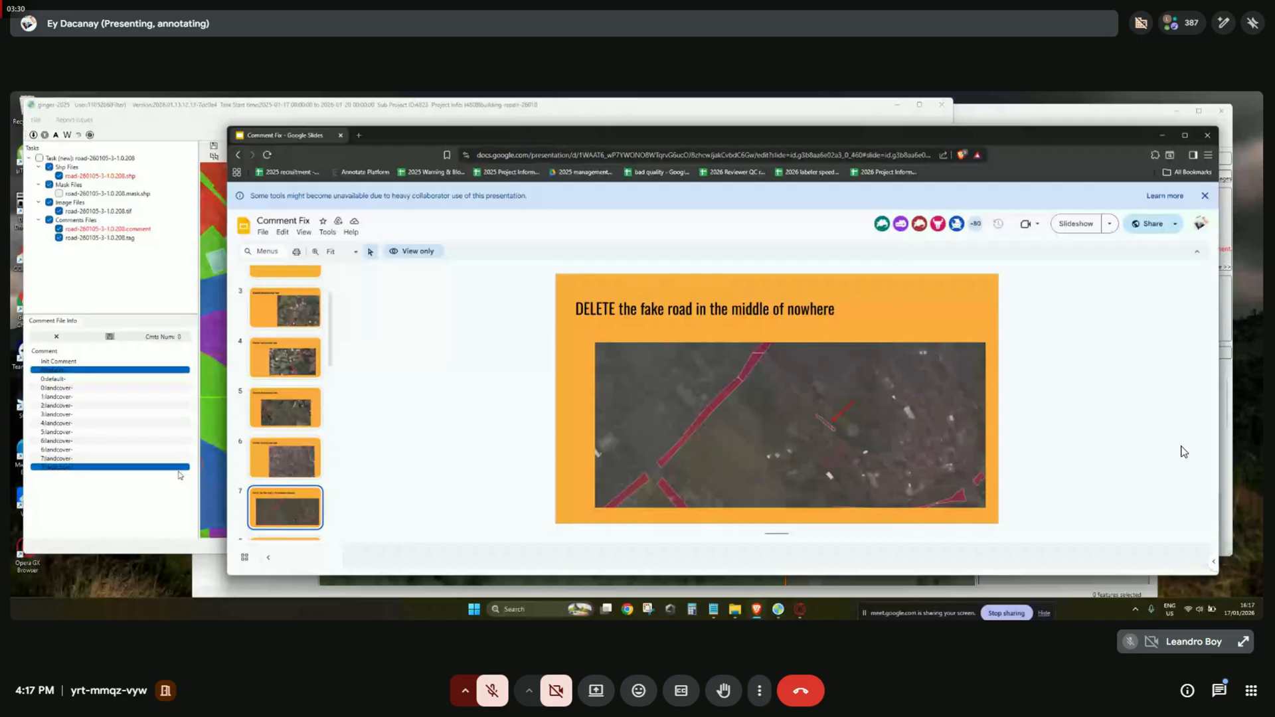
# Trace a new shape along the yellow road outline beside the purple patch.
pyautogui.scroll(-3, 577, 271)
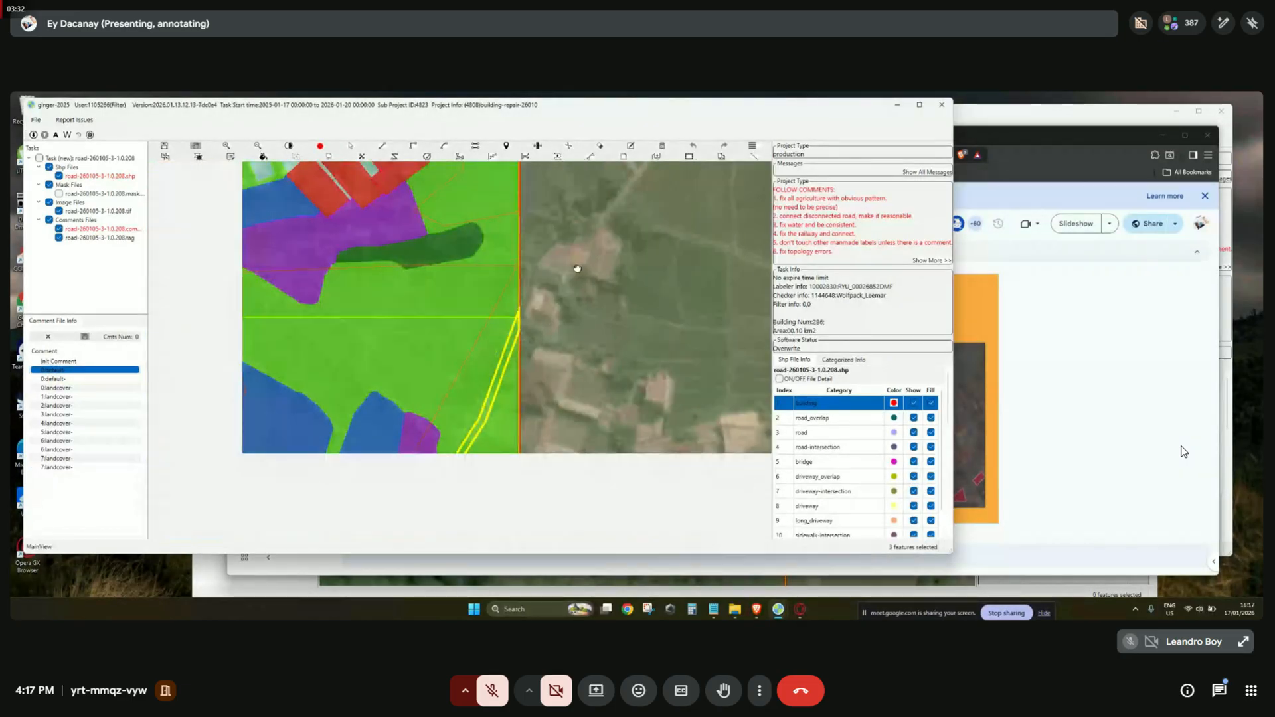
pyautogui.press('space')
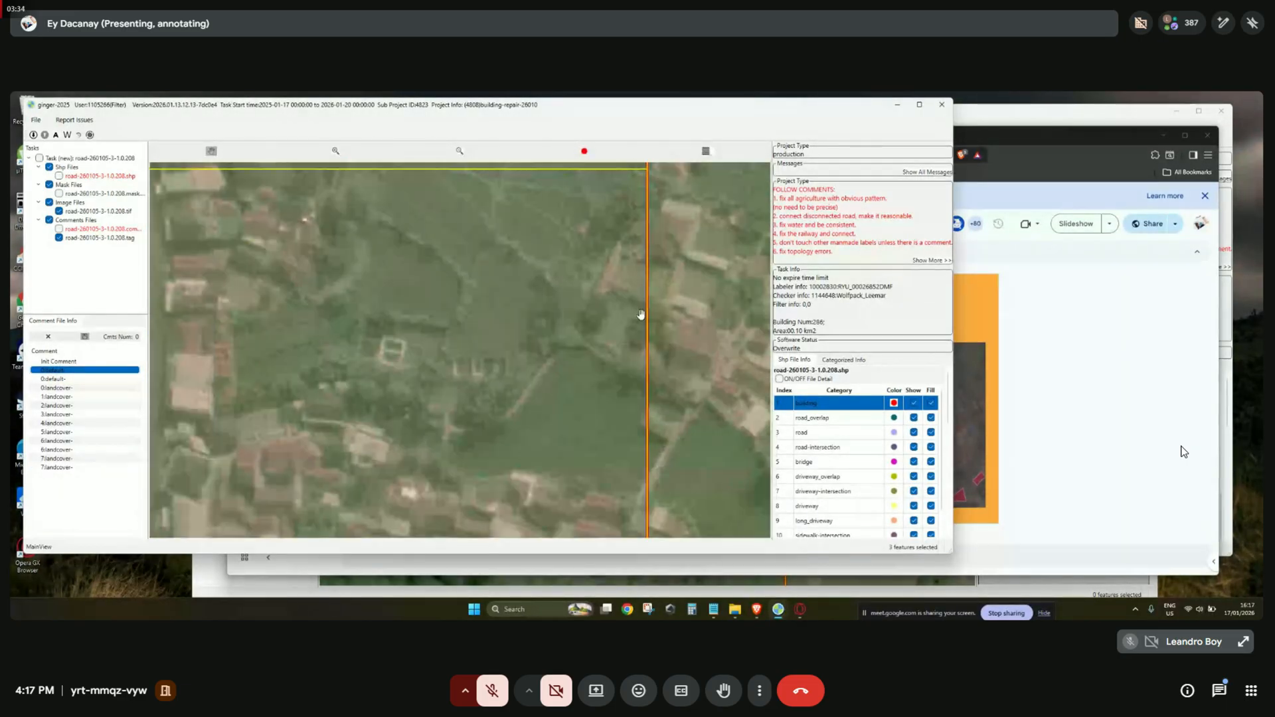
pyautogui.scroll(3, 641, 314)
pyautogui.press('space')
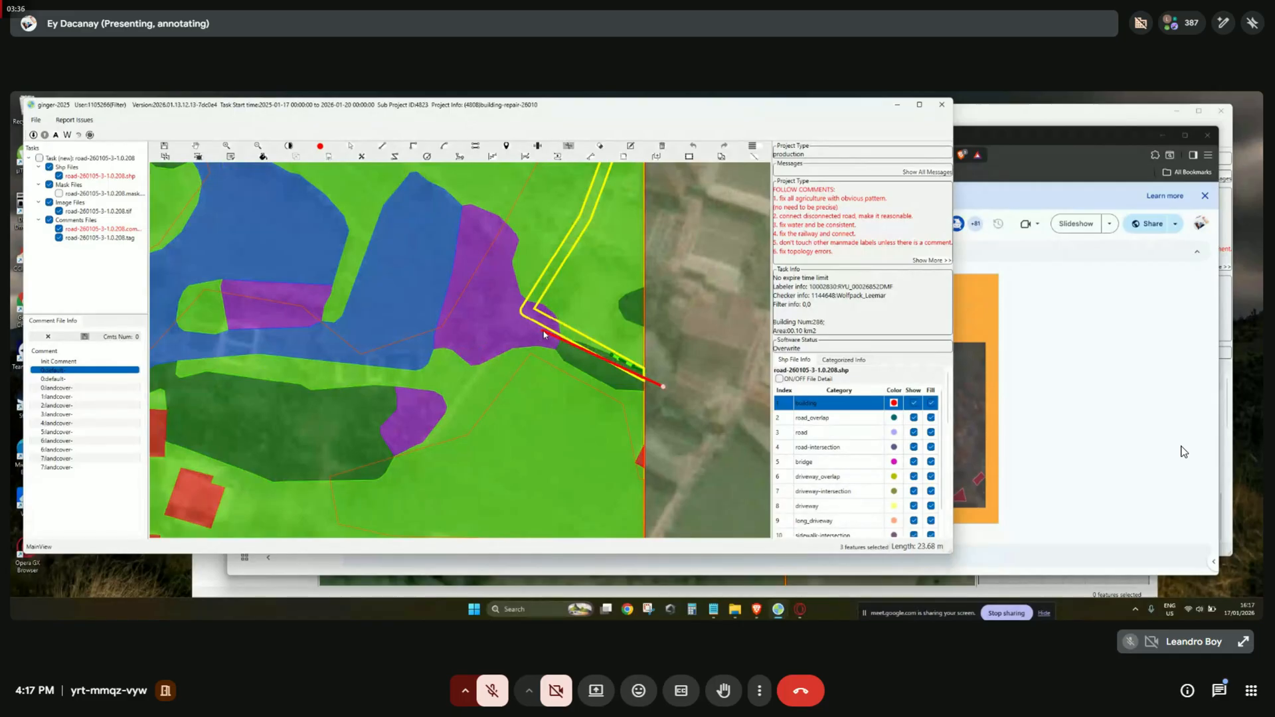
pyautogui.moveTo(551, 257); pyautogui.dragTo(521, 330)
pyautogui.click(523, 325)
pyautogui.click(535, 314)
pyautogui.moveTo(568, 232); pyautogui.dragTo(586, 252)
pyautogui.click(582, 254)
pyautogui.moveTo(568, 306); pyautogui.dragTo(608, 225)
pyautogui.click(596, 248)
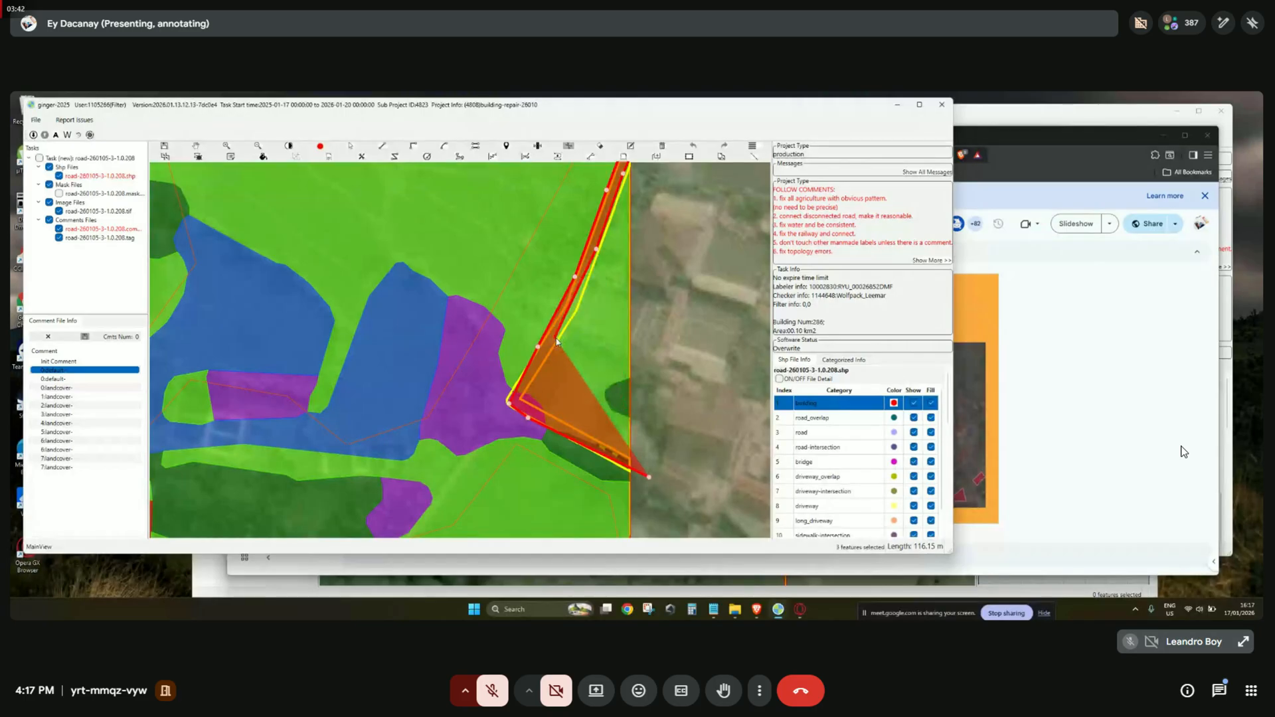
pyautogui.click(556, 342)
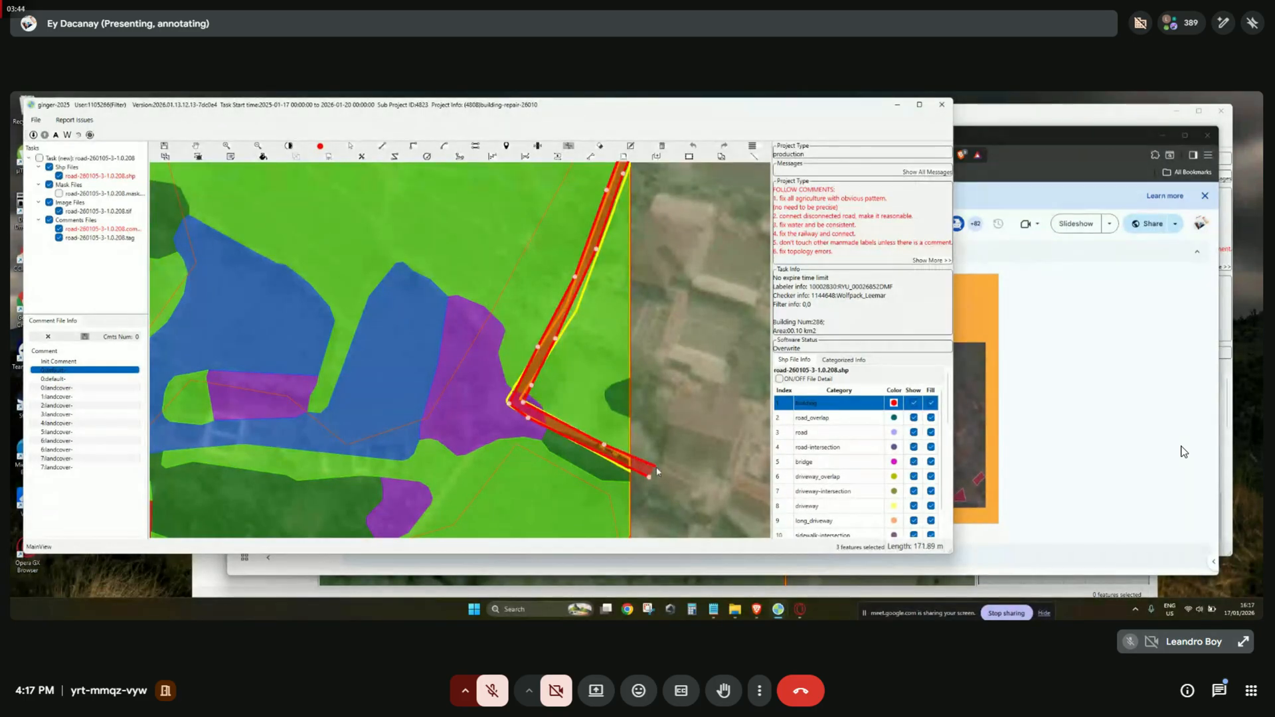
pyautogui.rightClick(598, 429)
# Classify the newly drawn strip between grass and forest as road.
pyautogui.scroll(4, 529, 417)
pyautogui.press('space')
pyautogui.press('space')
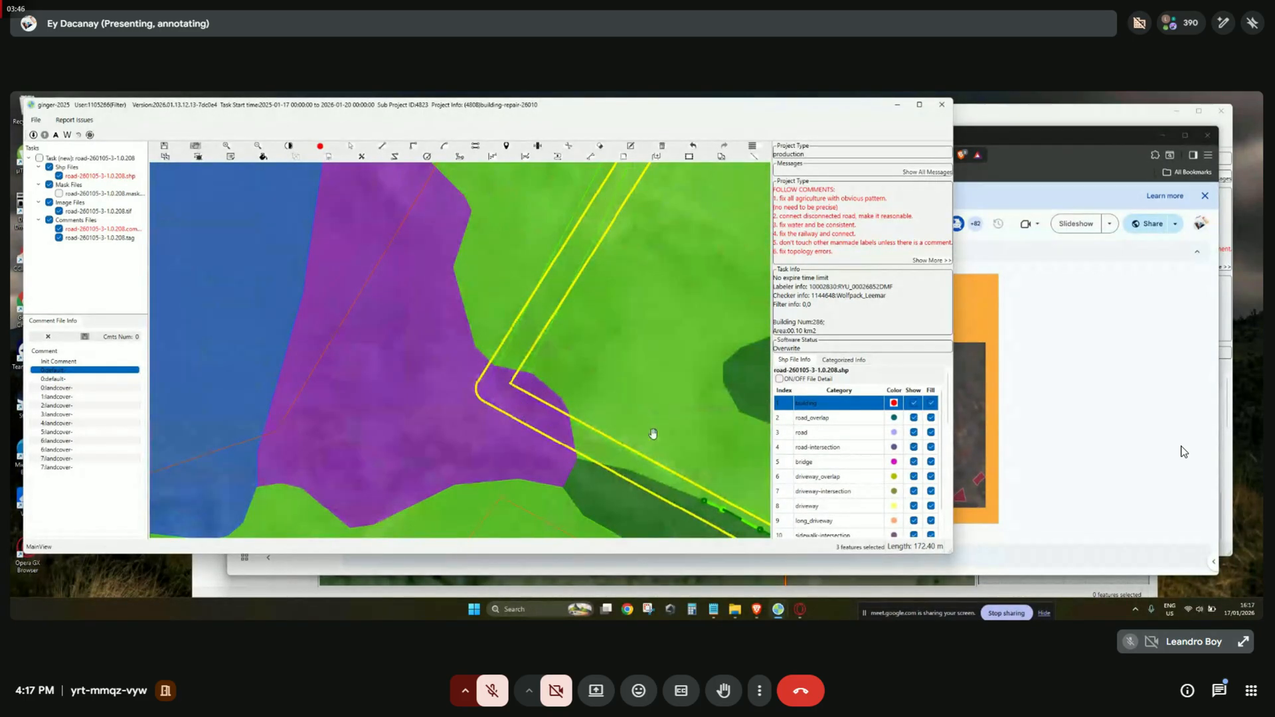
pyautogui.moveTo(651, 436); pyautogui.dragTo(554, 349)
pyautogui.press('space')
pyautogui.press('space')
pyautogui.press('space')
pyautogui.click(561, 398)
pyautogui.scroll(-3, 827, 439)
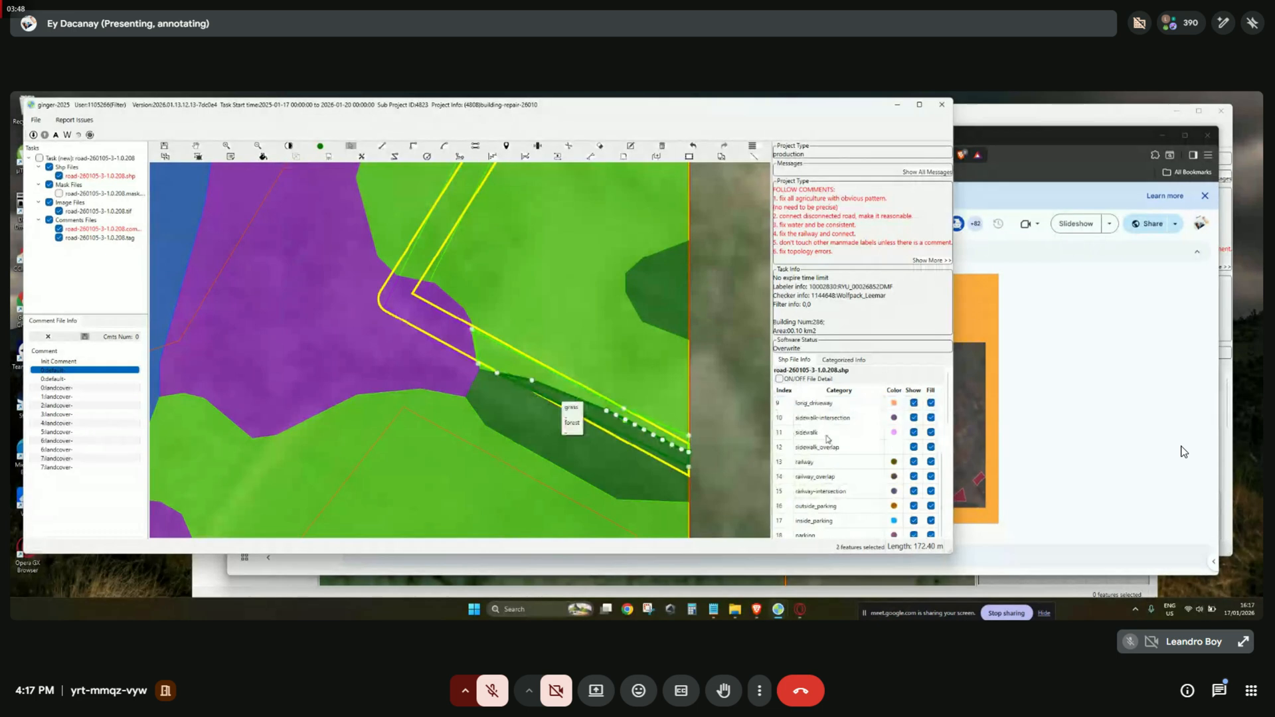
pyautogui.rightClick(569, 398)
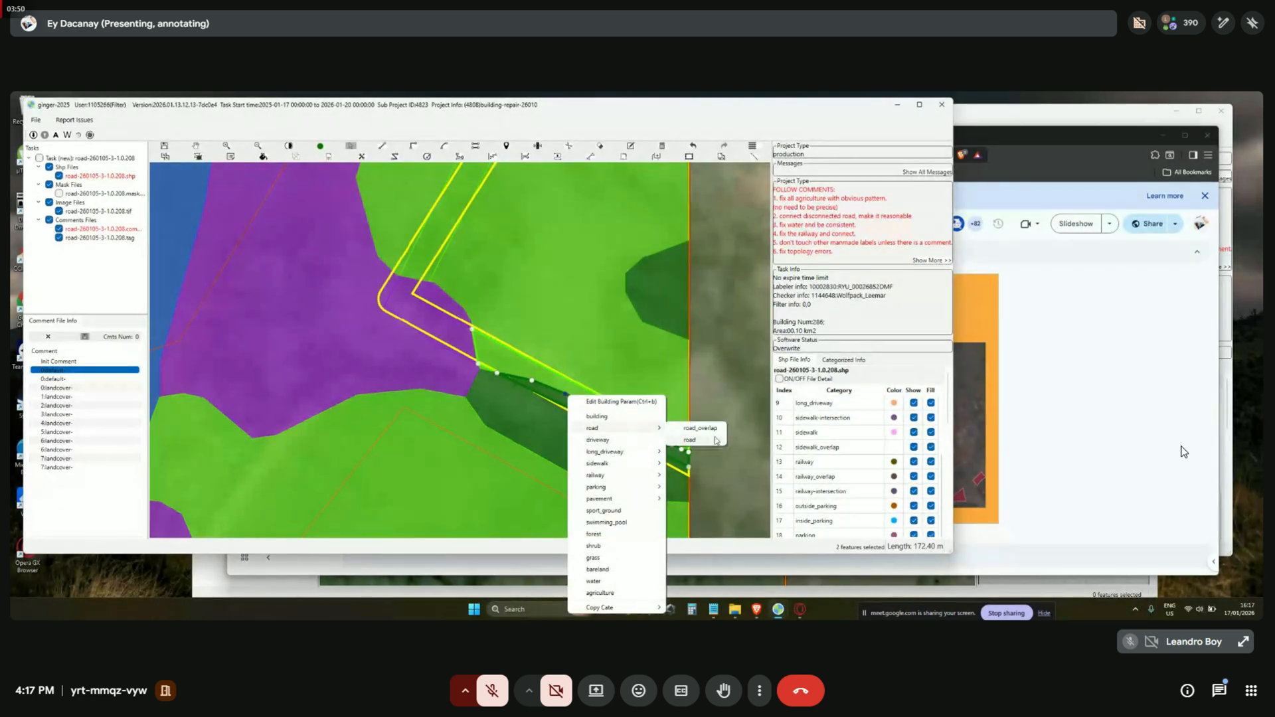
pyautogui.click(716, 440)
# Set the upper road section's category to road as well.
pyautogui.press('space')
pyautogui.press('space')
pyautogui.scroll(2, 638, 431)
pyautogui.press('space')
pyautogui.press('space')
pyautogui.moveTo(513, 361); pyautogui.dragTo(620, 476)
pyautogui.scroll(-2, 627, 469)
pyautogui.press('space')
pyautogui.press('space')
pyautogui.click(580, 446)
# Check the grey road strip against the imagery in outline and filled views.
pyautogui.scroll(-3, 580, 446)
pyautogui.press('h')
pyautogui.moveTo(670, 257); pyautogui.dragTo(635, 336)
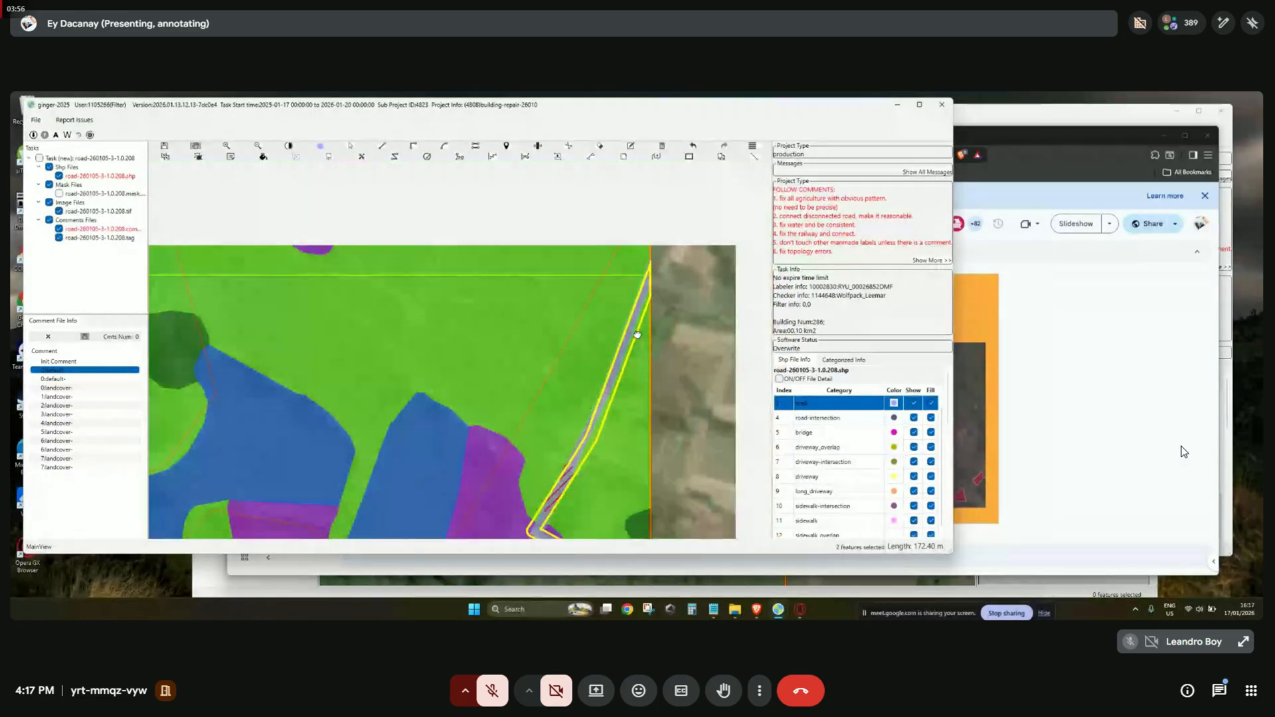
pyautogui.moveTo(634, 438); pyautogui.dragTo(595, 279)
pyautogui.scroll(-2, 605, 323)
pyautogui.press('f')
pyautogui.press('f')
pyautogui.press('space')
pyautogui.press('space')
pyautogui.moveTo(597, 331); pyautogui.dragTo(651, 396)
pyautogui.press('f')
pyautogui.press('f')
pyautogui.moveTo(478, 442); pyautogui.dragTo(637, 391)
pyautogui.press('f')
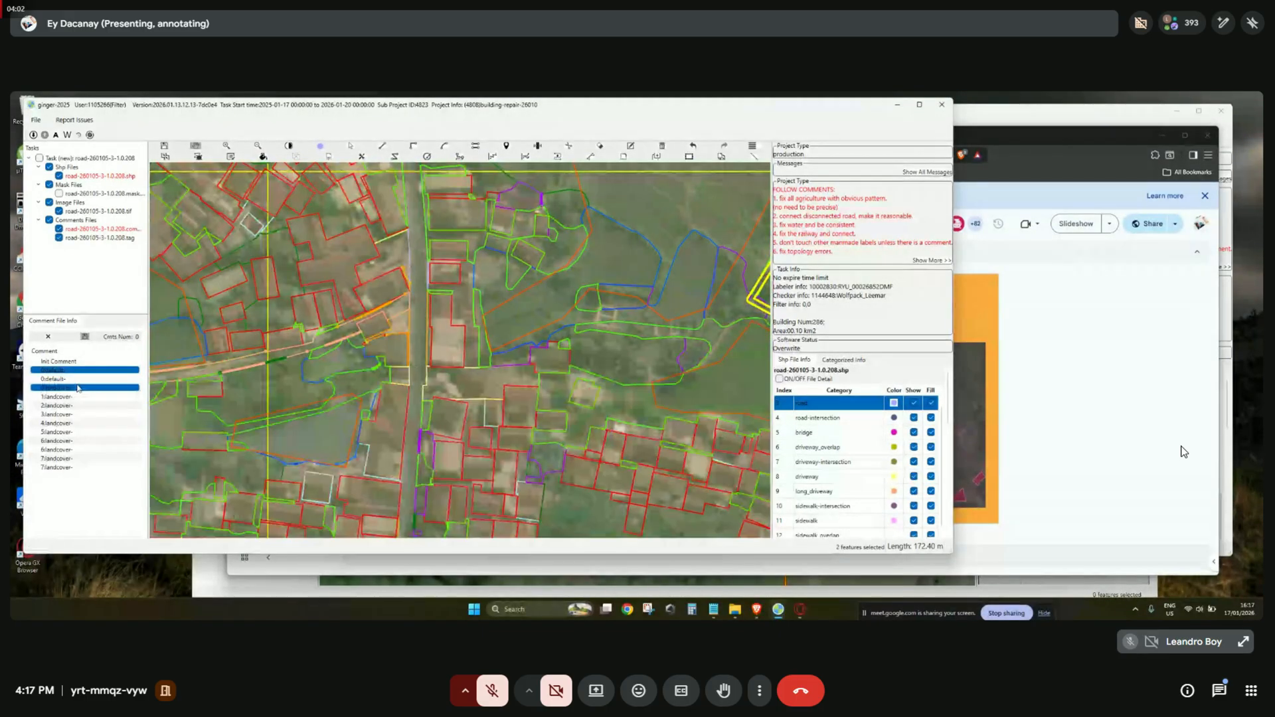
# At the second default comment, reclassify the long_driveway feature as road.
pyautogui.click(86, 379)
pyautogui.press('space')
pyautogui.scroll(-2, 530, 364)
pyautogui.press('space')
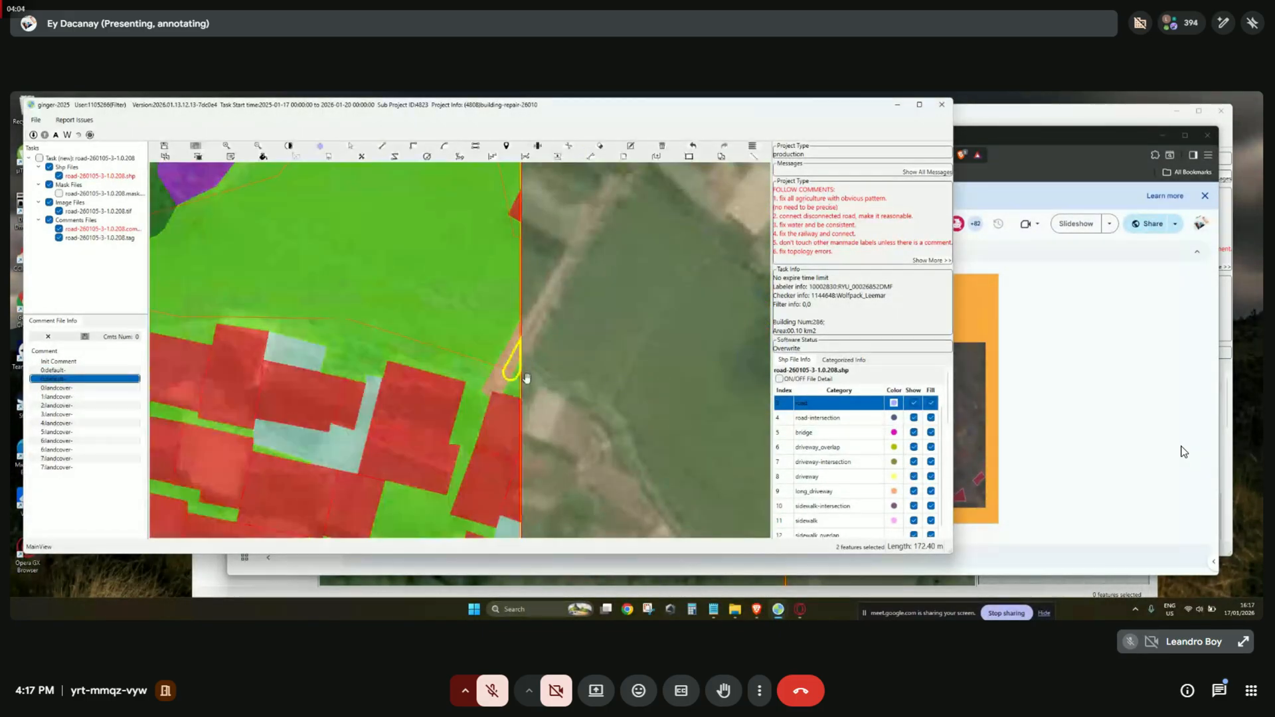
pyautogui.press('f')
pyautogui.scroll(3, 518, 372)
pyautogui.press('f')
pyautogui.press('space')
pyautogui.press('space')
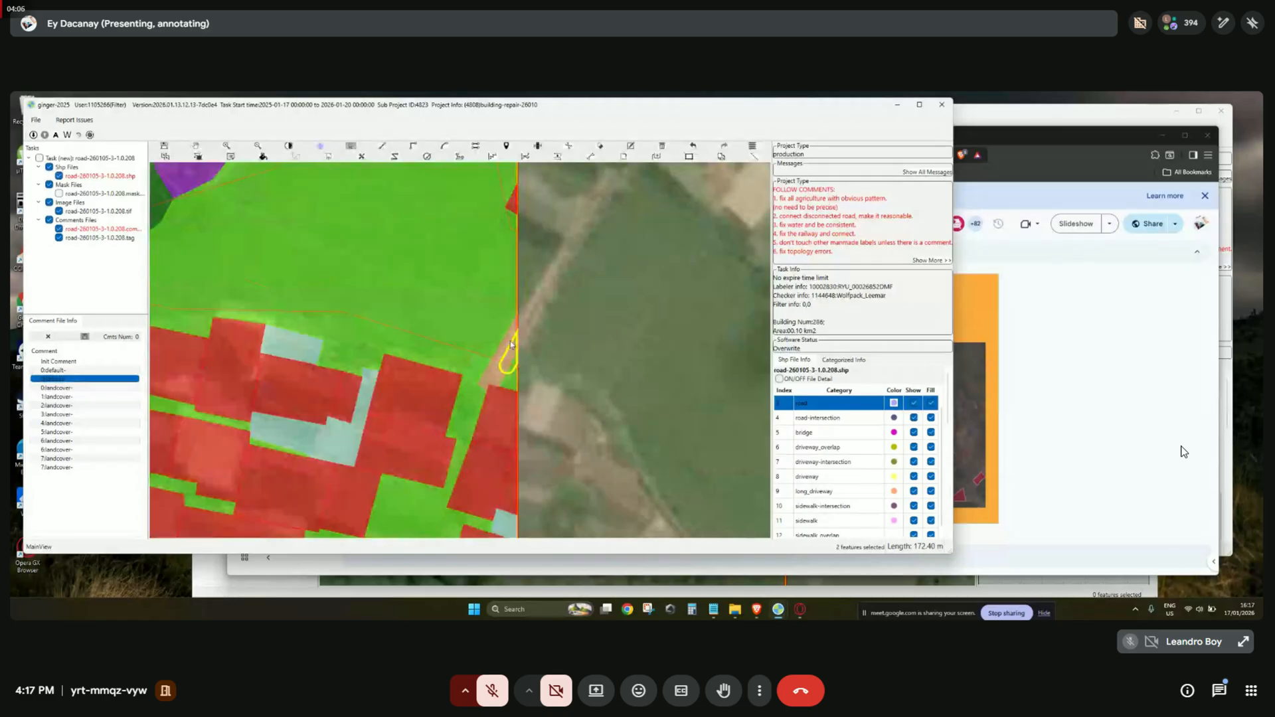
pyautogui.rightClick(509, 344)
pyautogui.click(654, 392)
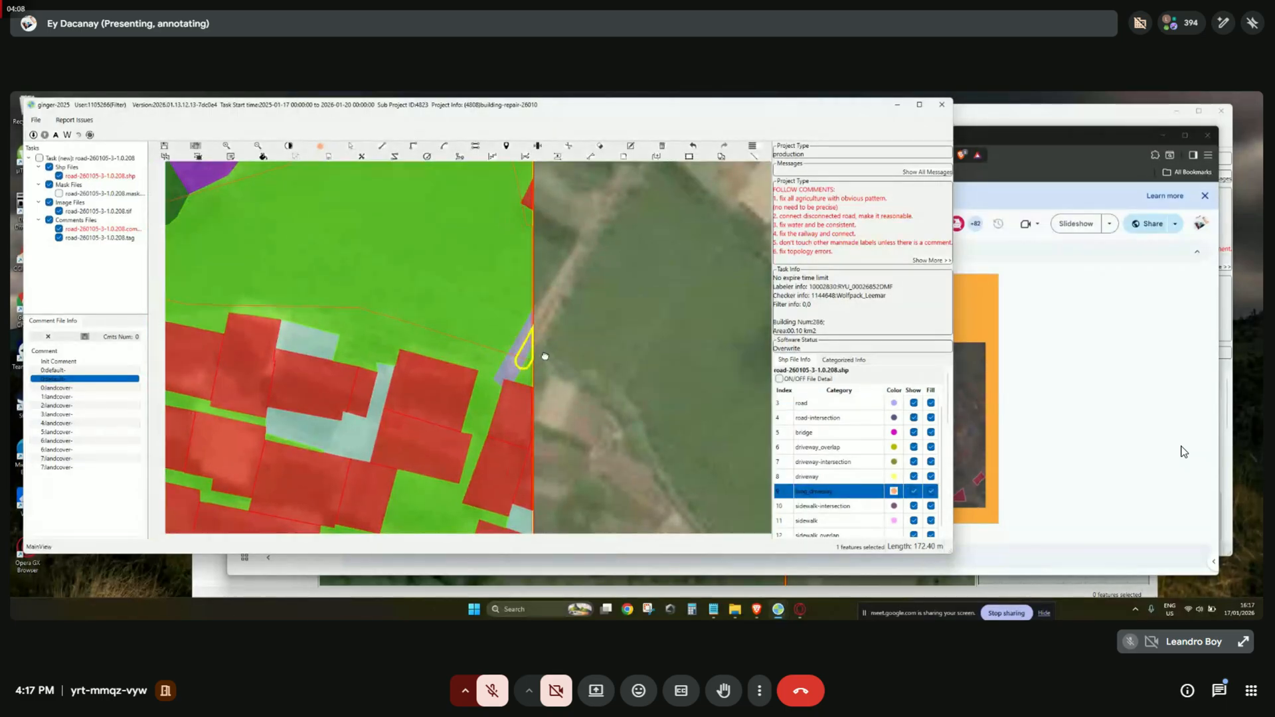
# Compare the reclassified driveway and surrounding area against the bare imagery.
pyautogui.press('space')
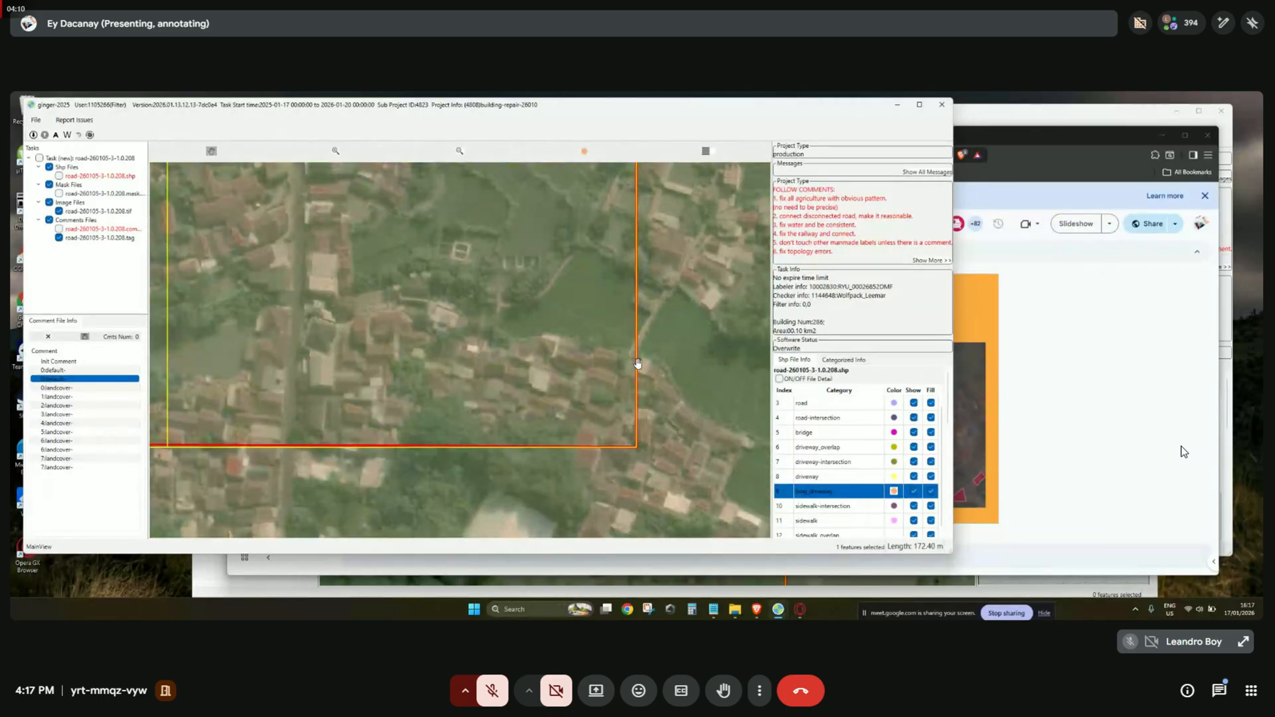
pyautogui.moveTo(681, 192); pyautogui.dragTo(700, 373)
pyautogui.press('space')
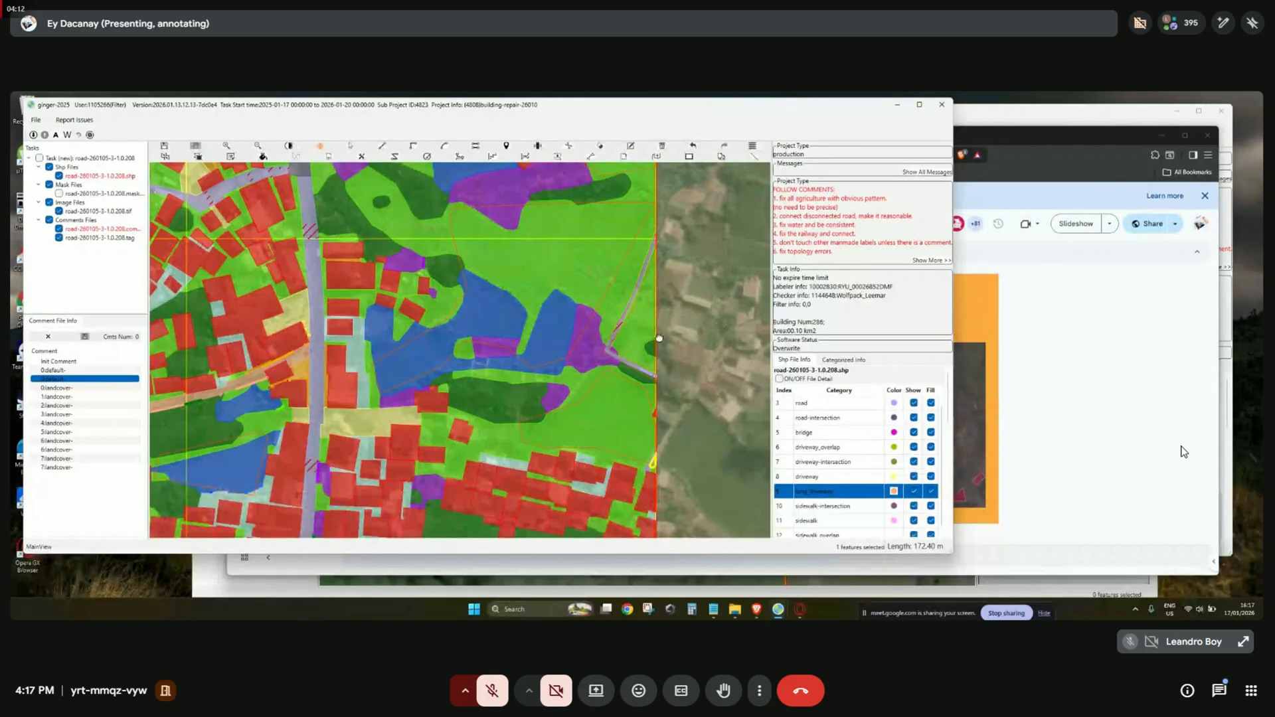
pyautogui.moveTo(656, 335); pyautogui.dragTo(694, 393)
pyautogui.press('space')
pyautogui.press('space')
pyautogui.moveTo(620, 341); pyautogui.dragTo(602, 369)
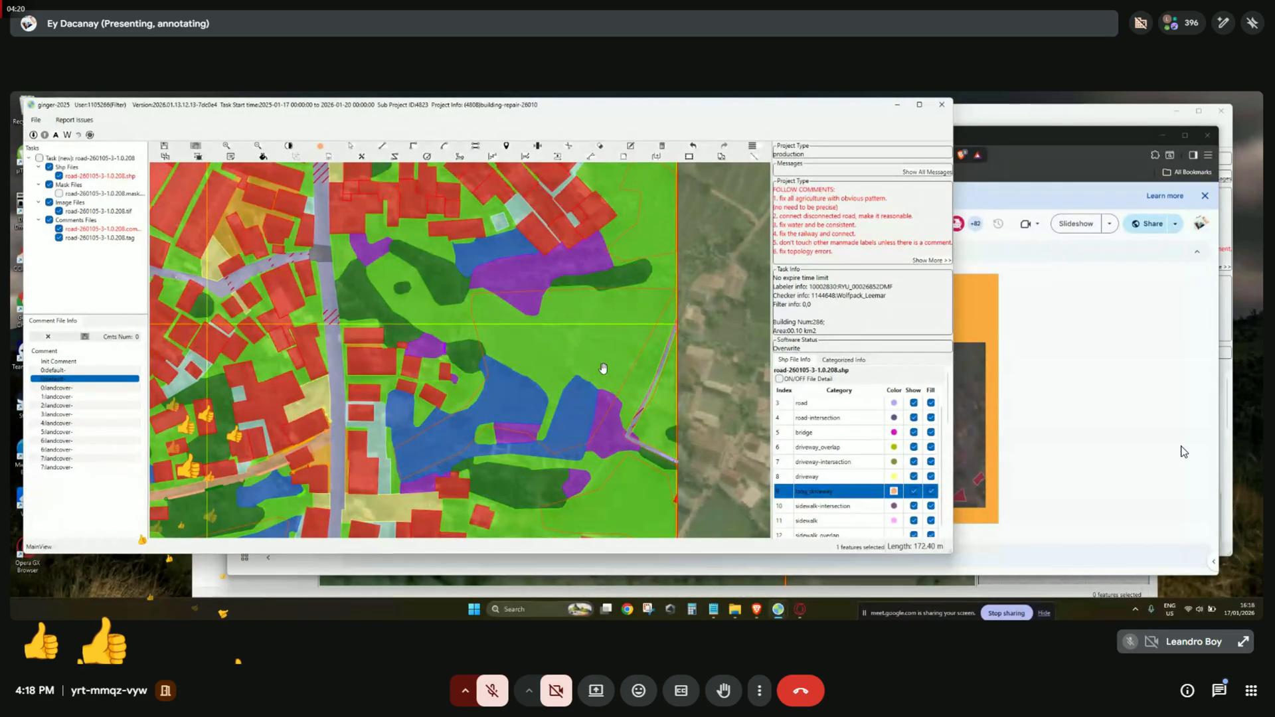
pyautogui.moveTo(602, 368); pyautogui.dragTo(603, 430)
pyautogui.moveTo(713, 376); pyautogui.dragTo(665, 389)
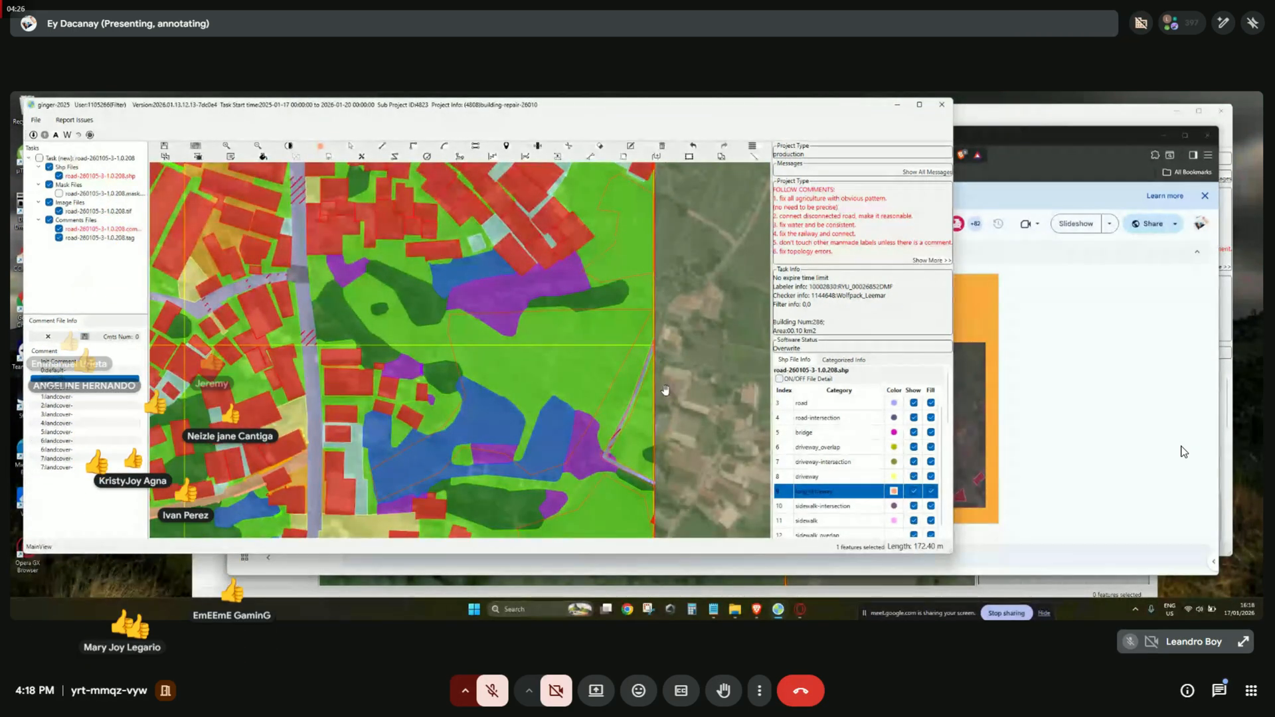
pyautogui.moveTo(666, 390)
pyautogui.mouseDown()
pyautogui.moveTo(683, 398)
pyautogui.moveTo(685, 324)
pyautogui.moveTo(684, 376)
pyautogui.moveTo(648, 335)
pyautogui.moveTo(657, 379)
pyautogui.mouseUp()
# Step through landcover comments 0, 2, 3, 5 and 7, settling on 6:landcover.
pyautogui.click(78, 388)
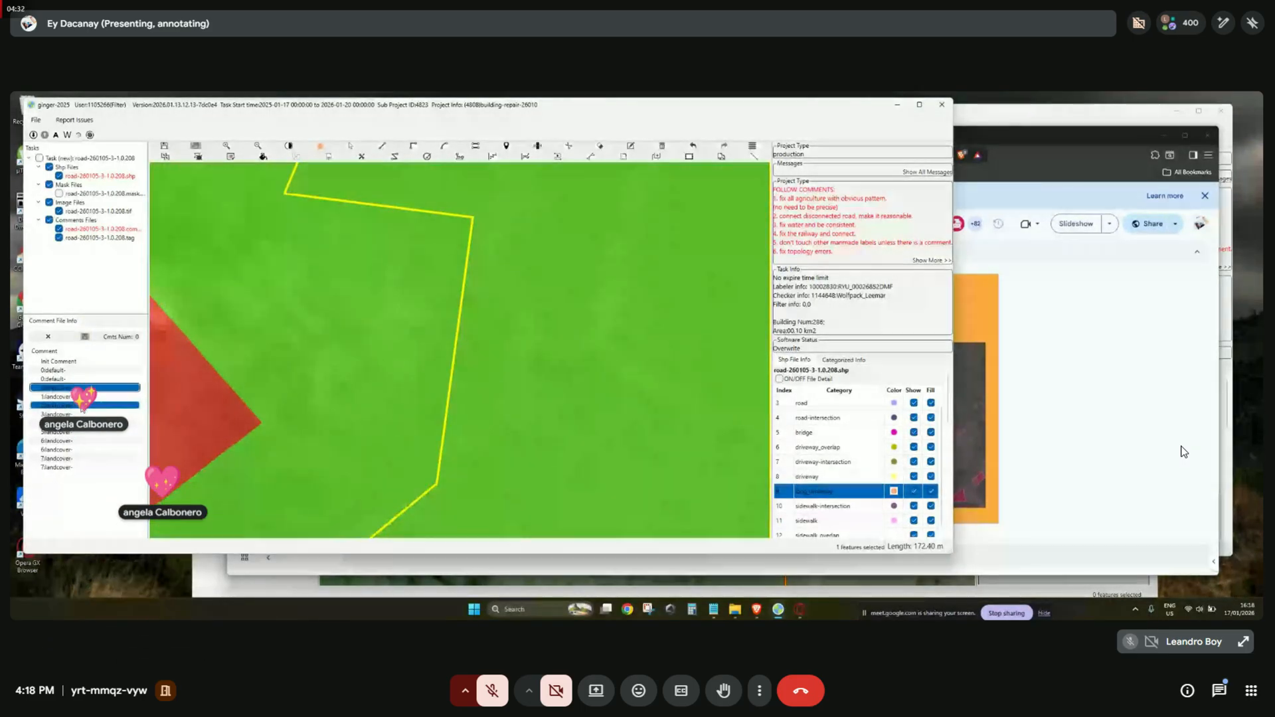
pyautogui.click(79, 406)
pyautogui.click(83, 414)
pyautogui.click(96, 433)
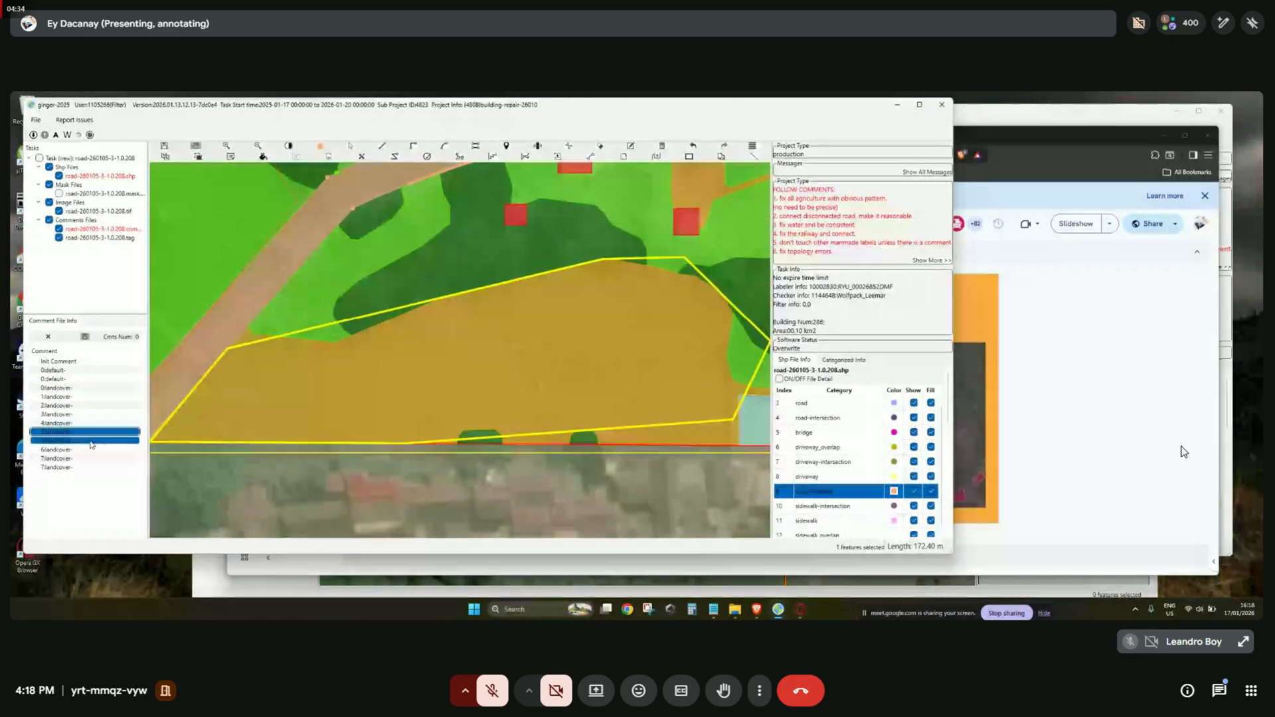
pyautogui.click(91, 458)
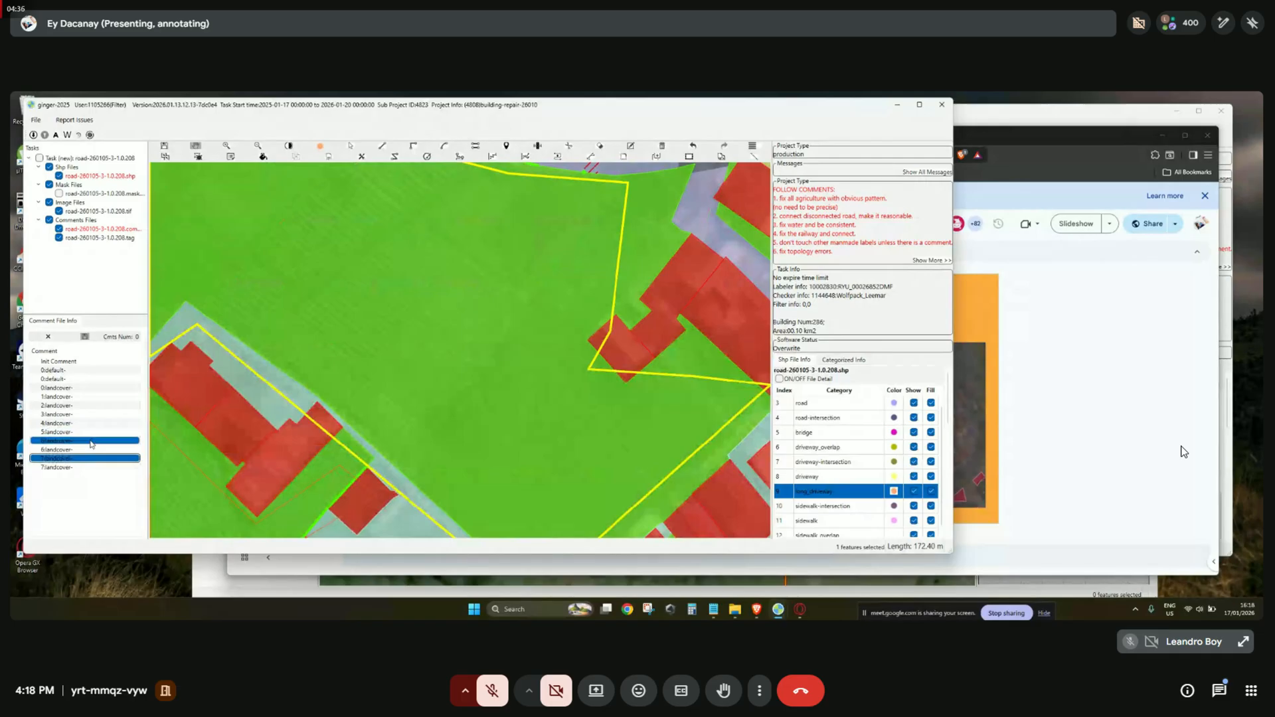
pyautogui.click(78, 405)
pyautogui.click(100, 441)
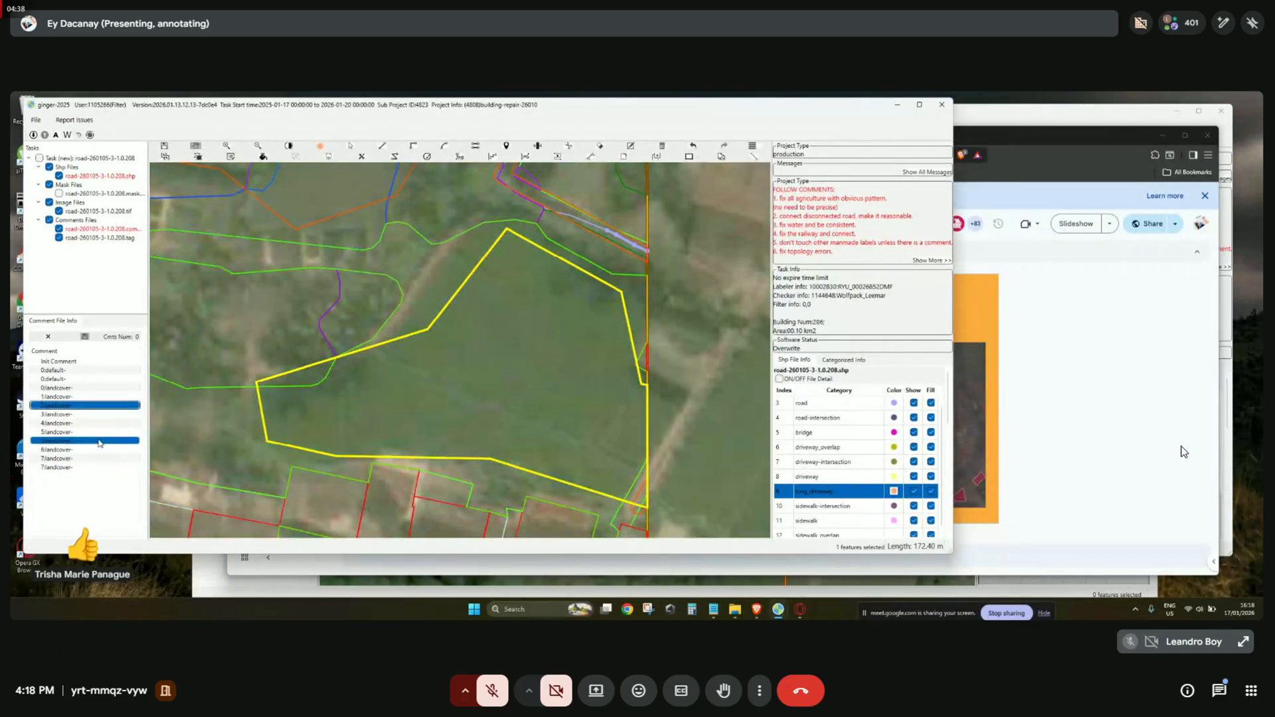
# Centre the 6:landcover comment polygon in the map view.
pyautogui.scroll(-5, 437, 387)
pyautogui.moveTo(450, 386); pyautogui.dragTo(563, 388)
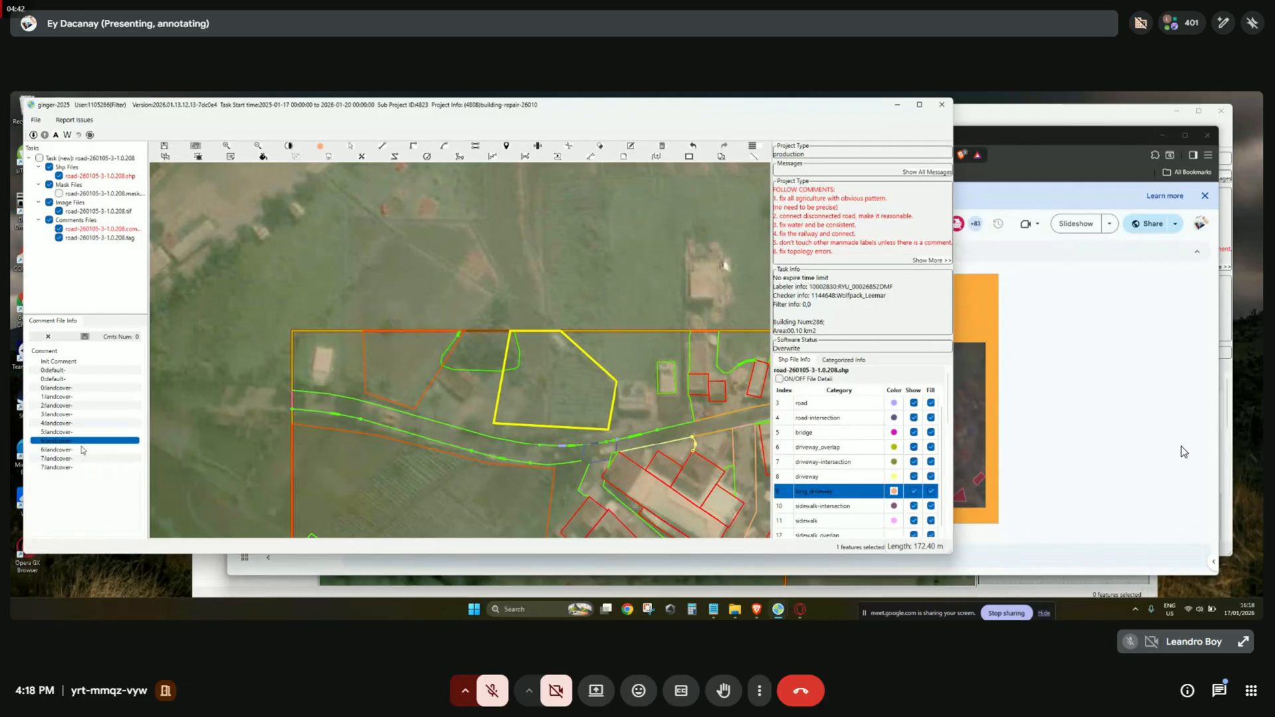
pyautogui.scroll(2, 598, 397)
pyautogui.scroll(-2, 411, 359)
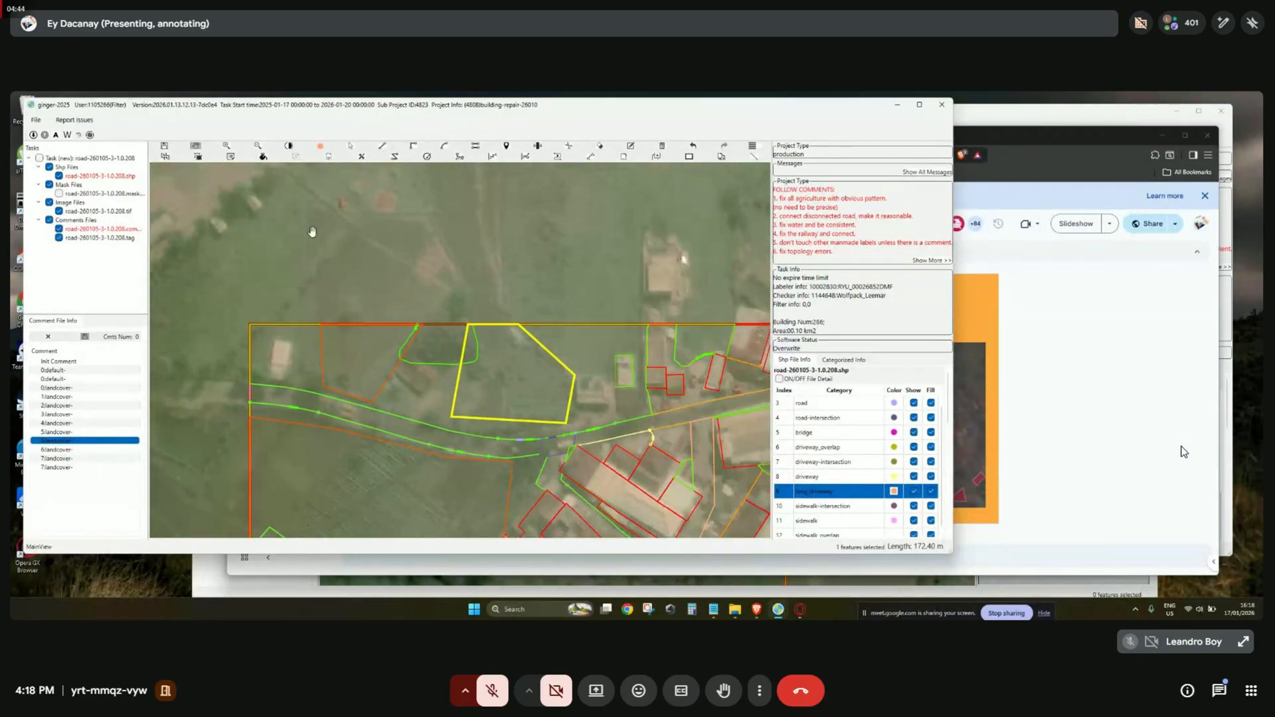
pyautogui.scroll(-2, 436, 293)
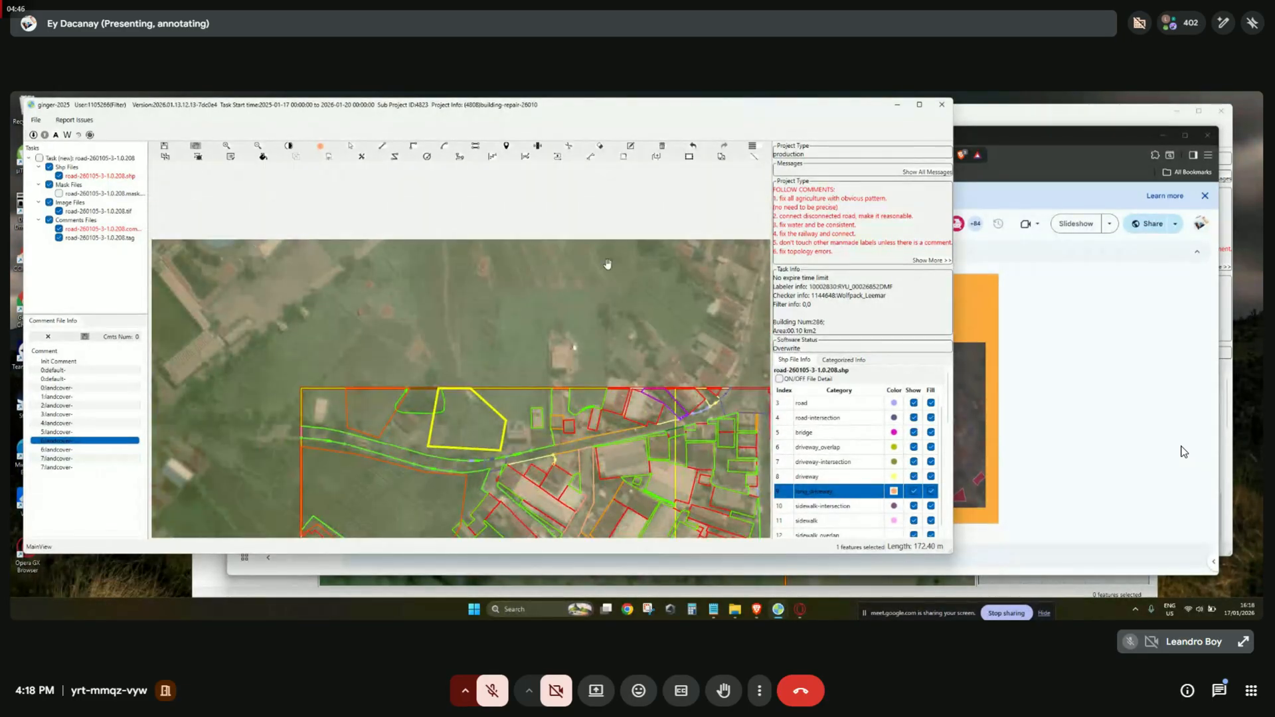
pyautogui.moveTo(474, 293); pyautogui.dragTo(439, 350)
pyautogui.scroll(1, 438, 352)
pyautogui.moveTo(677, 339); pyautogui.dragTo(499, 327)
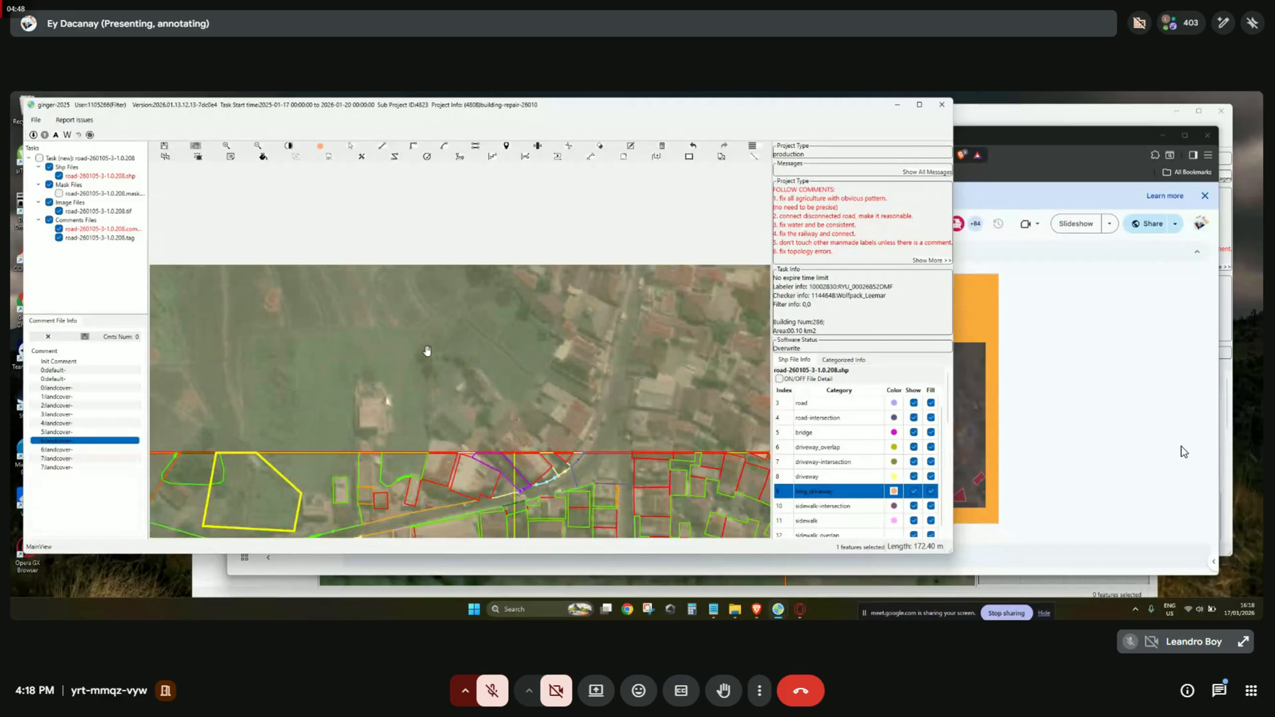
pyautogui.moveTo(378, 507); pyautogui.dragTo(490, 365)
# Move to the next landcover comment and centre its yellow outlined area beside the road.
pyautogui.doubleClick(105, 450)
pyautogui.scroll(-2, 510, 390)
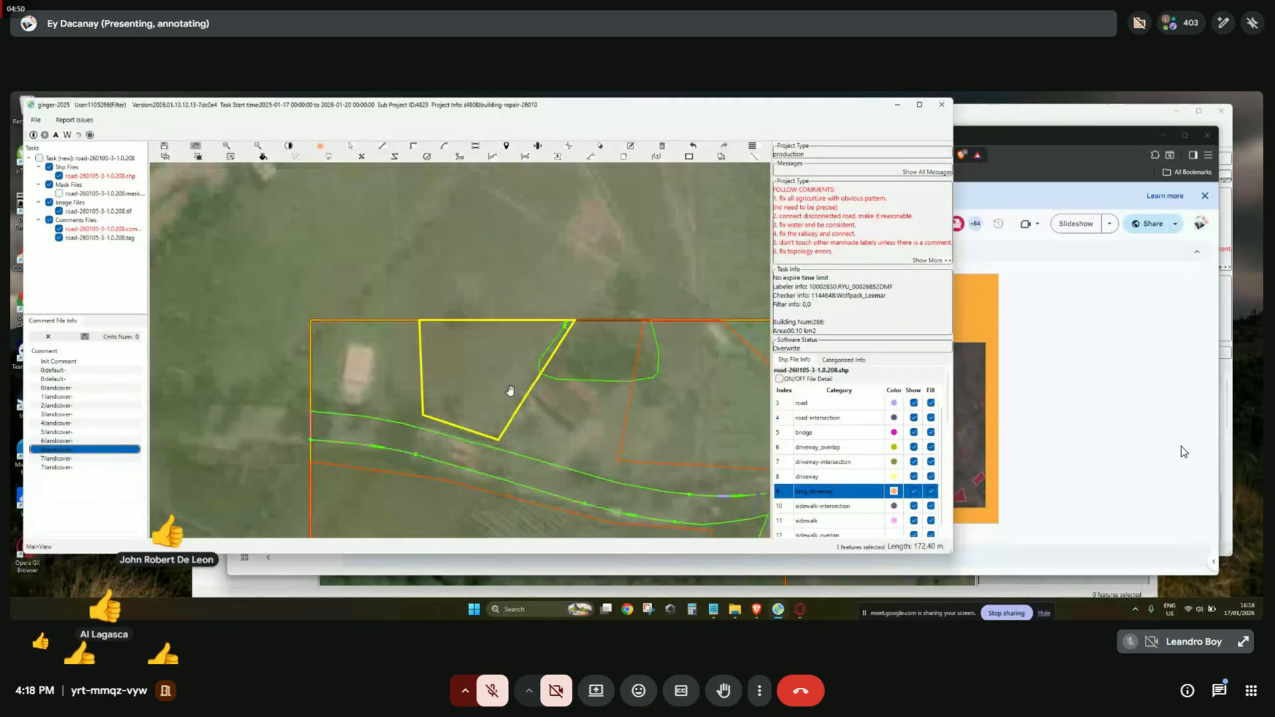
pyautogui.scroll(-2, 510, 390)
pyautogui.press('Down')
pyautogui.scroll(-3, 520, 401)
pyautogui.moveTo(546, 397)
pyautogui.mouseDown()
pyautogui.moveTo(391, 293)
pyautogui.moveTo(602, 396)
pyautogui.moveTo(561, 392)
pyautogui.mouseUp()
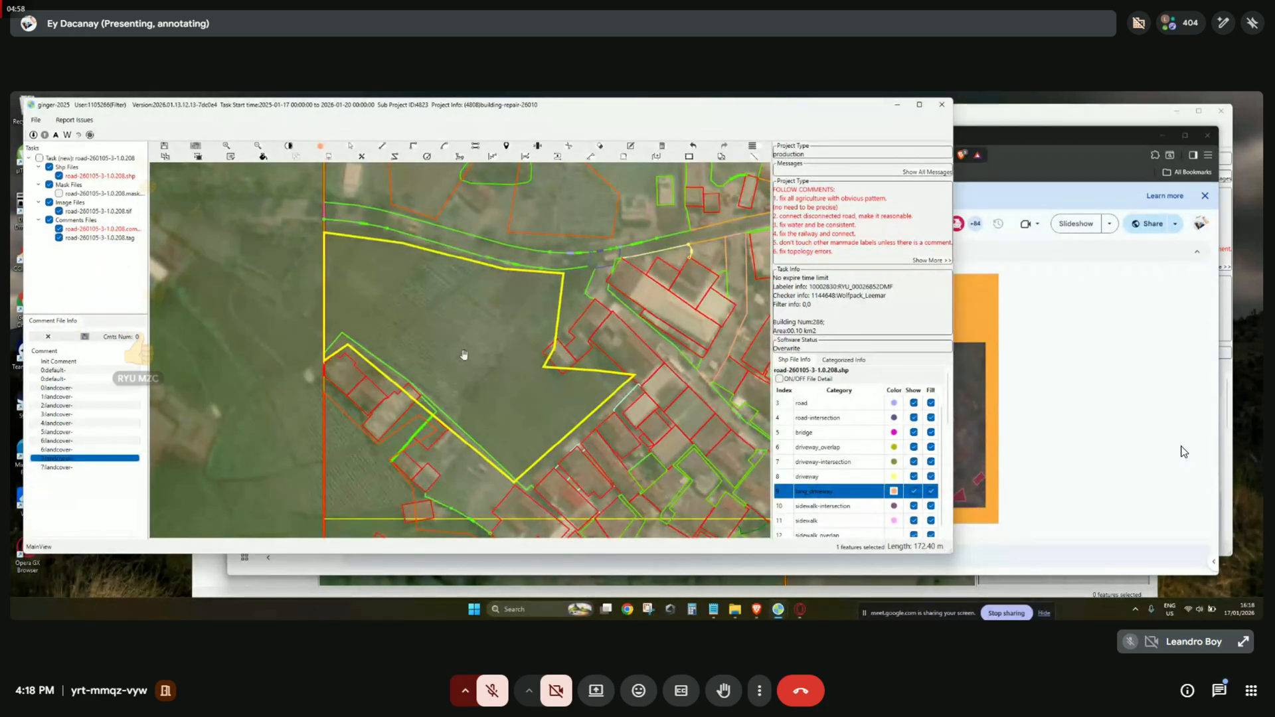
pyautogui.moveTo(411, 325); pyautogui.dragTo(482, 342)
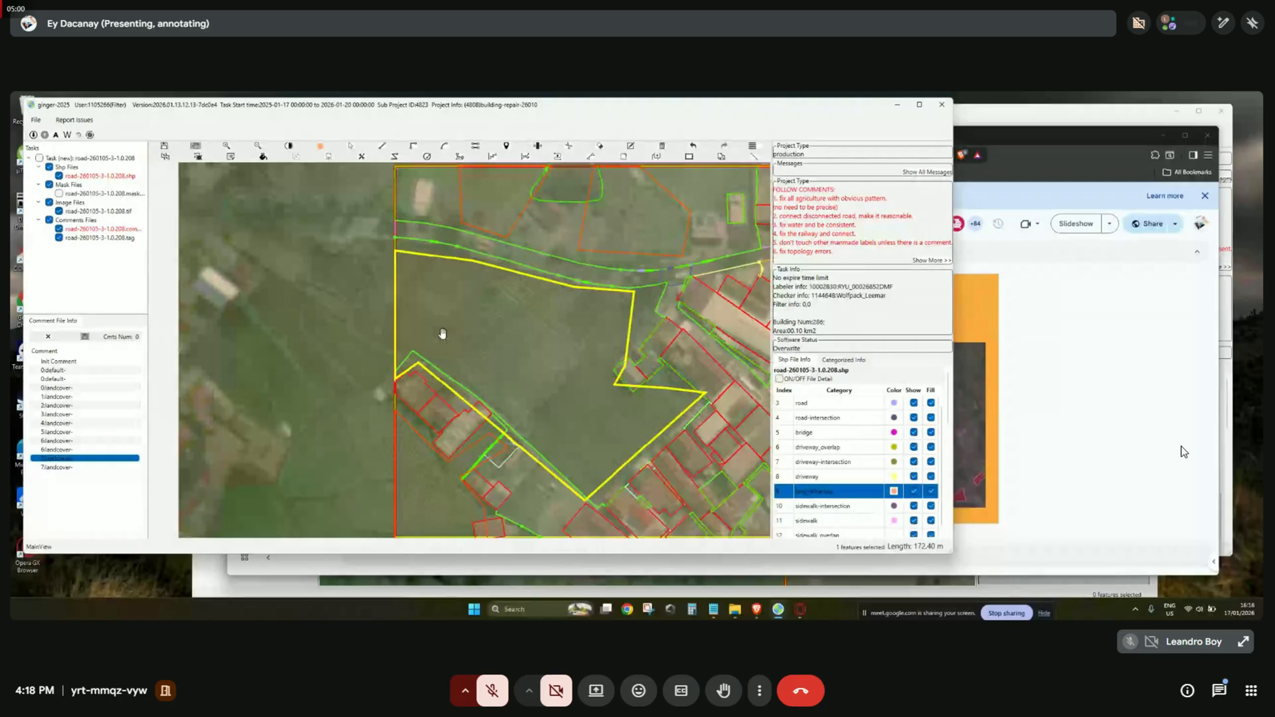
pyautogui.scroll(-1, 442, 334)
pyautogui.moveTo(568, 367); pyautogui.dragTo(551, 379)
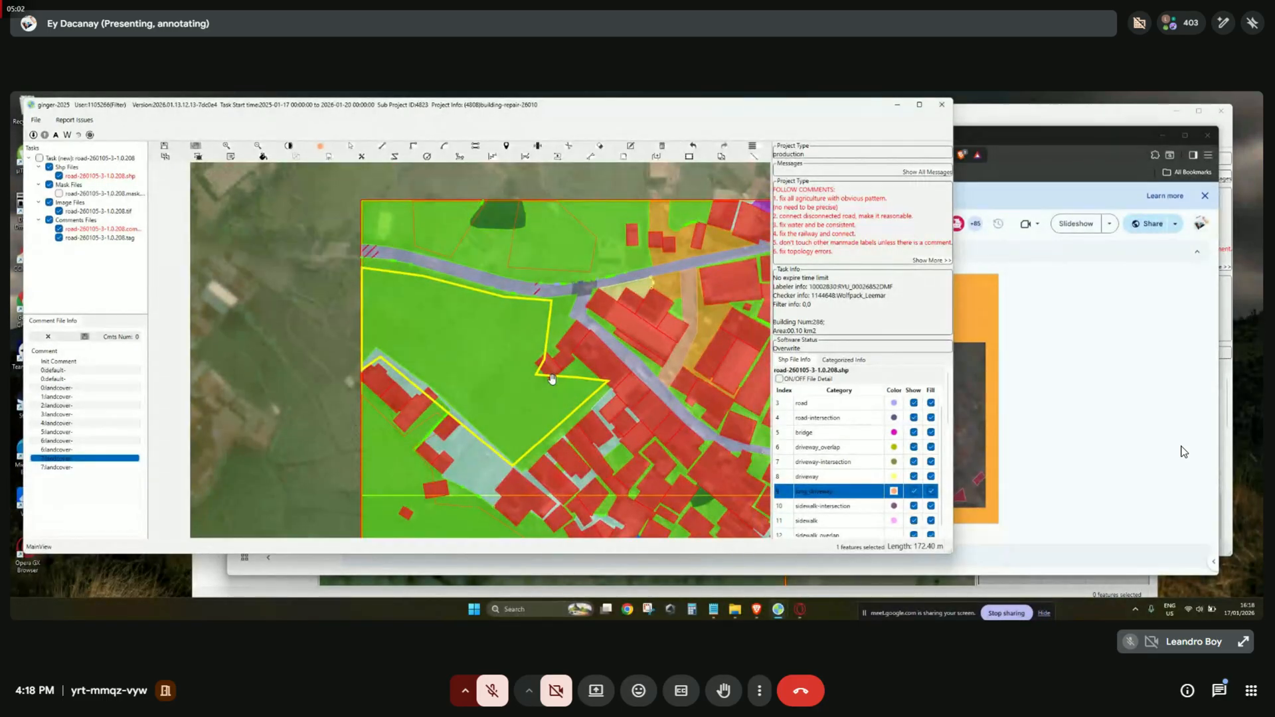
# At the 0:landcover comment, select the grass polygon for cutting with the Scissors tool.
pyautogui.click(106, 387)
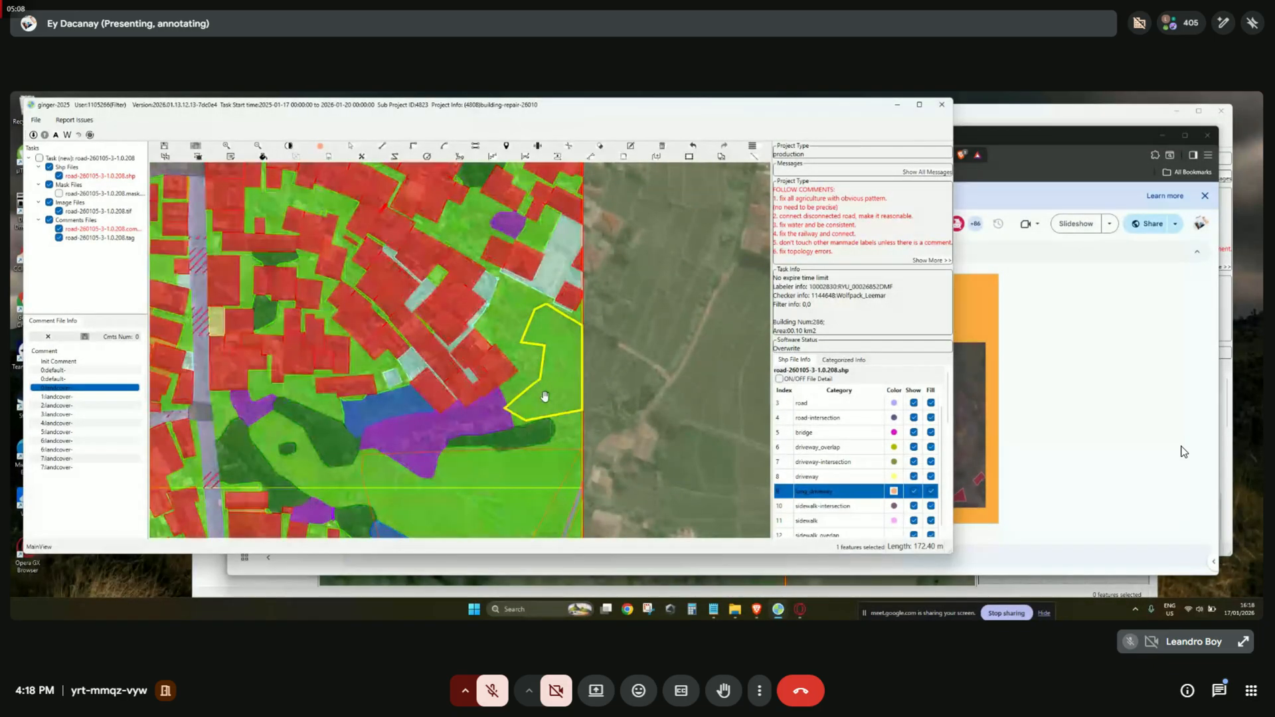
pyautogui.press('f')
pyautogui.scroll(1, 544, 396)
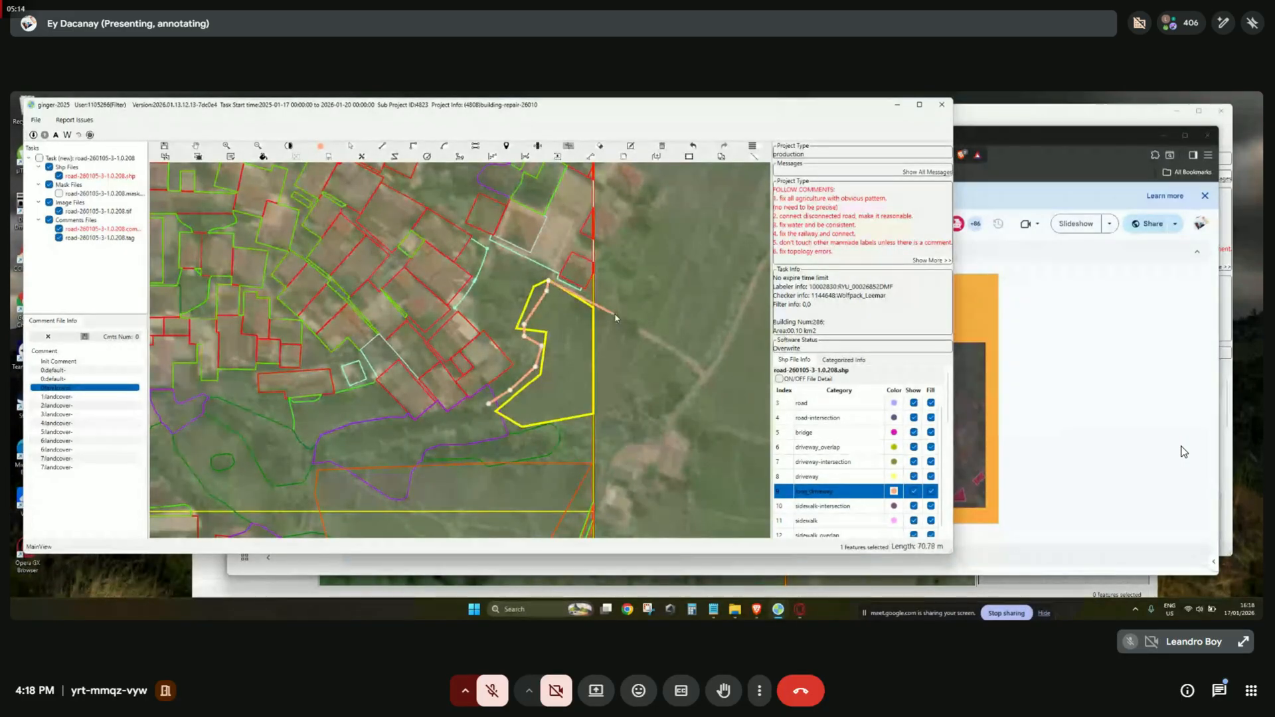
pyautogui.press('f')
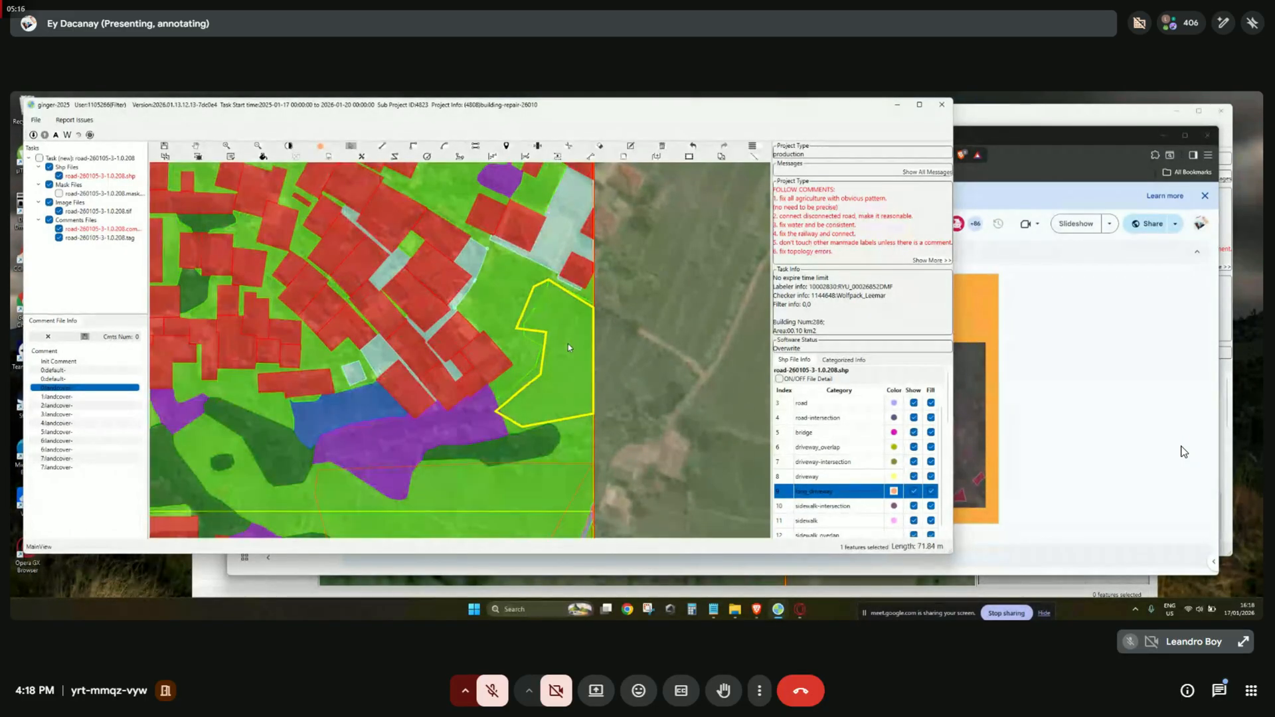
pyautogui.click(573, 336)
pyautogui.press('f')
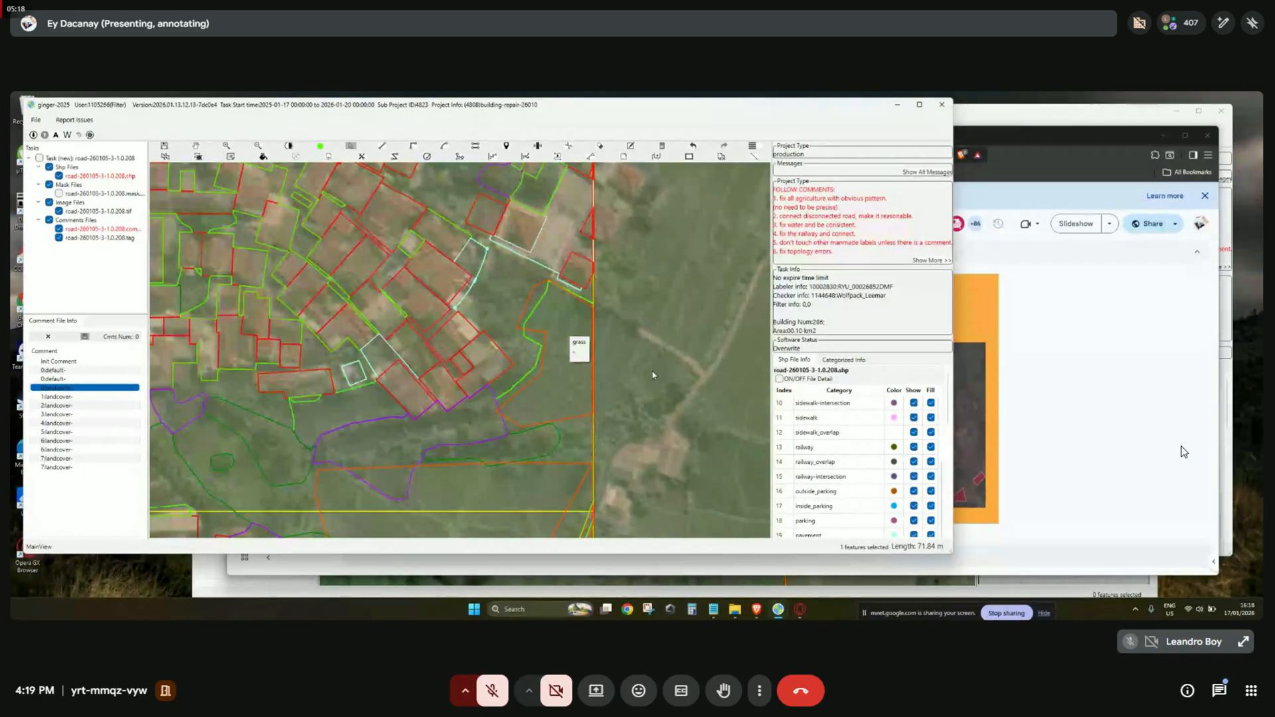
pyautogui.moveTo(622, 427); pyautogui.dragTo(646, 350)
pyautogui.scroll(2, 602, 360)
pyautogui.press('c')
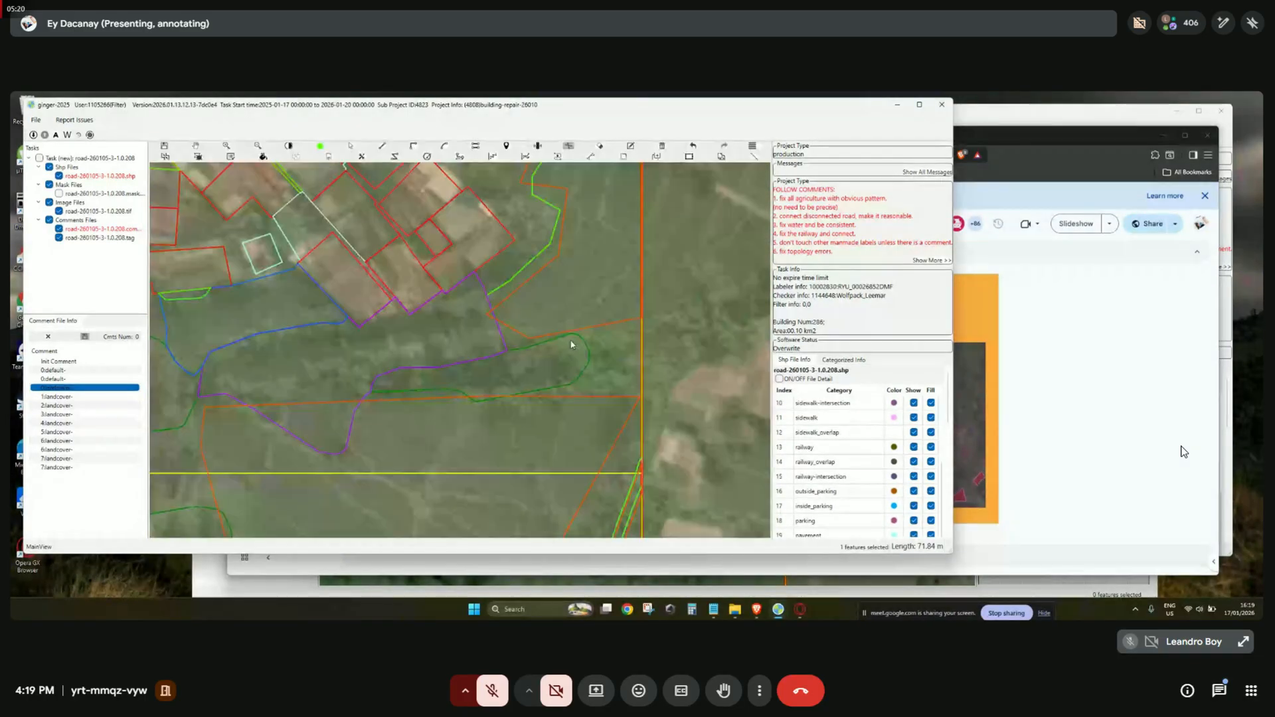
# Complete the cut across the grass polygon and classify the cut piece as agriculture.
pyautogui.click(553, 391)
pyautogui.rightClick(568, 339)
pyautogui.press('f')
# Compare the split polygons against the imagery by toggling labels and fills.
pyautogui.press('f')
pyautogui.press('f')
pyautogui.press('f')
pyautogui.press('f')
pyautogui.scroll(-2, 606, 312)
pyautogui.rightClick(600, 264)
pyautogui.click(665, 460)
pyautogui.press('space')
pyautogui.press('space')
pyautogui.moveTo(640, 431); pyautogui.dragTo(720, 347)
pyautogui.press('space')
pyautogui.press('space')
pyautogui.press('f')
pyautogui.press('space')
pyautogui.press('space')
pyautogui.moveTo(529, 284); pyautogui.dragTo(565, 335)
pyautogui.press('space')
pyautogui.press('space')
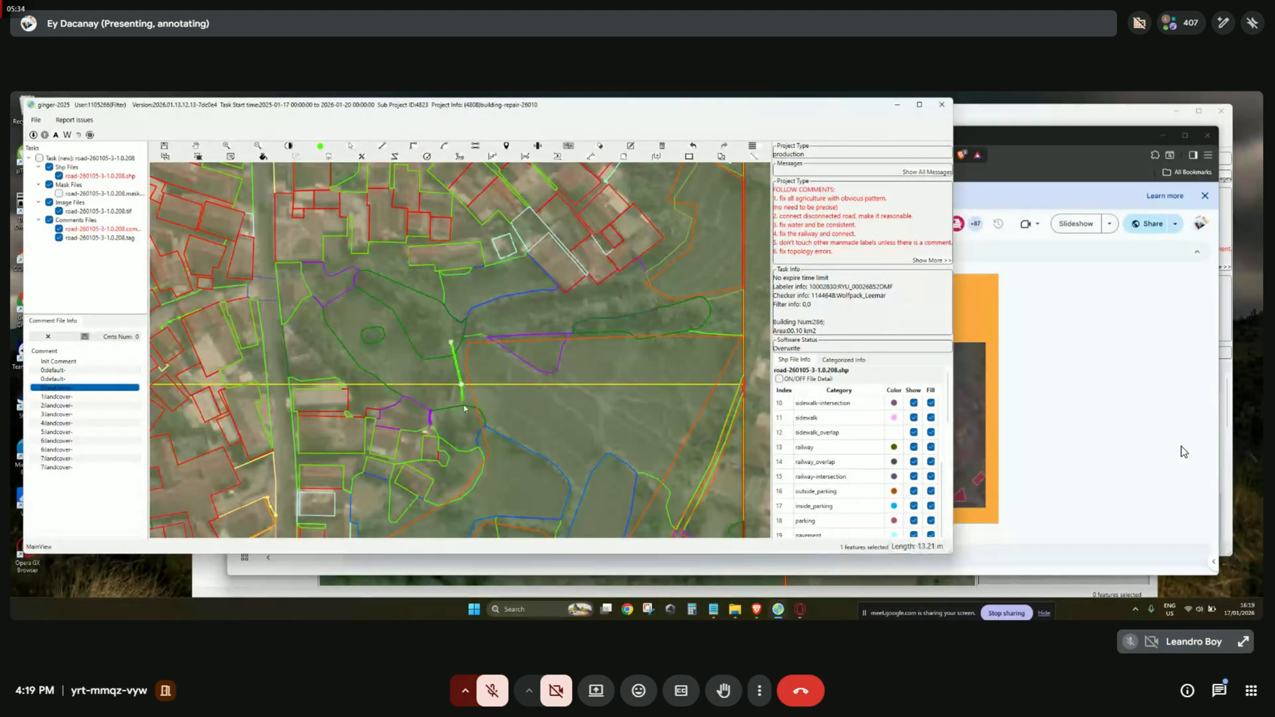
pyautogui.moveTo(593, 394); pyautogui.dragTo(553, 306)
pyautogui.press('space')
pyautogui.moveTo(535, 412); pyautogui.dragTo(599, 385)
pyautogui.scroll(1, 553, 337)
pyautogui.press('space')
# Reclassify the large blue polygon as agriculture.
pyautogui.press('space')
pyautogui.press('space')
pyautogui.click(515, 359)
pyautogui.rightClick(510, 357)
pyautogui.click(578, 552)
pyautogui.press('space')
pyautogui.moveTo(623, 315); pyautogui.dragTo(566, 401)
pyautogui.scroll(-2, 596, 378)
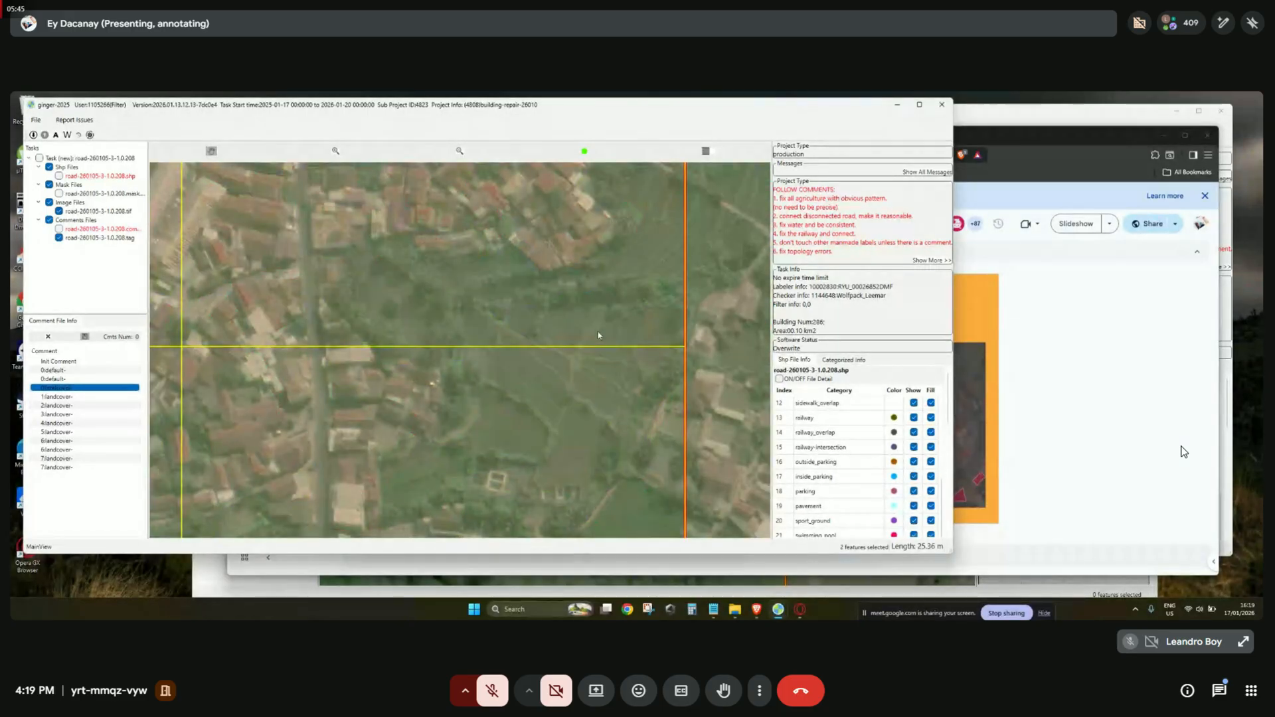
pyautogui.press('space')
pyautogui.scroll(1, 476, 350)
pyautogui.press('space')
pyautogui.moveTo(475, 350); pyautogui.dragTo(523, 364)
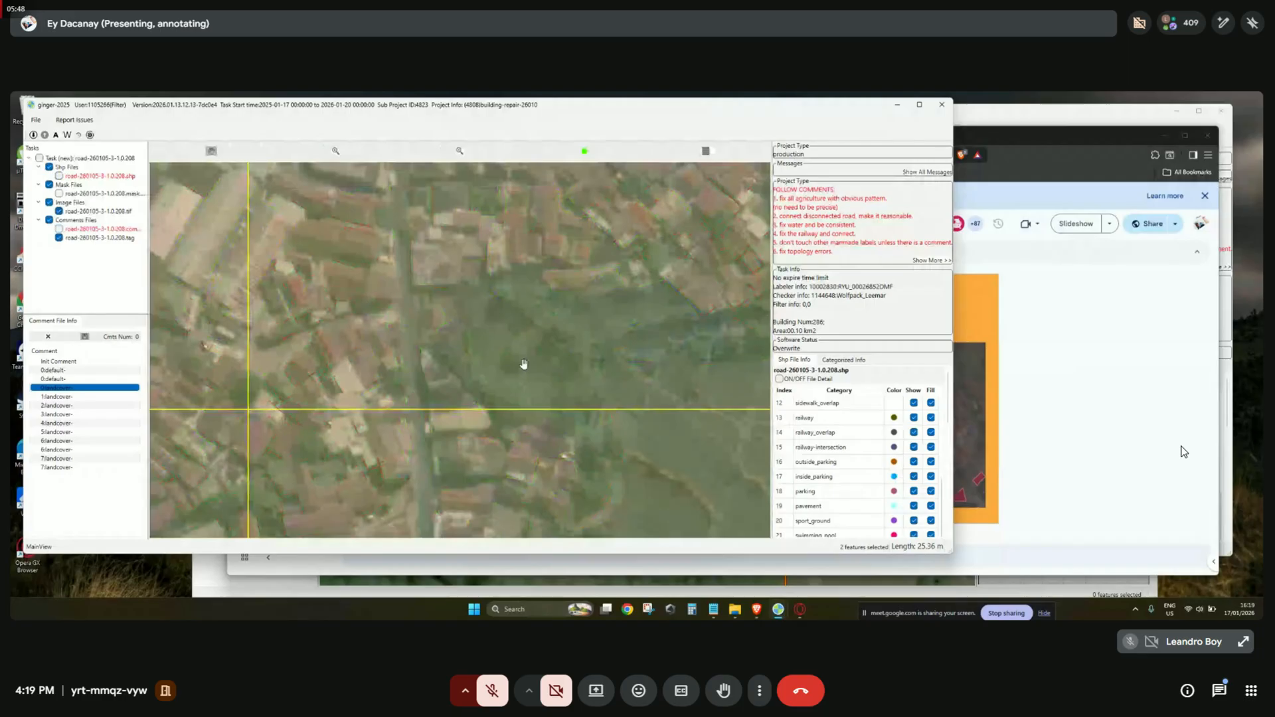
pyautogui.press('space')
pyautogui.moveTo(598, 334); pyautogui.dragTo(541, 330)
pyautogui.moveTo(621, 366); pyautogui.dragTo(592, 270)
pyautogui.moveTo(606, 336); pyautogui.dragTo(592, 297)
pyautogui.press('space')
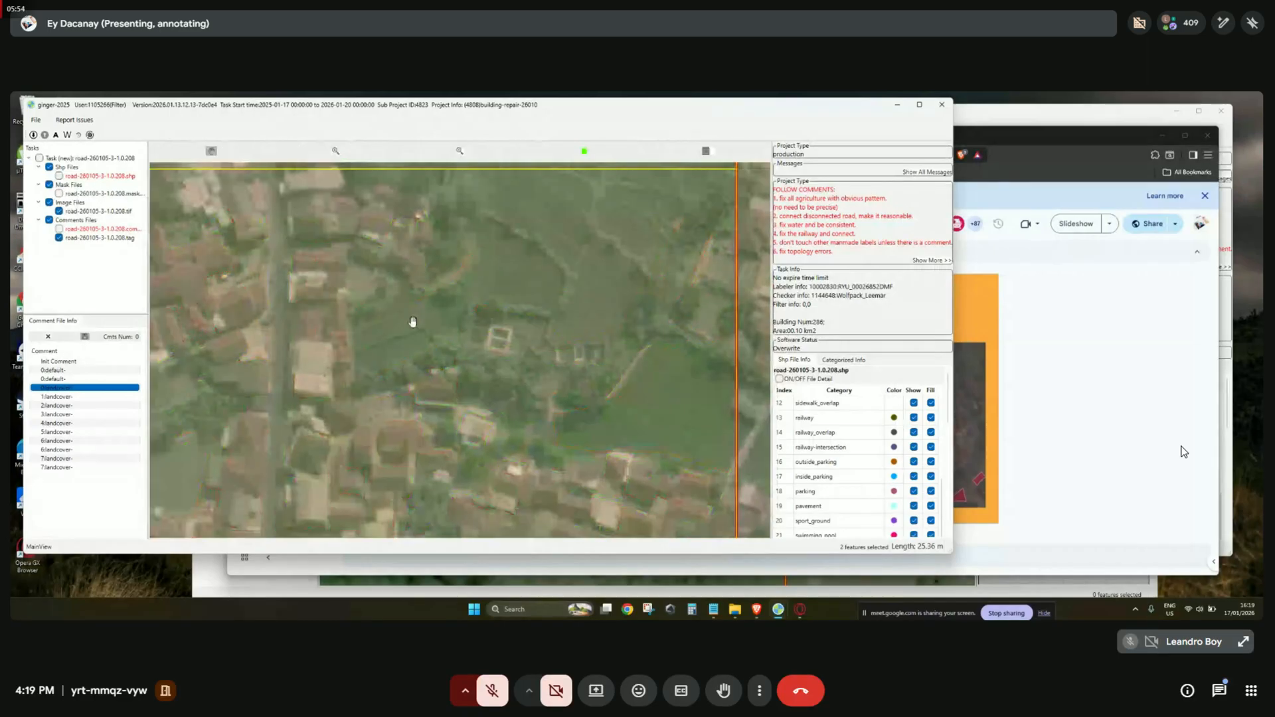
pyautogui.press('space')
pyautogui.scroll(2, 391, 342)
pyautogui.scroll(-1, 412, 343)
pyautogui.moveTo(643, 346); pyautogui.dragTo(503, 282)
pyautogui.moveTo(595, 318); pyautogui.dragTo(553, 340)
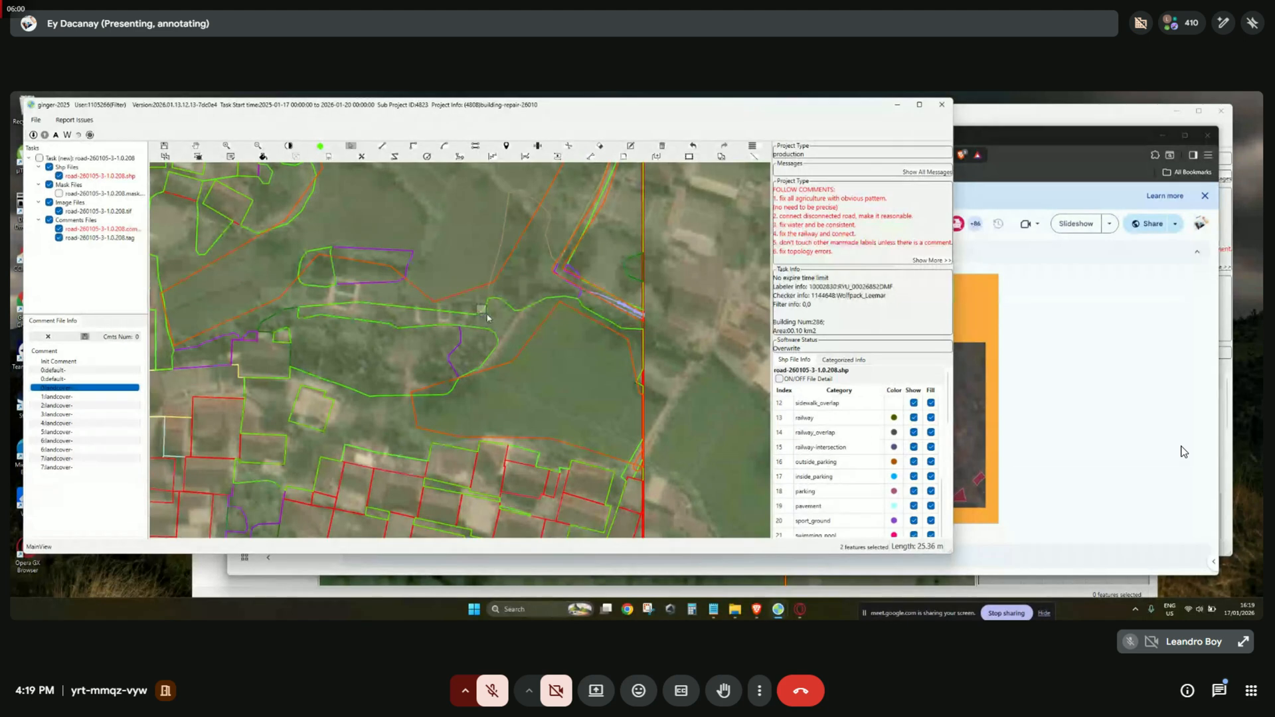
pyautogui.moveTo(477, 305); pyautogui.dragTo(486, 314)
pyautogui.moveTo(571, 362); pyautogui.dragTo(617, 330)
pyautogui.press('f')
pyautogui.press('f')
pyautogui.press('f')
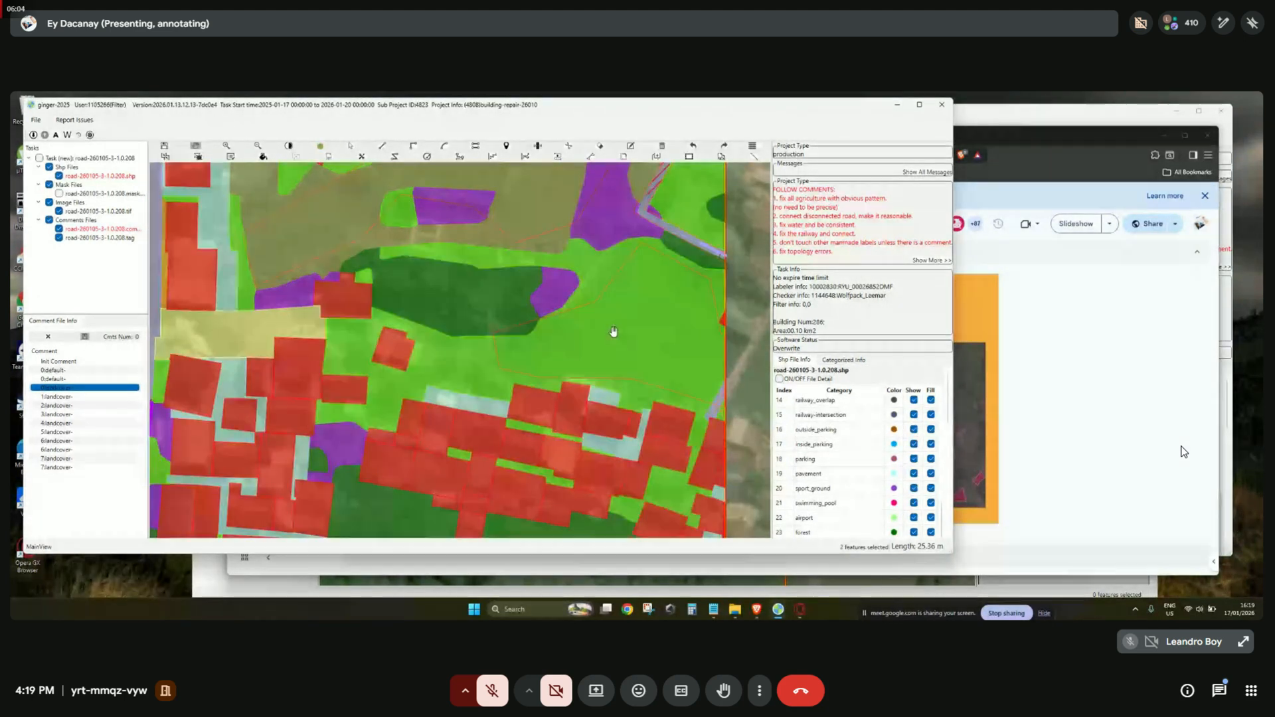
pyautogui.press('space')
pyautogui.press('space')
pyautogui.scroll(2, 549, 348)
pyautogui.press('space')
pyautogui.moveTo(545, 347); pyautogui.dragTo(600, 359)
pyautogui.scroll(-2, 412, 378)
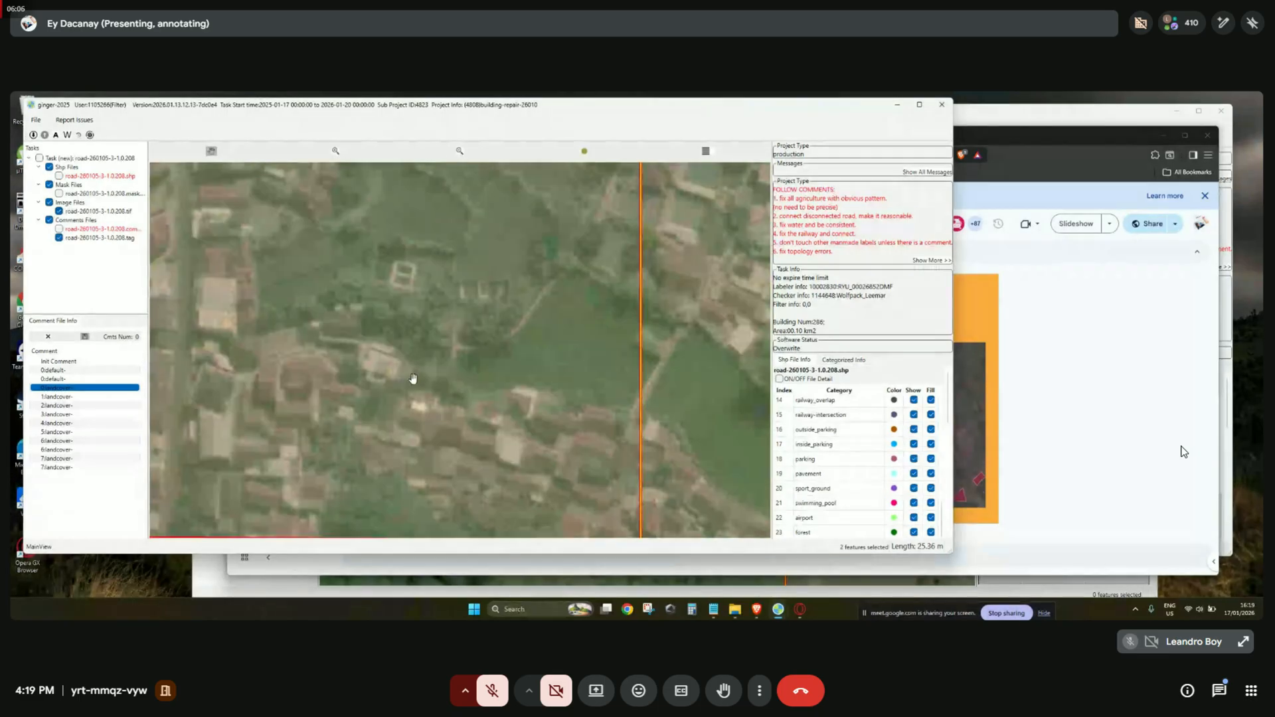
pyautogui.moveTo(405, 383); pyautogui.dragTo(461, 367)
pyautogui.scroll(1, 394, 398)
pyautogui.press('space')
pyautogui.scroll(1, 393, 397)
pyautogui.moveTo(557, 344); pyautogui.dragTo(464, 396)
pyautogui.press('space')
pyautogui.moveTo(551, 369); pyautogui.dragTo(422, 410)
pyautogui.press('space')
pyautogui.scroll(-2, 470, 410)
pyautogui.press('space')
pyautogui.scroll(2, 470, 410)
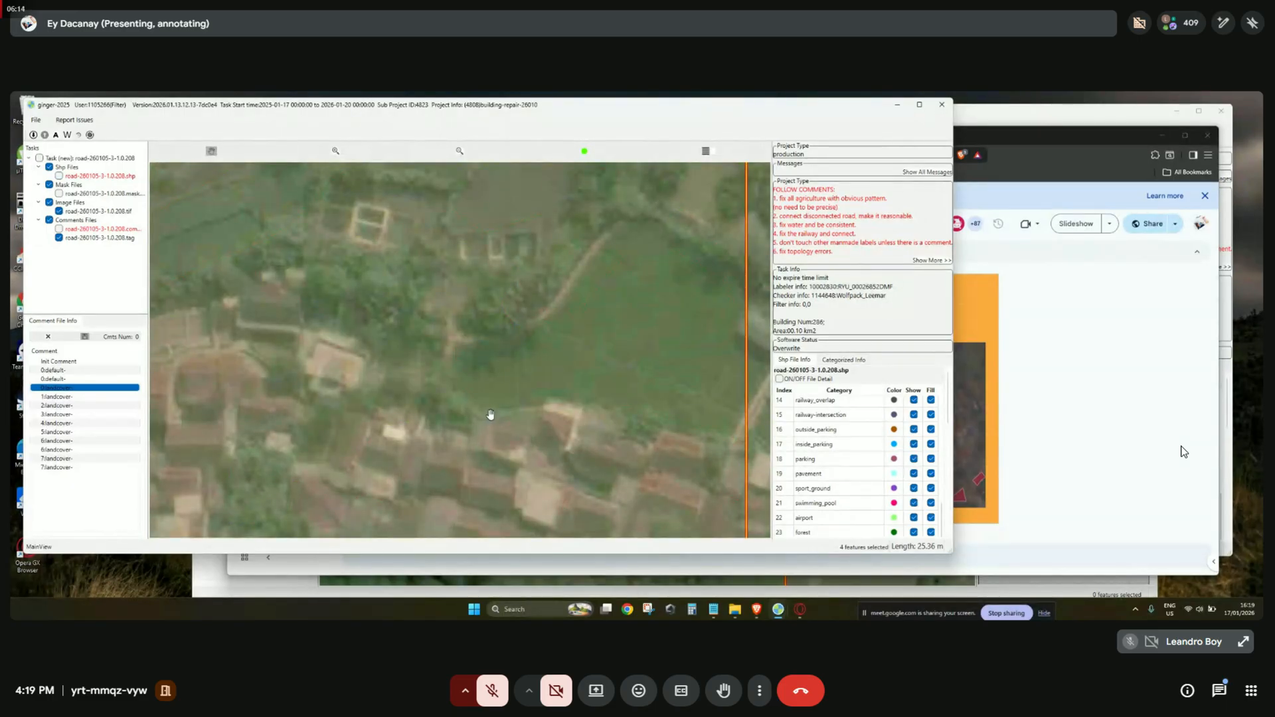
pyautogui.press('space')
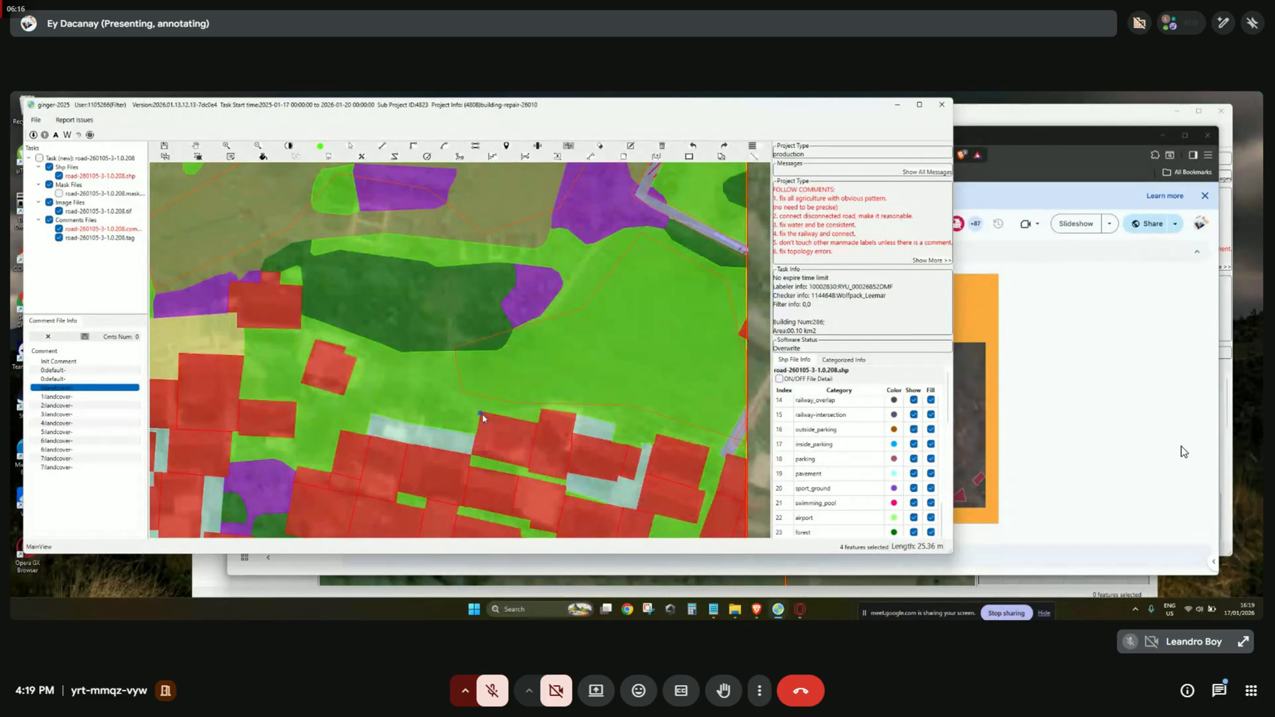
pyautogui.press('f')
pyautogui.press('space')
pyautogui.press('space')
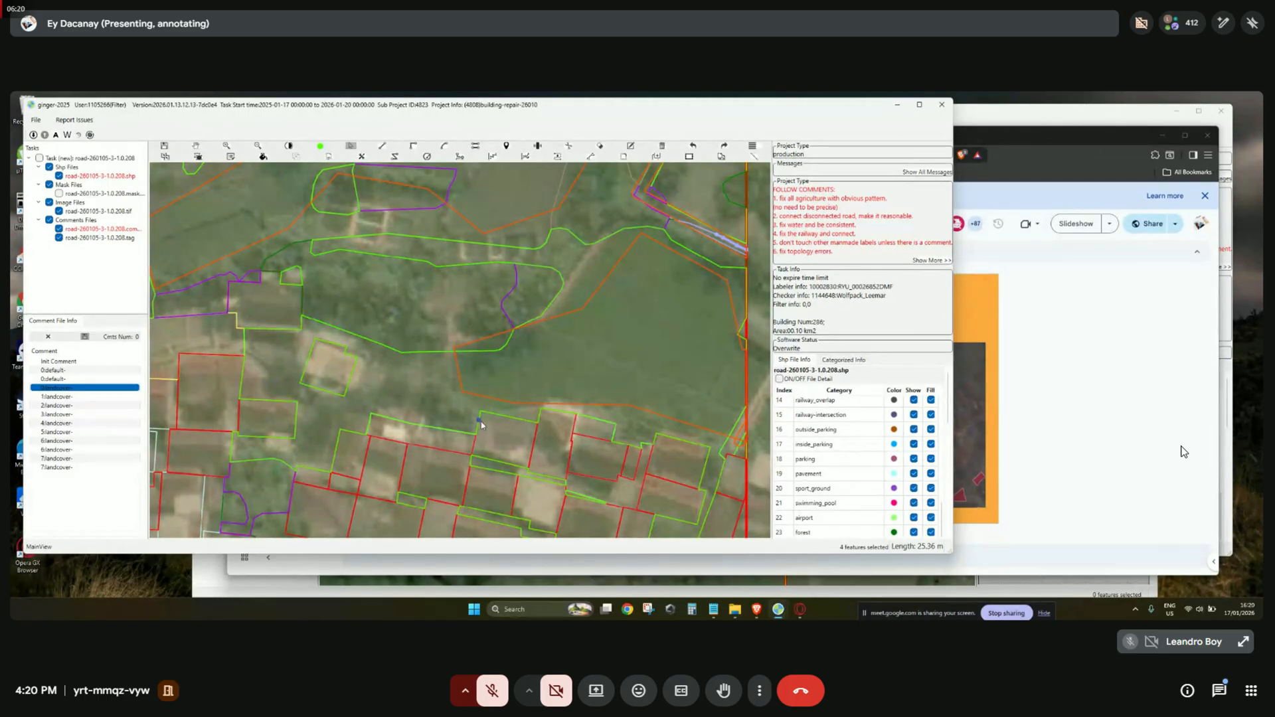
# Commit the split line and reclassify the grass polygon to a new category.
pyautogui.rightClick(614, 287)
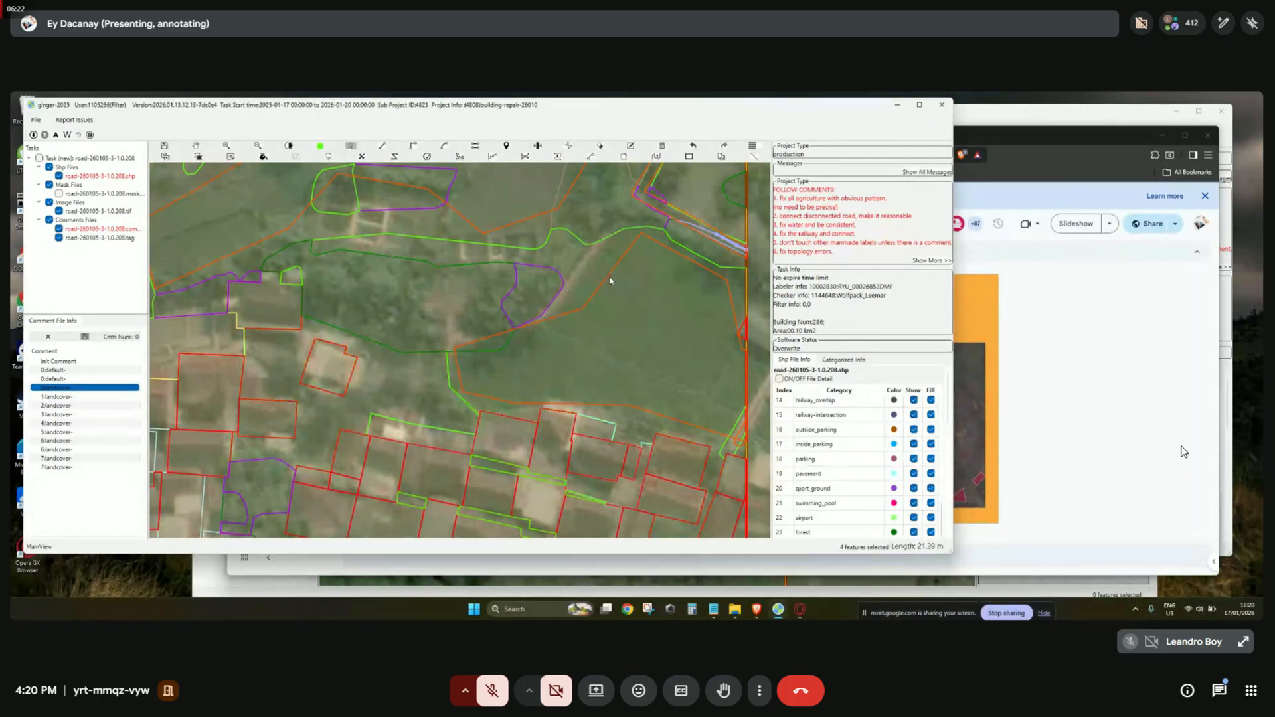
pyautogui.moveTo(606, 270); pyautogui.dragTo(575, 342)
pyautogui.rightClick(590, 326)
pyautogui.click(561, 370)
pyautogui.rightClick(576, 354)
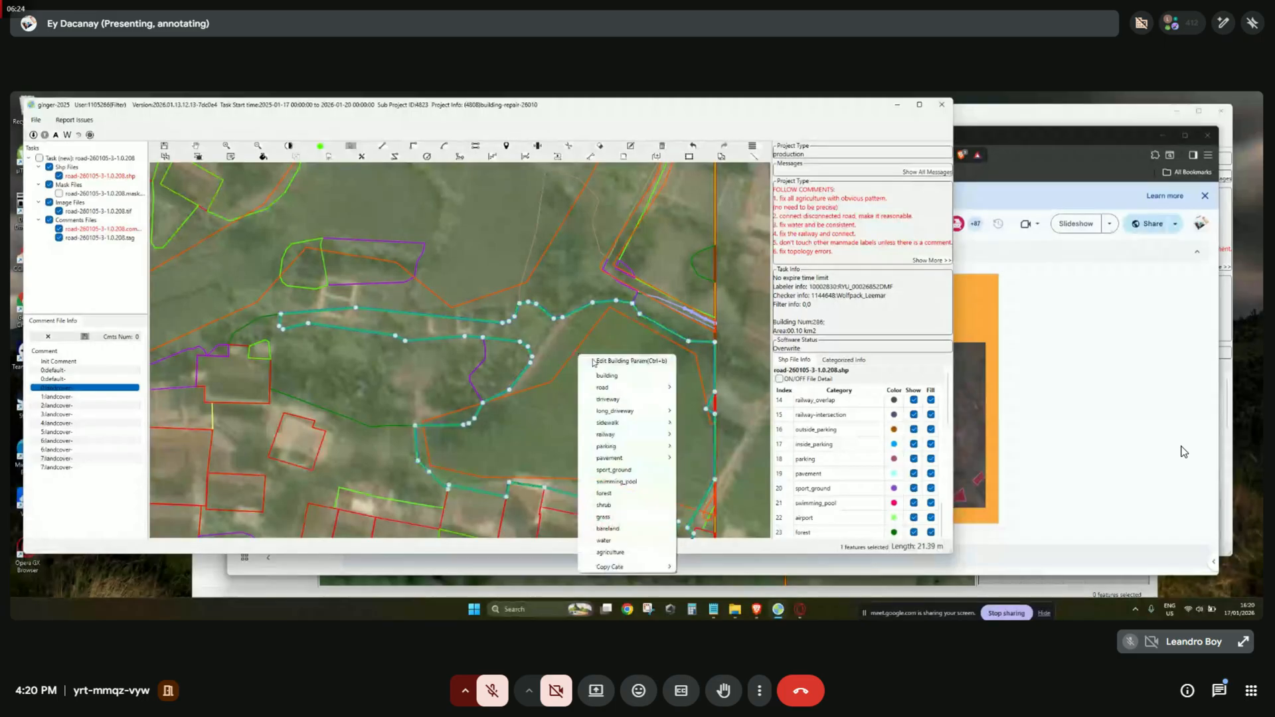
pyautogui.click(647, 552)
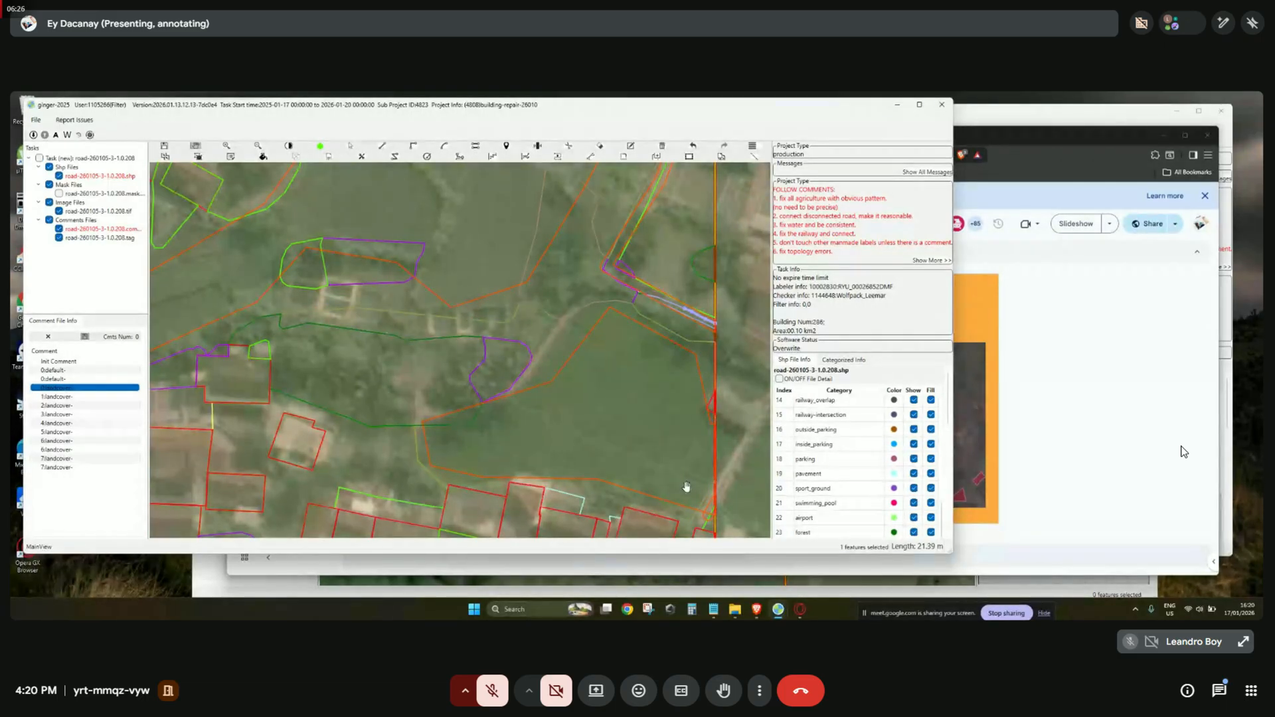
# Place the last point of the road line and finish it.
pyautogui.scroll(-3, 689, 491)
pyautogui.scroll(-2, 687, 488)
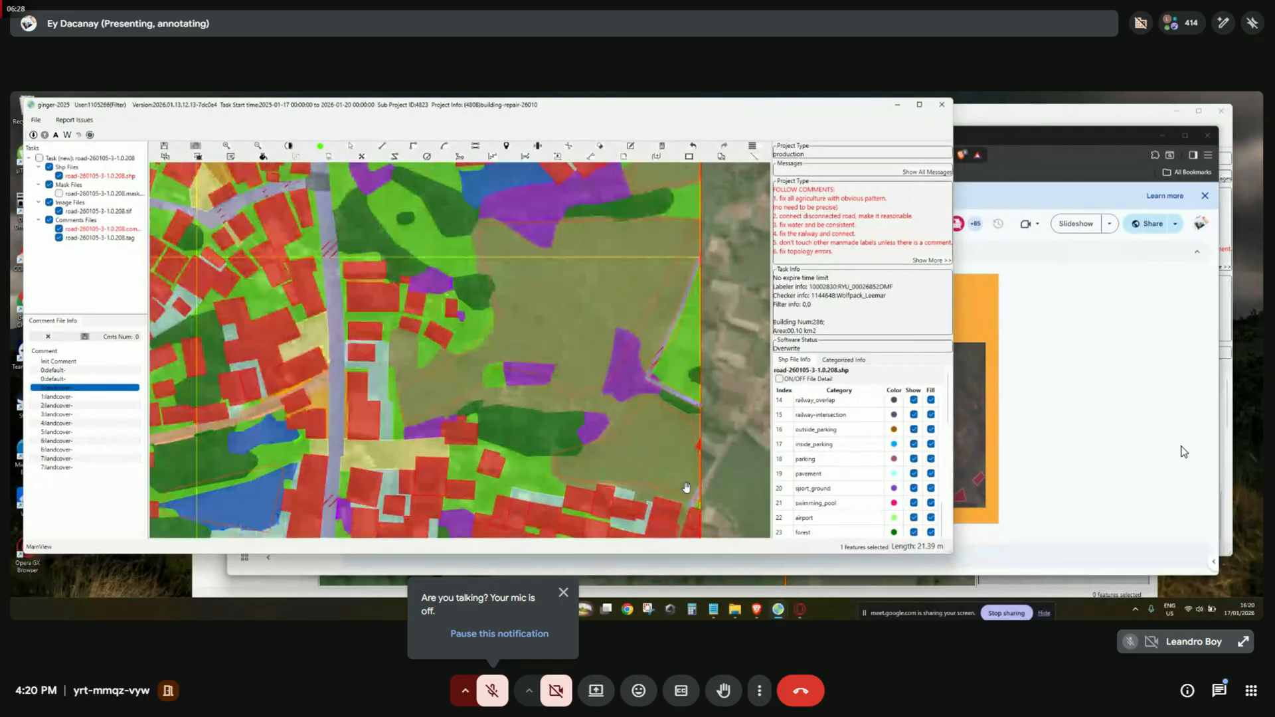
pyautogui.scroll(2, 735, 366)
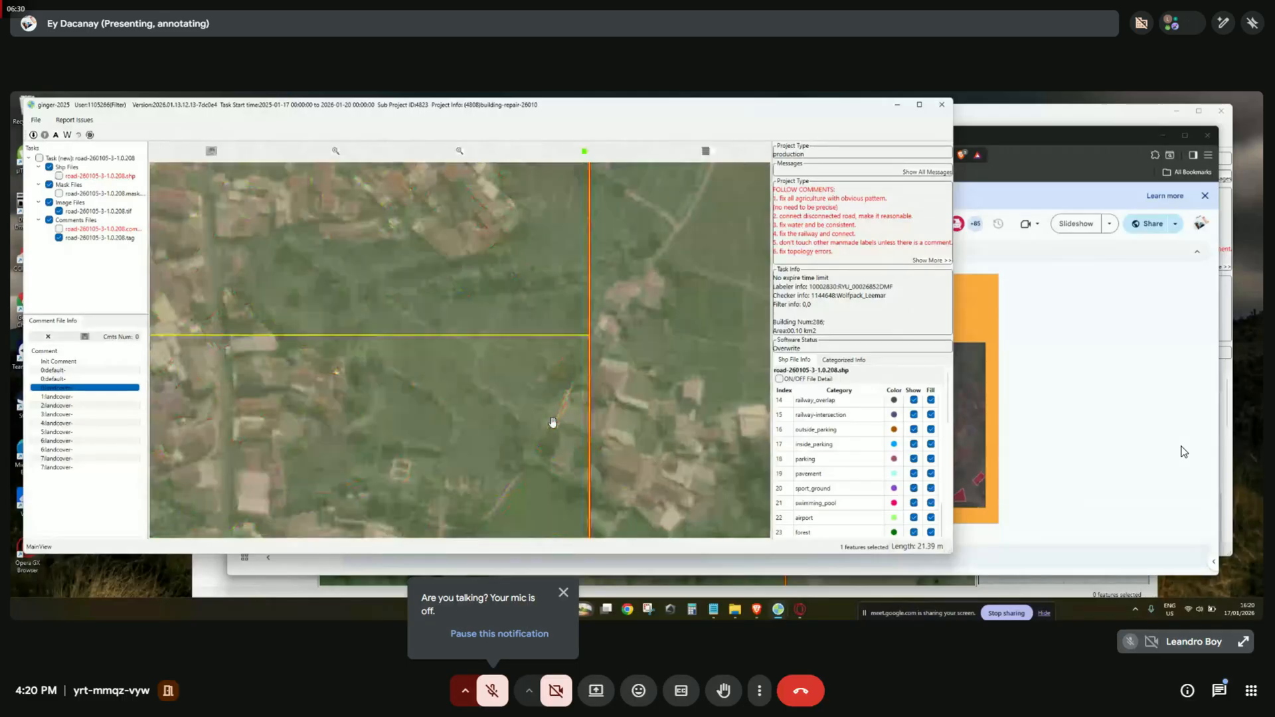
pyautogui.scroll(2, 541, 418)
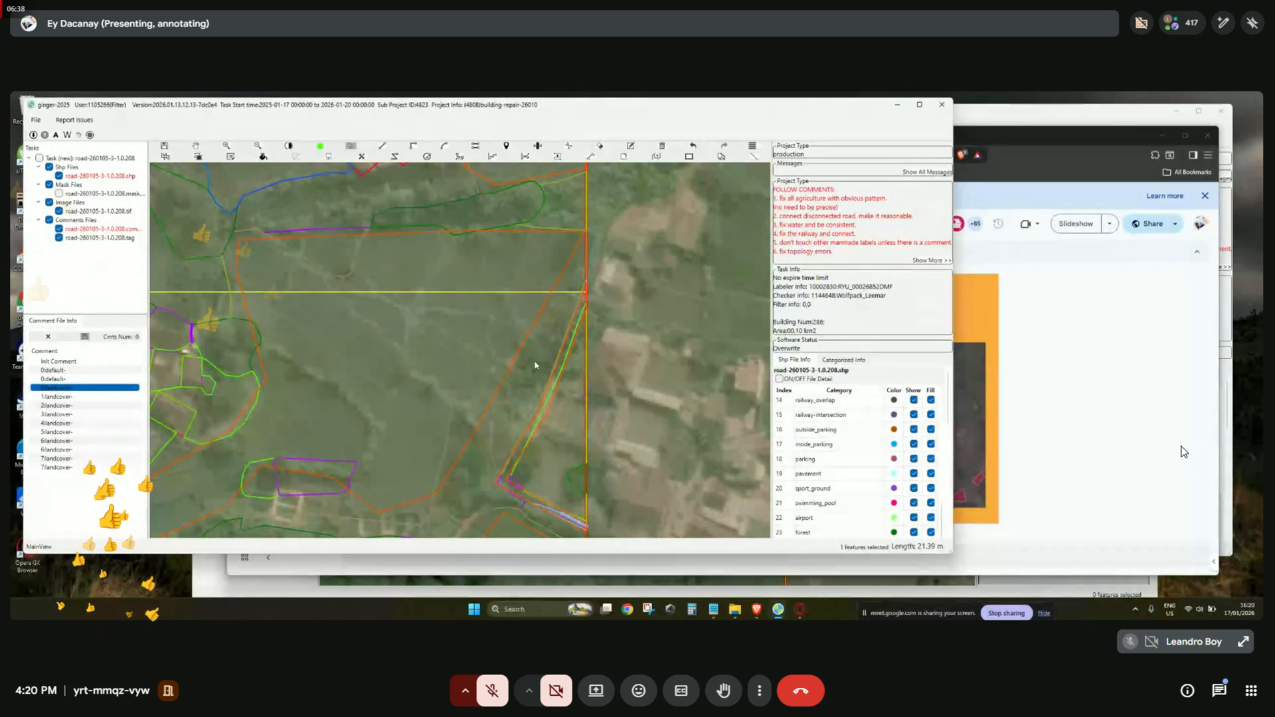
pyautogui.press('f')
pyautogui.scroll(2, 532, 370)
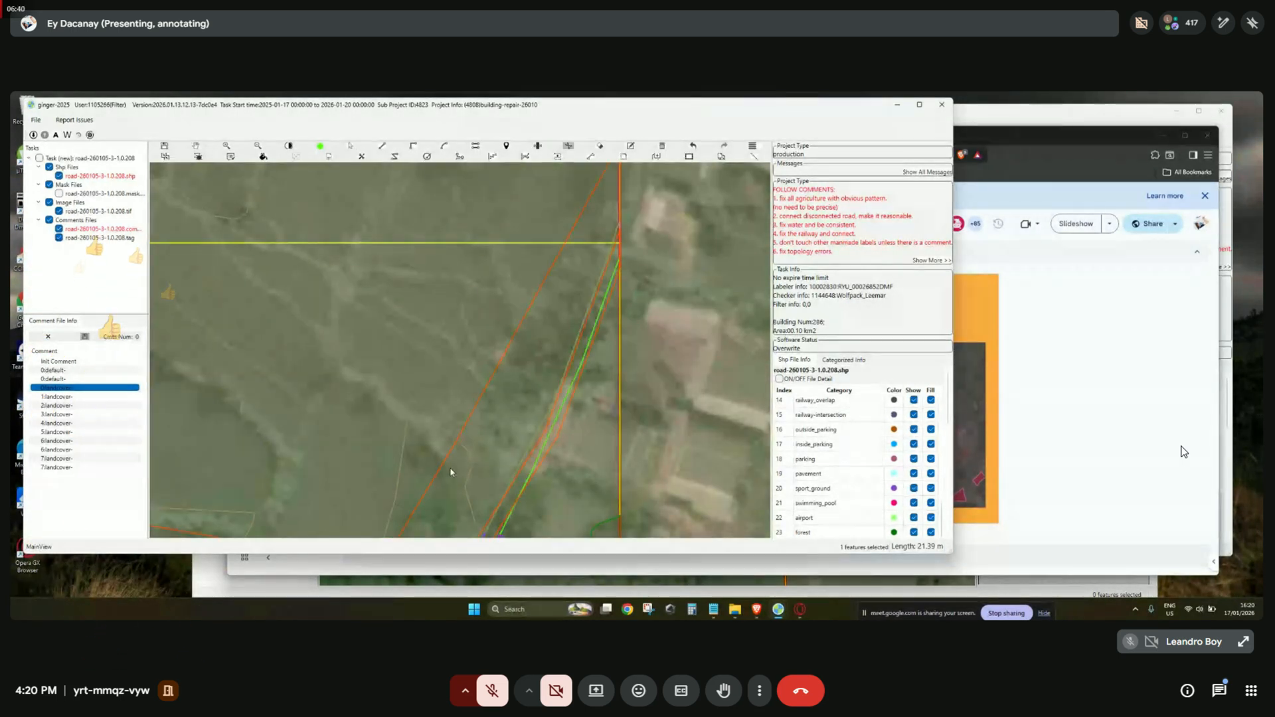
pyautogui.moveTo(582, 239); pyautogui.dragTo(558, 268)
pyautogui.click(602, 205)
pyautogui.moveTo(480, 486); pyautogui.dragTo(498, 300)
# Reclassify the agriculture polygon beside the road as forest.
pyautogui.rightClick(505, 273)
pyautogui.click(496, 273)
pyautogui.rightClick(496, 273)
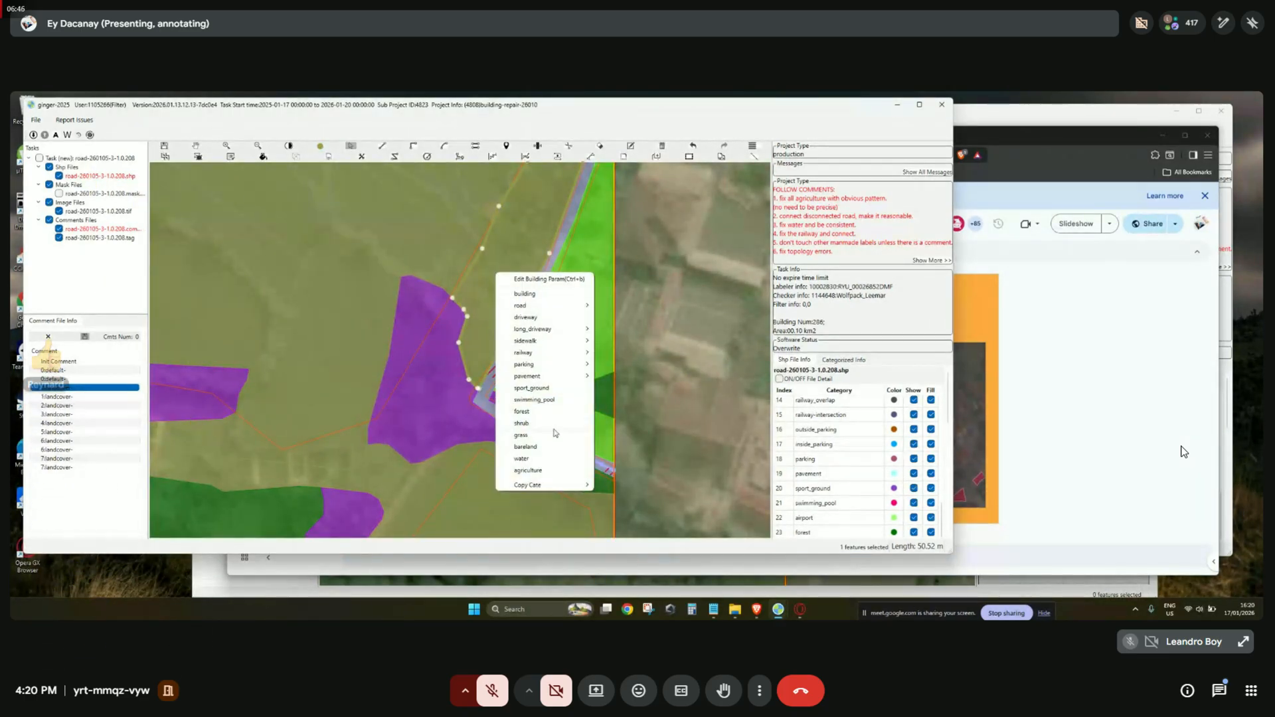
pyautogui.click(556, 413)
pyautogui.scroll(-5, 551, 417)
pyautogui.moveTo(599, 397); pyautogui.dragTo(698, 398)
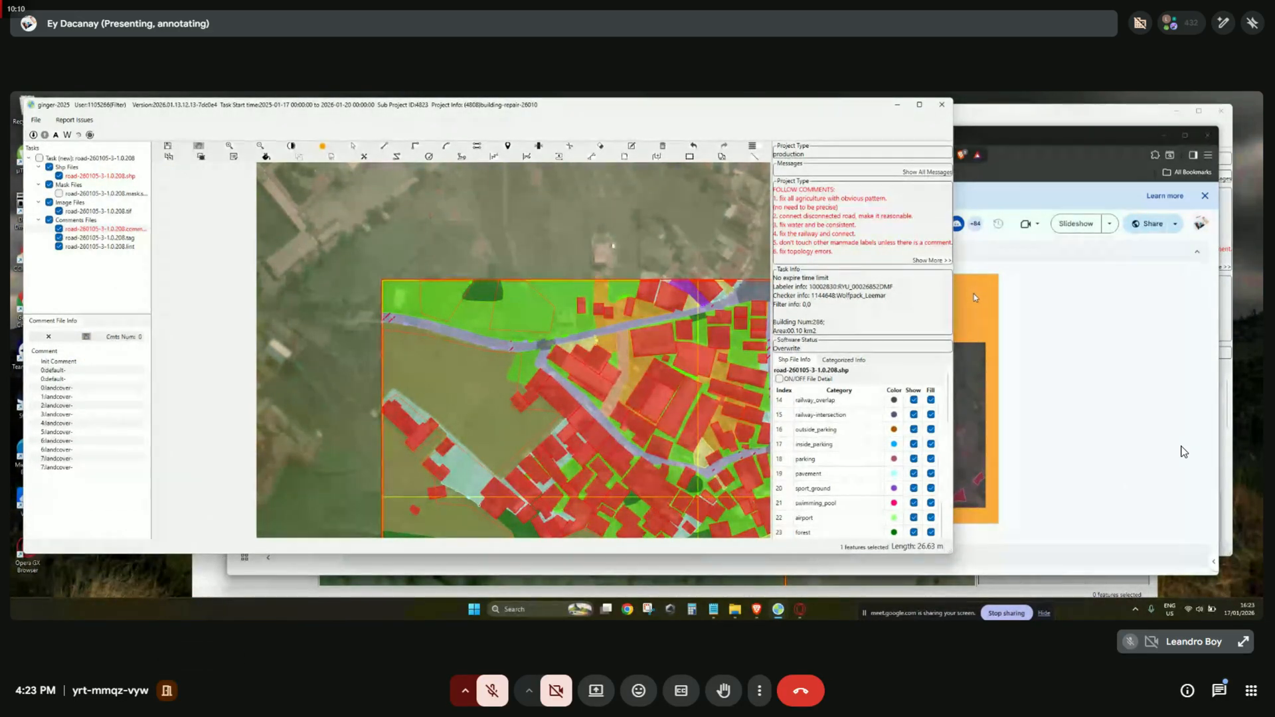
# Check the green polygon's category and compare the labels and outlines against the bare imagery.
pyautogui.moveTo(554, 233); pyautogui.dragTo(520, 234)
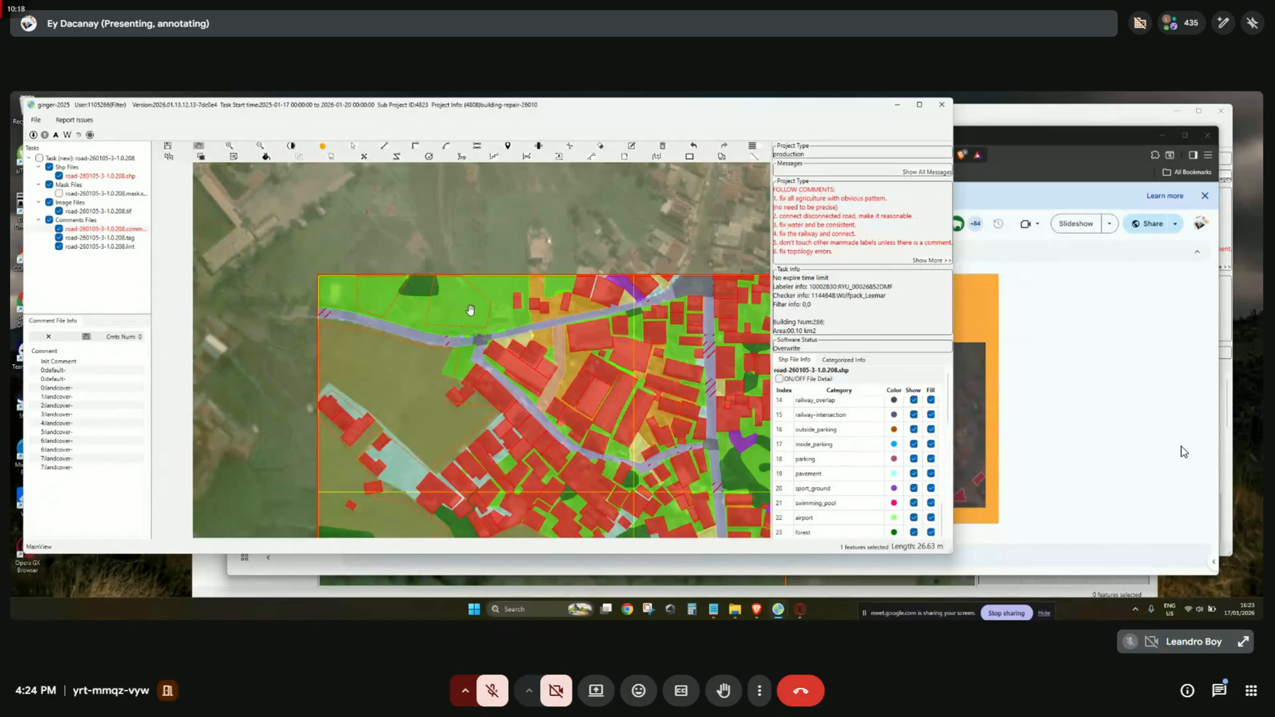
pyautogui.scroll(2, 470, 310)
pyautogui.rightClick(470, 282)
pyautogui.click(521, 474)
pyautogui.press('space')
pyautogui.scroll(-2, 557, 350)
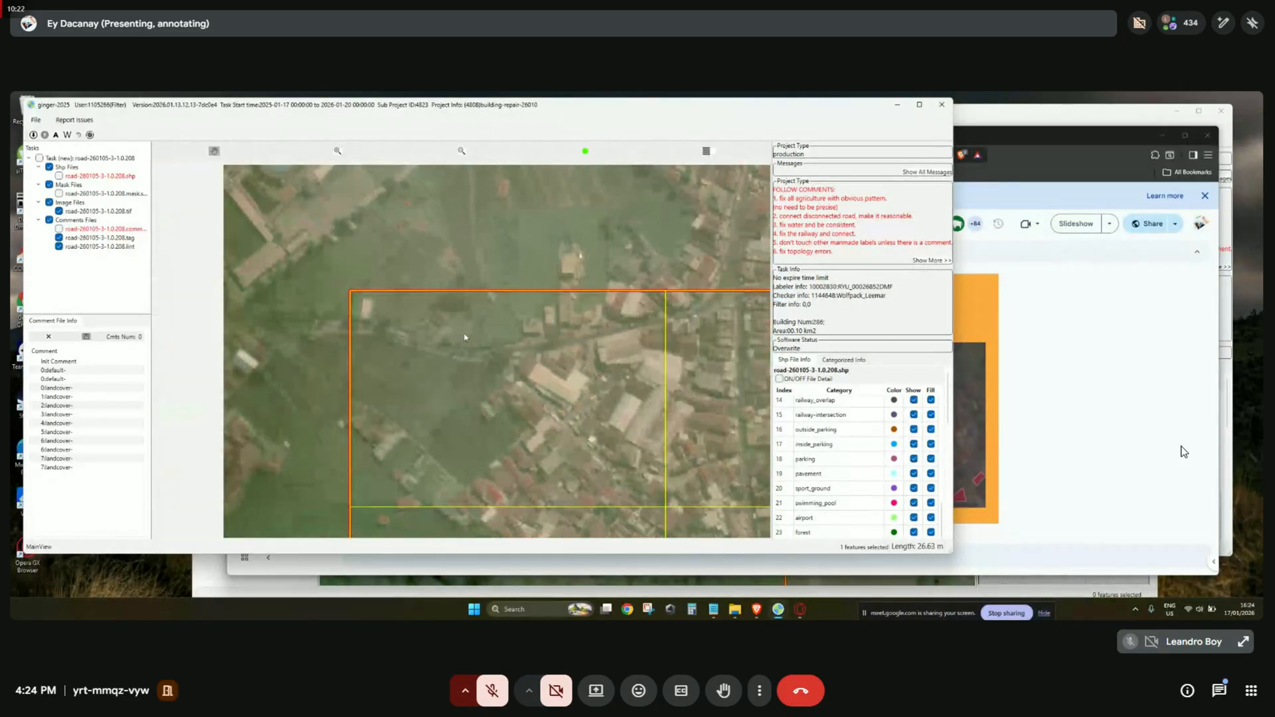
pyautogui.press('space')
pyautogui.scroll(-1, 465, 337)
pyautogui.press('f')
pyautogui.scroll(2, 473, 336)
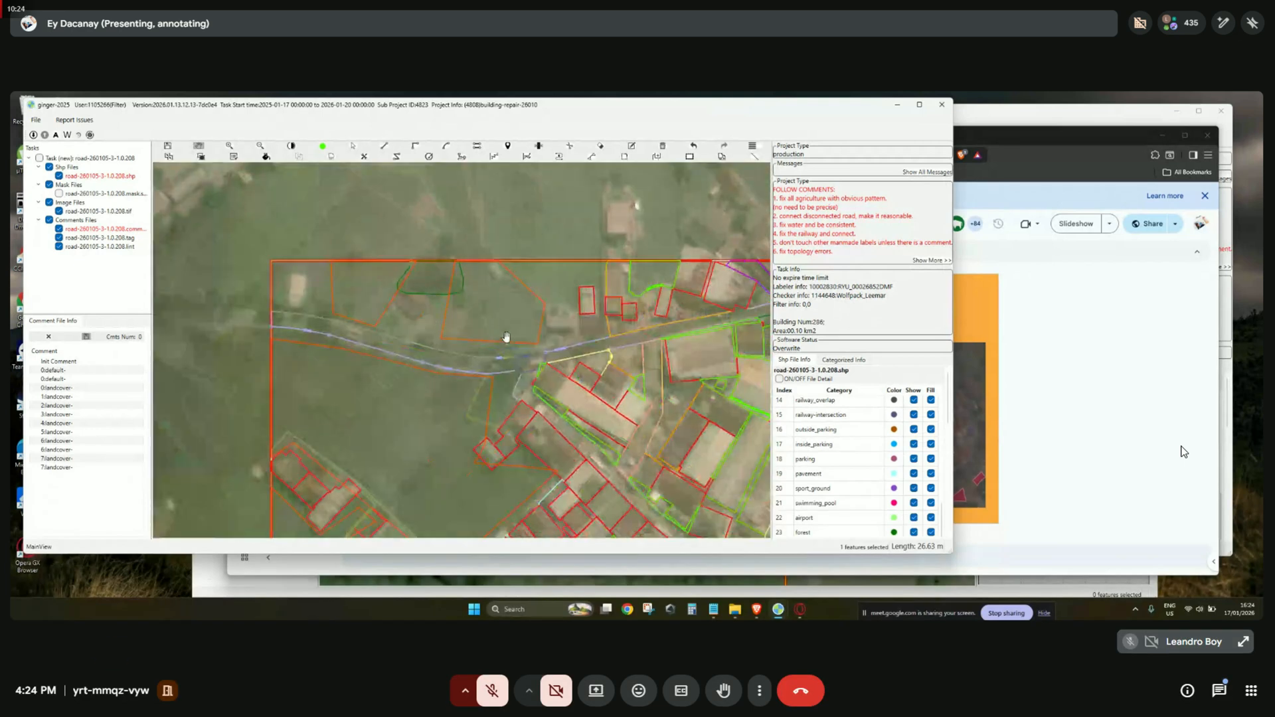
pyautogui.moveTo(498, 325); pyautogui.dragTo(534, 338)
pyautogui.press('f')
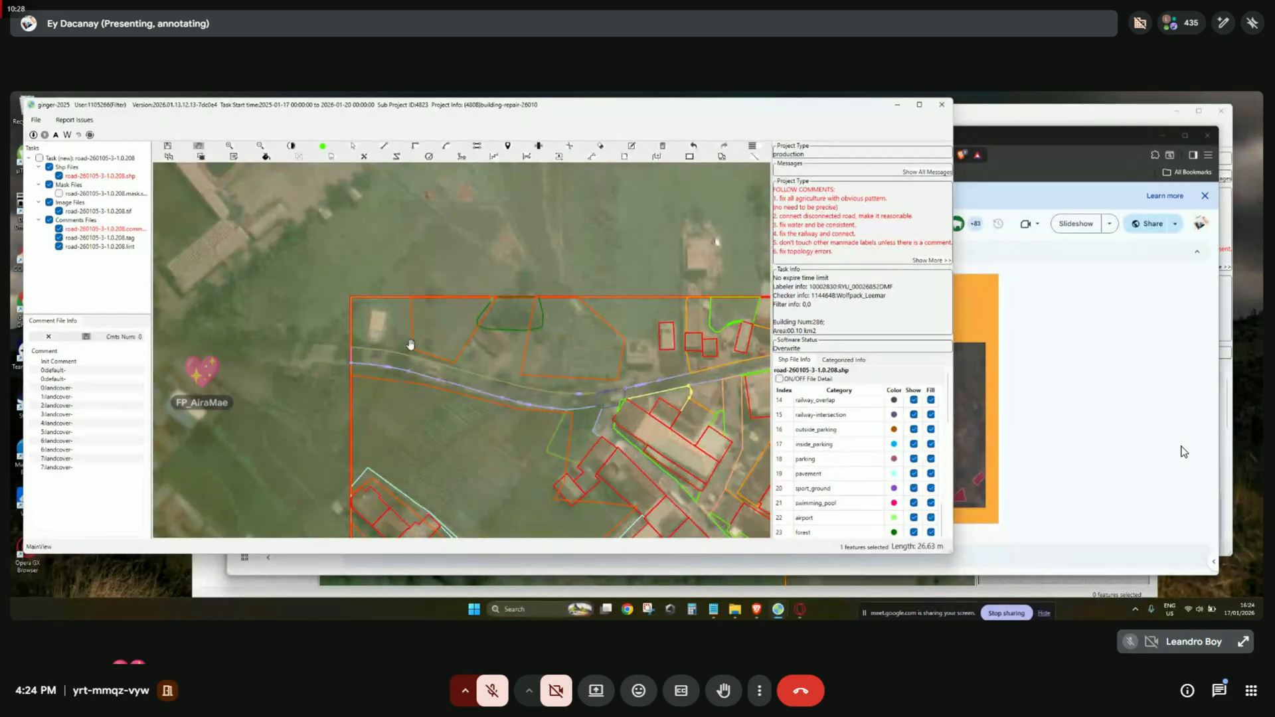
# Split the polygon beside the road with a three-point cut line running up near the buildings.
pyautogui.press('c')
pyautogui.click(622, 389)
pyautogui.click(629, 336)
pyautogui.click(662, 334)
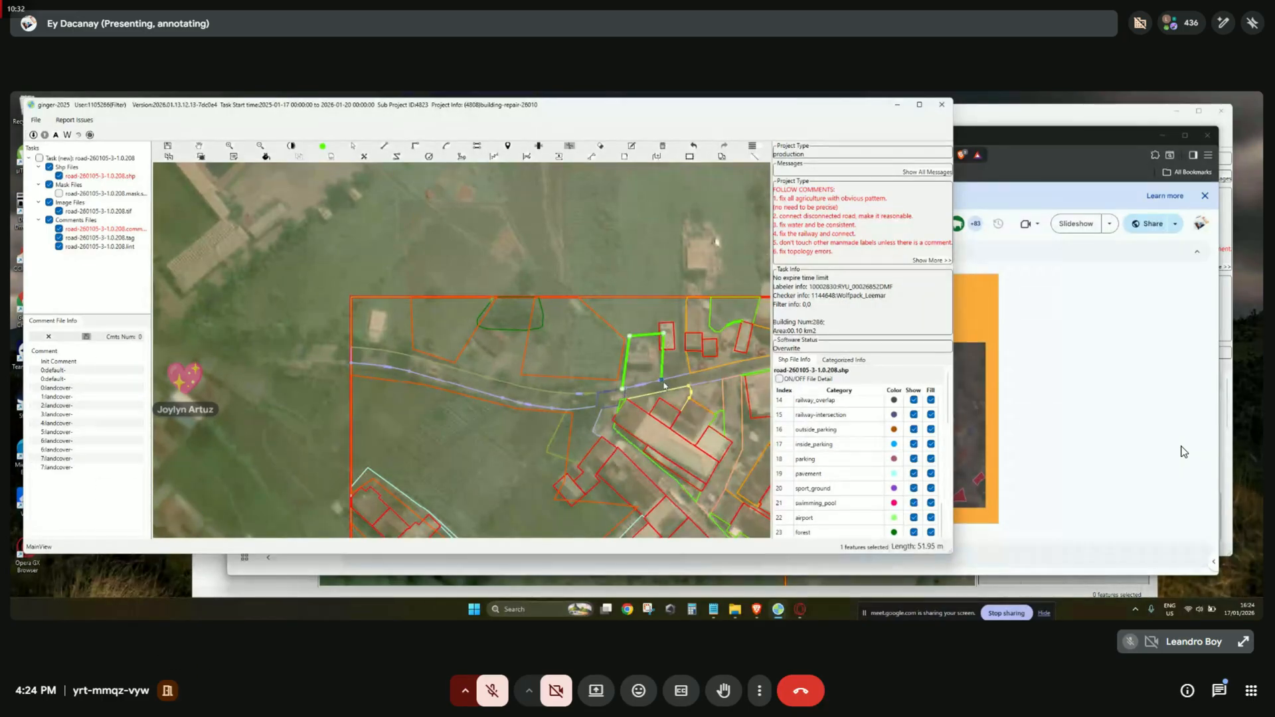
pyautogui.press('f')
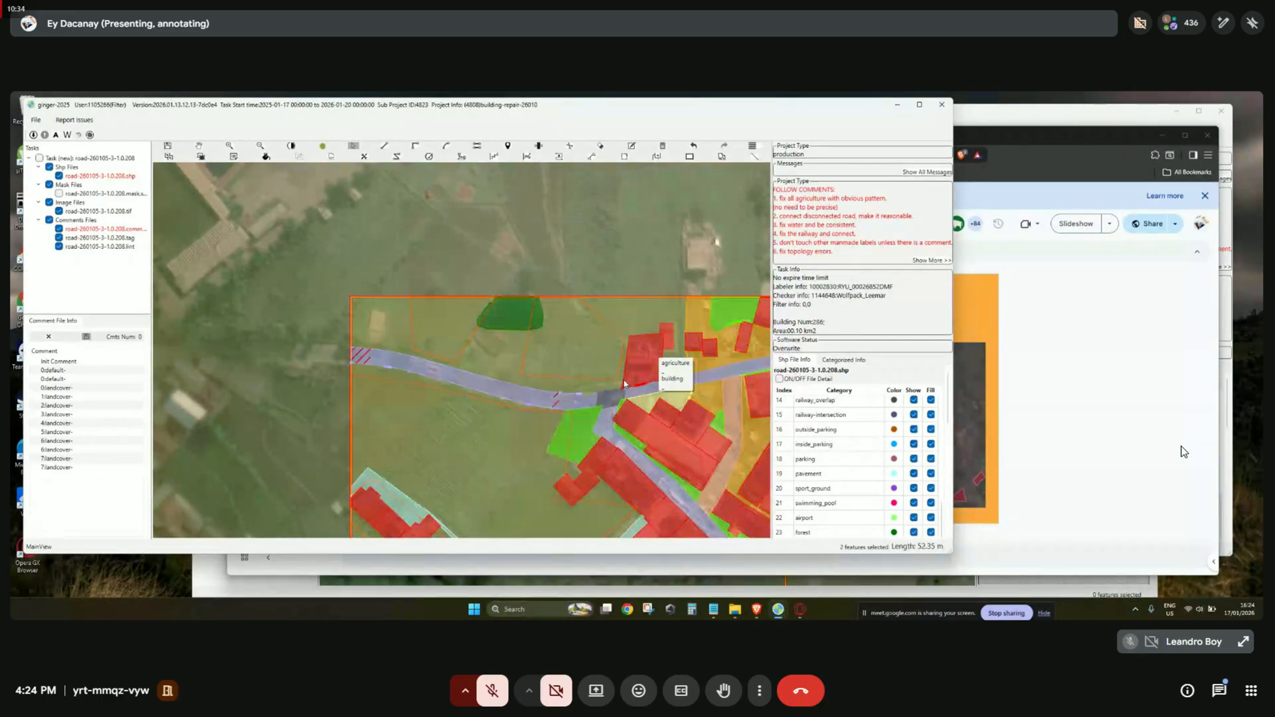
pyautogui.scroll(-2, 627, 379)
pyautogui.press('f')
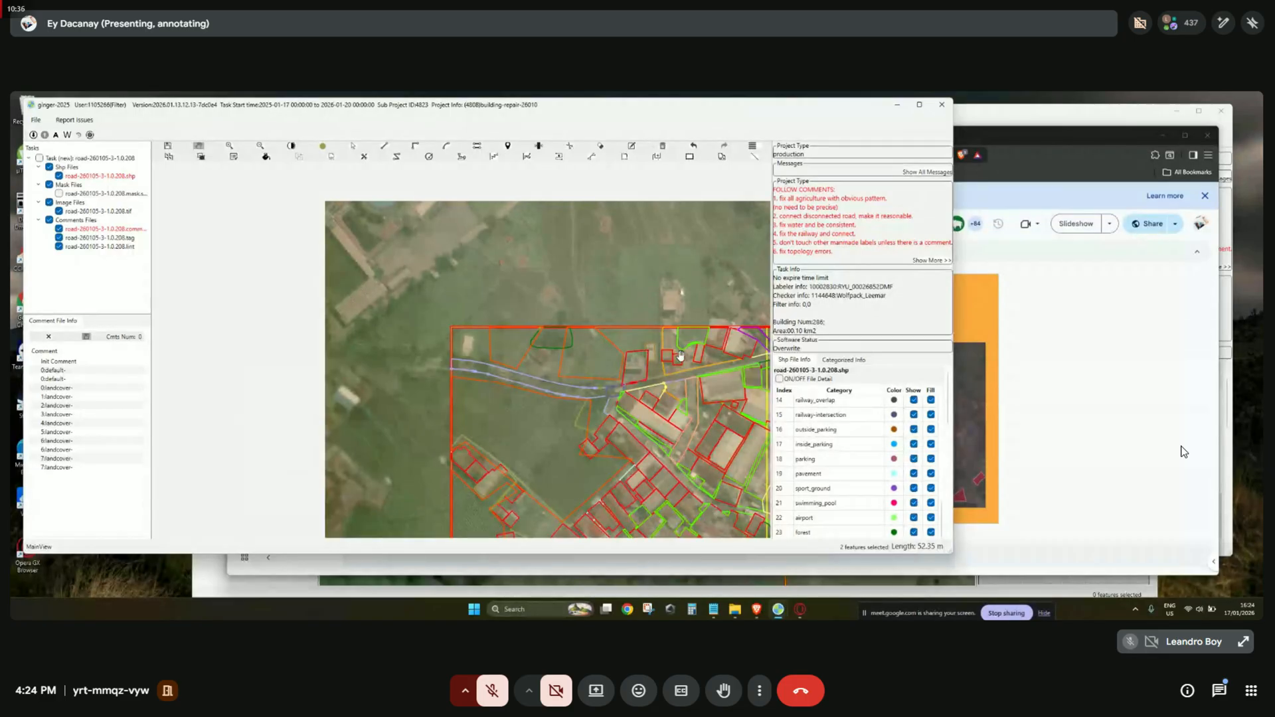
# Pan around the split area to review the result, then show the label fills.
pyautogui.moveTo(680, 356); pyautogui.dragTo(448, 335)
pyautogui.moveTo(651, 397); pyautogui.dragTo(509, 195)
pyautogui.moveTo(582, 411); pyautogui.dragTo(574, 284)
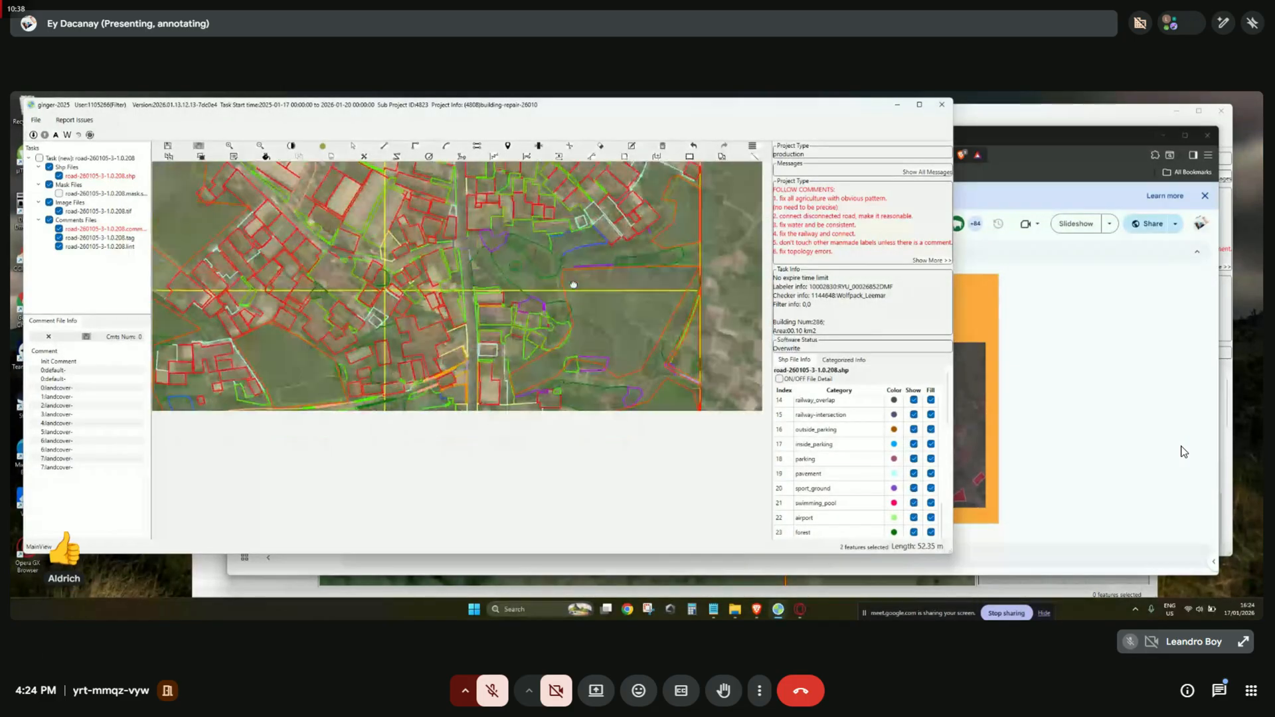
pyautogui.moveTo(589, 347); pyautogui.dragTo(703, 276)
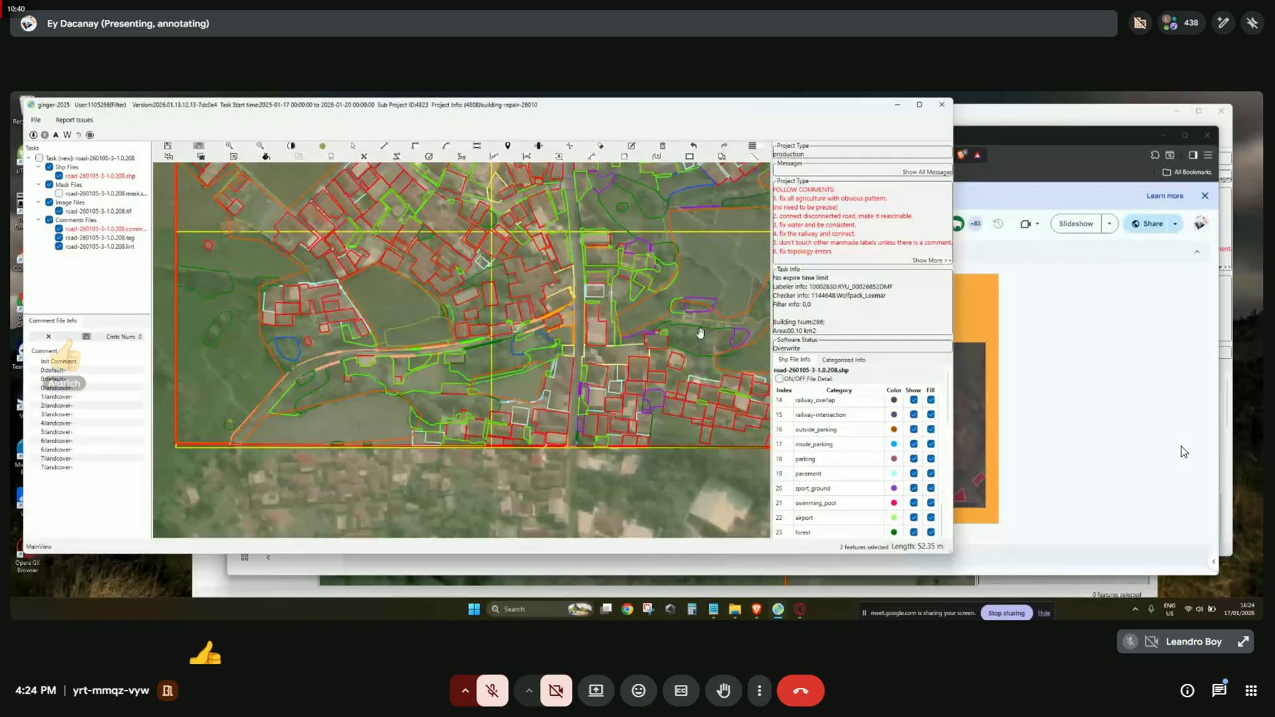
pyautogui.moveTo(543, 362); pyautogui.dragTo(486, 438)
pyautogui.scroll(2, 514, 446)
pyautogui.moveTo(560, 376); pyautogui.dragTo(531, 370)
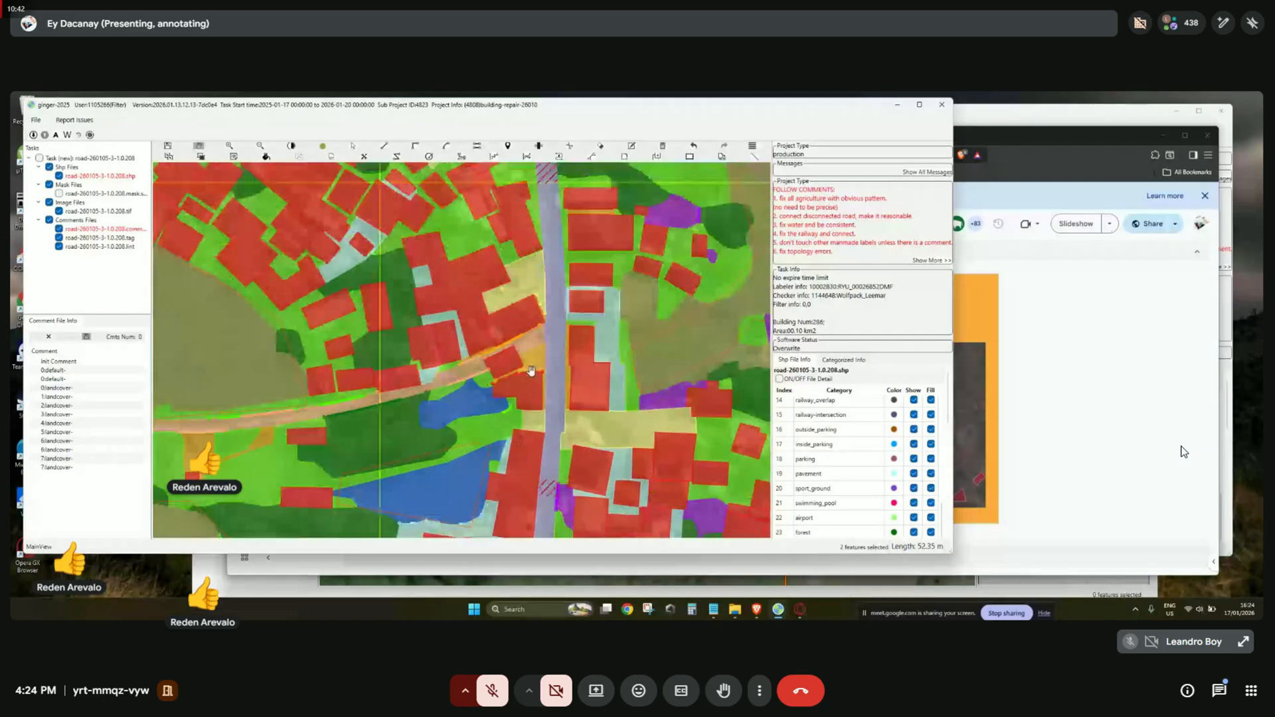
pyautogui.scroll(1, 531, 370)
pyautogui.press('space')
# Check the categories of the nearby polygons, including the cyan-outlined one, against the imagery.
pyautogui.click(540, 301)
pyautogui.press('space')
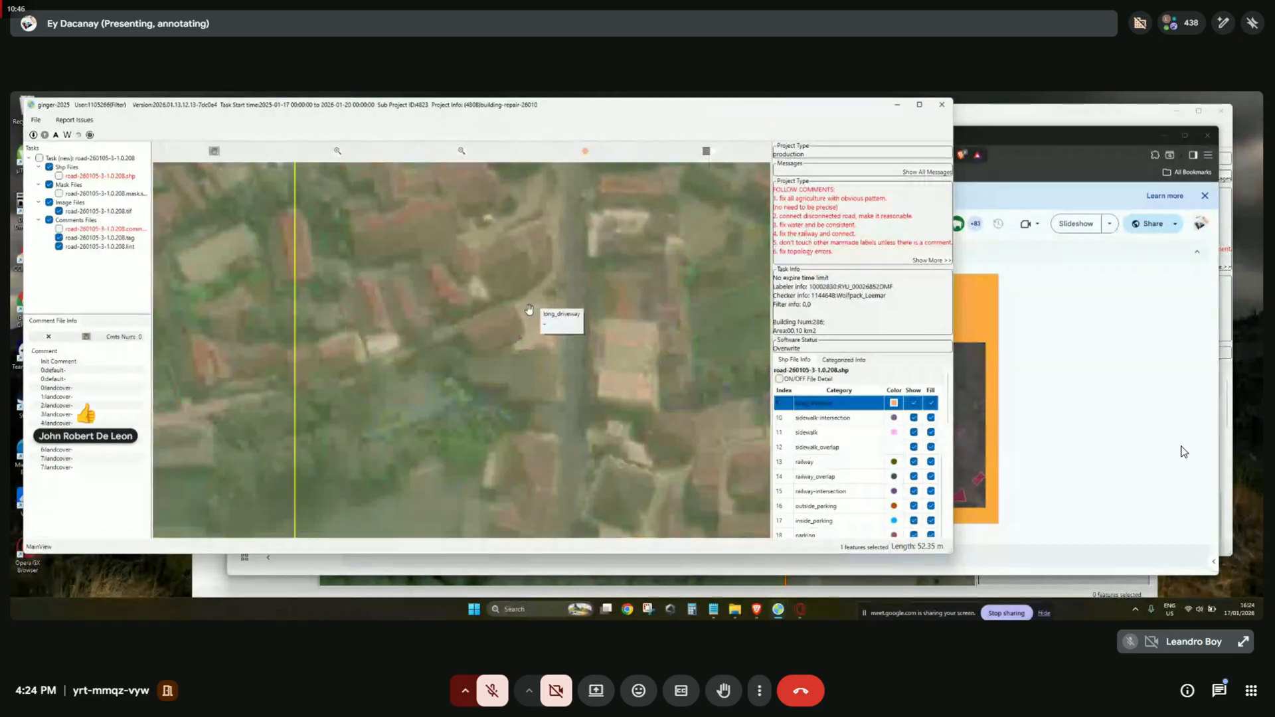
pyautogui.press('space')
pyautogui.scroll(2, 680, 317)
pyautogui.click(640, 311)
pyautogui.press('space')
pyautogui.scroll(-3, 634, 322)
pyautogui.moveTo(604, 295); pyautogui.dragTo(627, 406)
pyautogui.press('space')
# Compare the area at the crossed guide lines with bare imagery by hiding the labels and shapefile layers.
pyautogui.moveTo(402, 226); pyautogui.dragTo(578, 484)
pyautogui.press('space')
pyautogui.press('space')
pyautogui.scroll(-2, 469, 450)
pyautogui.scroll(-4, 525, 418)
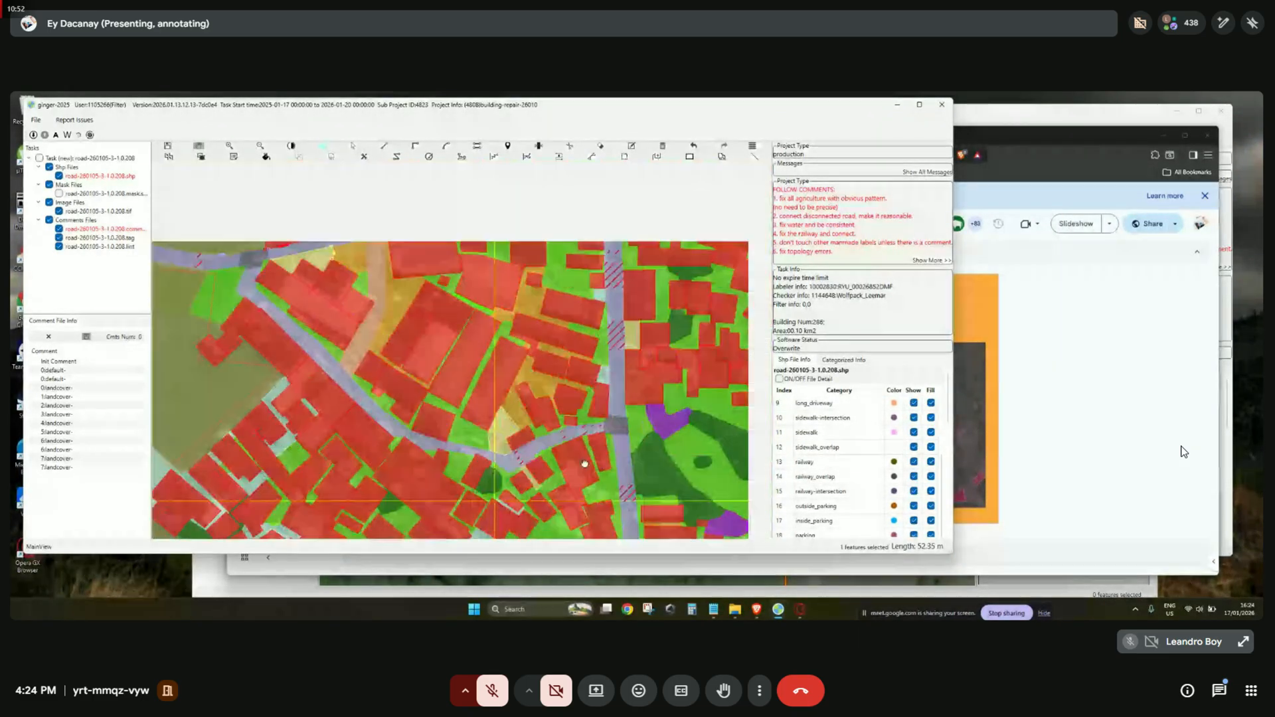
pyautogui.scroll(2, 565, 391)
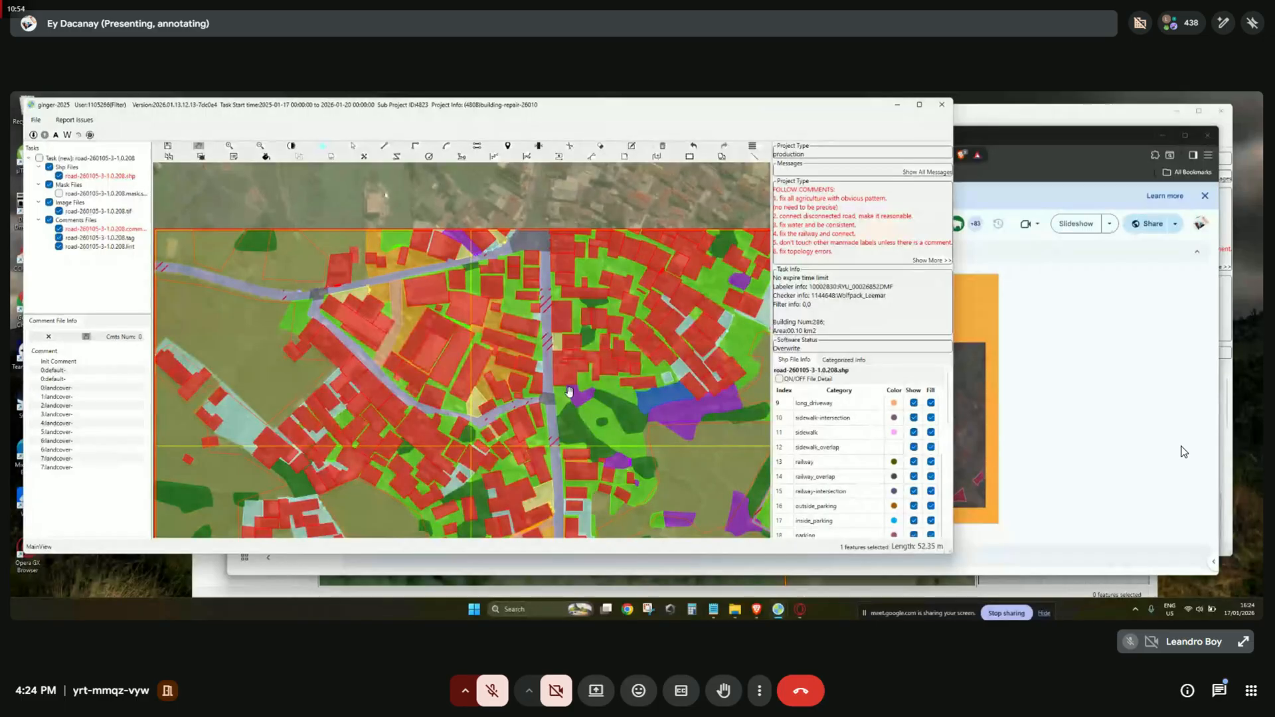
pyautogui.scroll(-3, 628, 423)
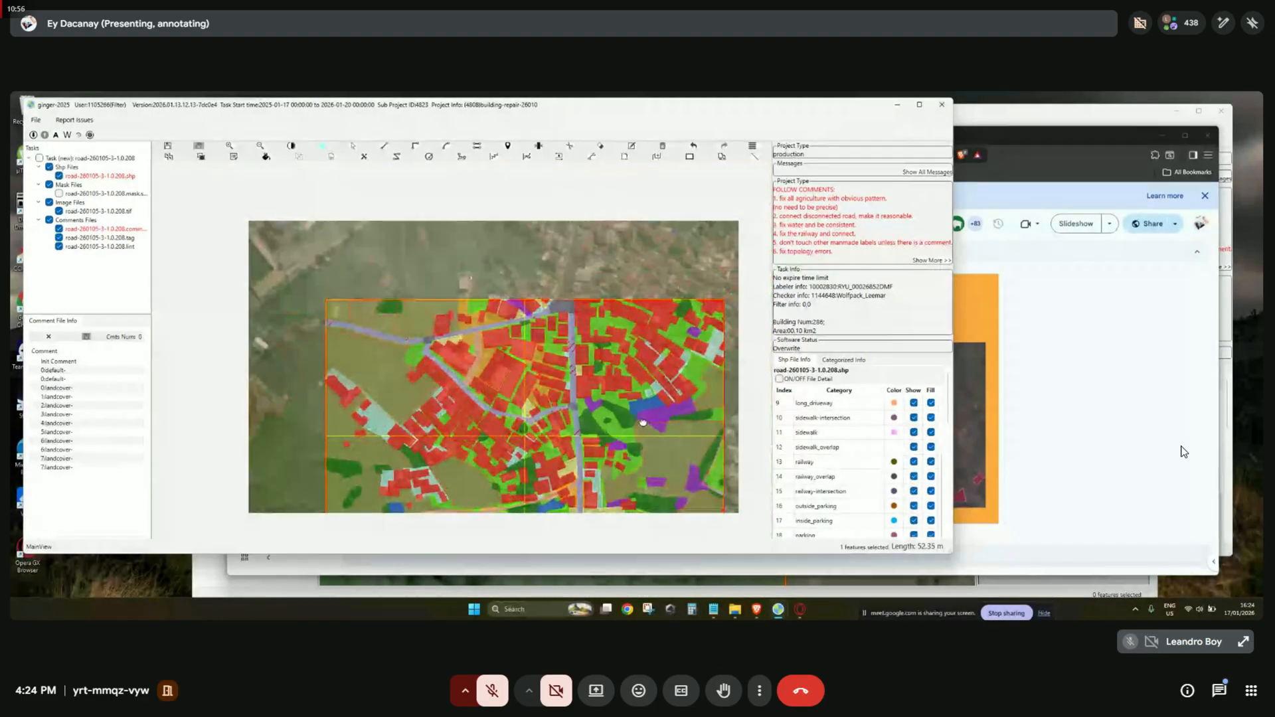
pyautogui.scroll(1, 607, 404)
pyautogui.moveTo(607, 402); pyautogui.dragTo(589, 291)
pyautogui.press('space')
pyautogui.press('space')
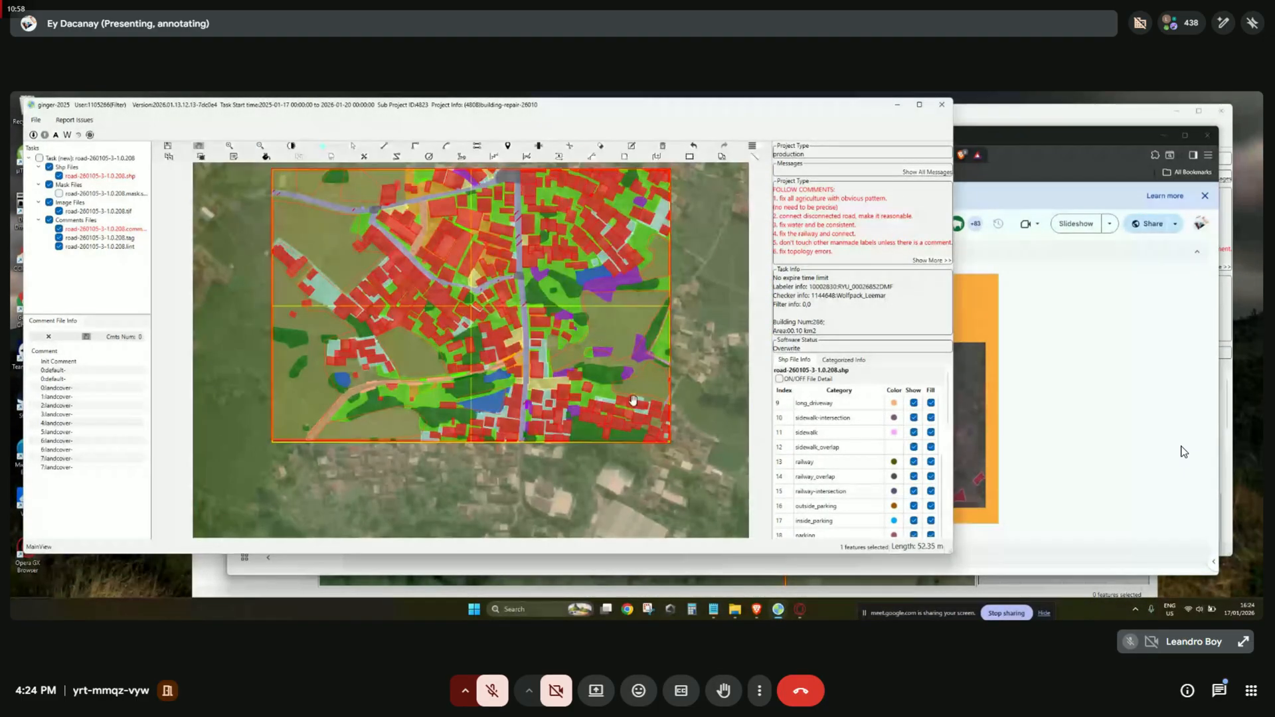
pyautogui.moveTo(599, 384); pyautogui.dragTo(616, 407)
pyautogui.press('space')
pyautogui.press('space')
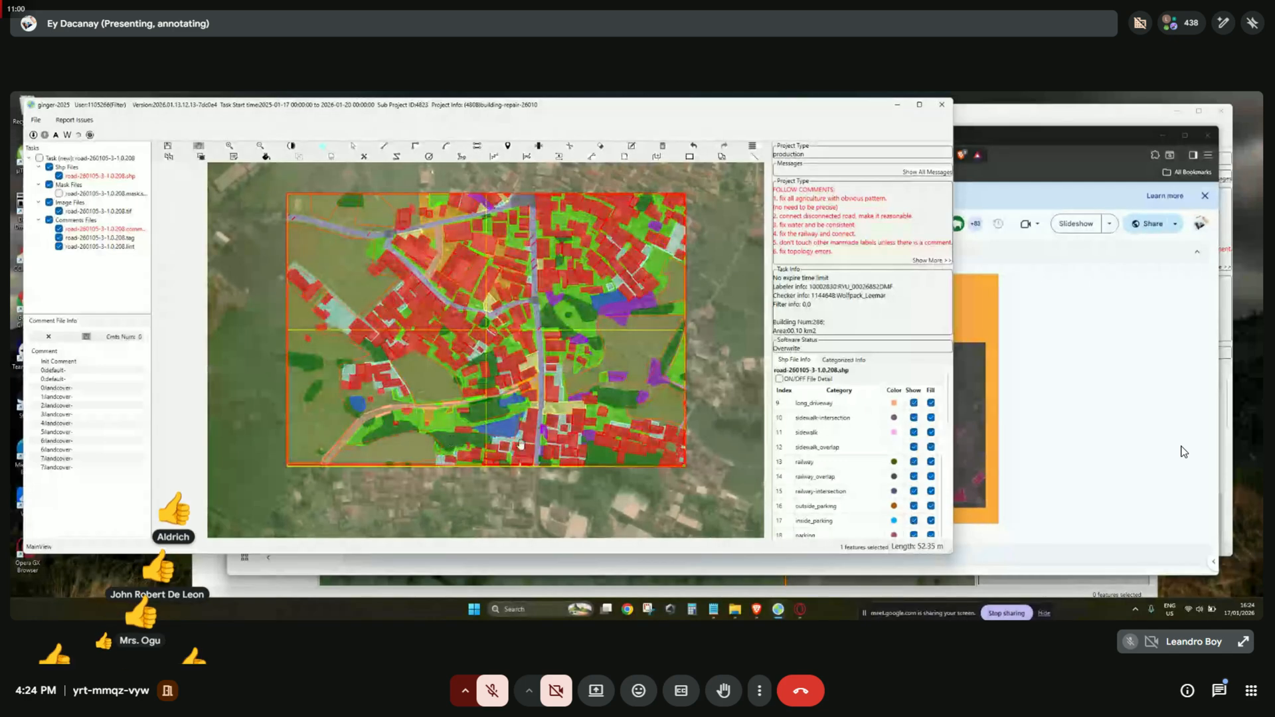
pyautogui.press('h')
pyautogui.scroll(2, 498, 437)
pyautogui.press('space')
pyautogui.press('space')
# Jump to the first landcover comment, step through the comments, and zoom out around the edited area.
pyautogui.click(105, 388)
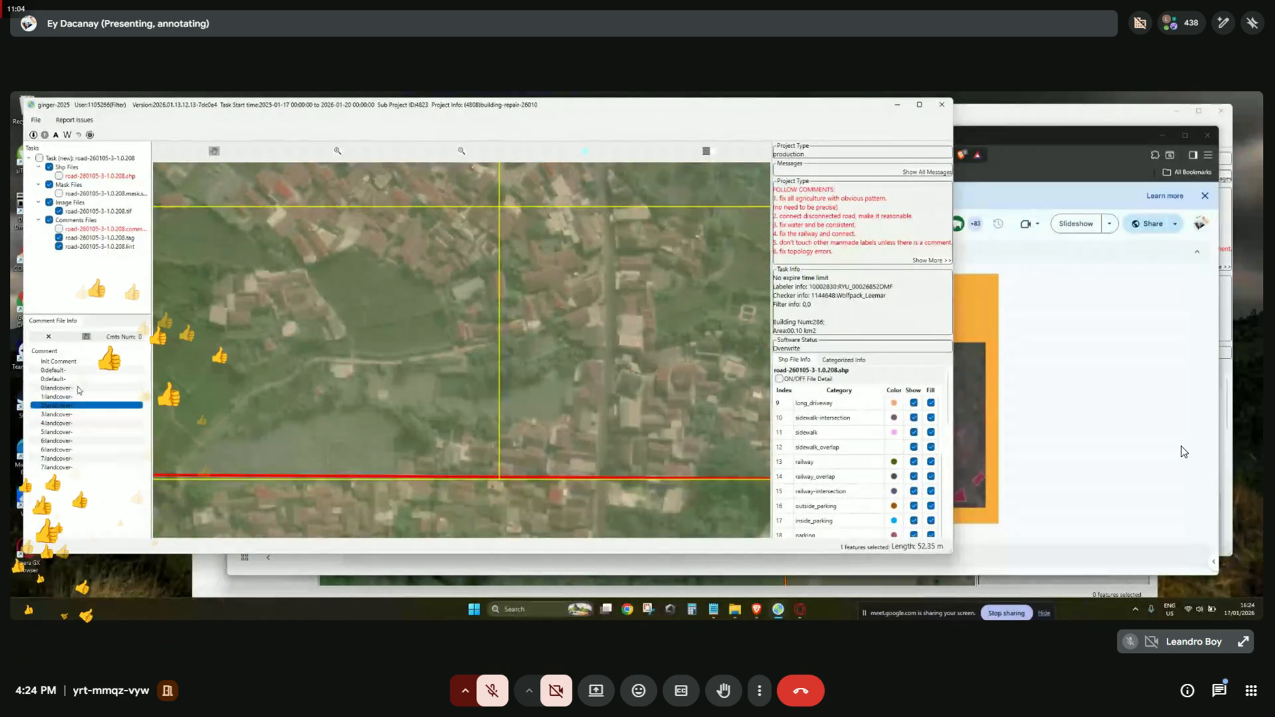
pyautogui.press('Down')
pyautogui.press('Down')
pyautogui.press('Down')
pyautogui.press('Down')
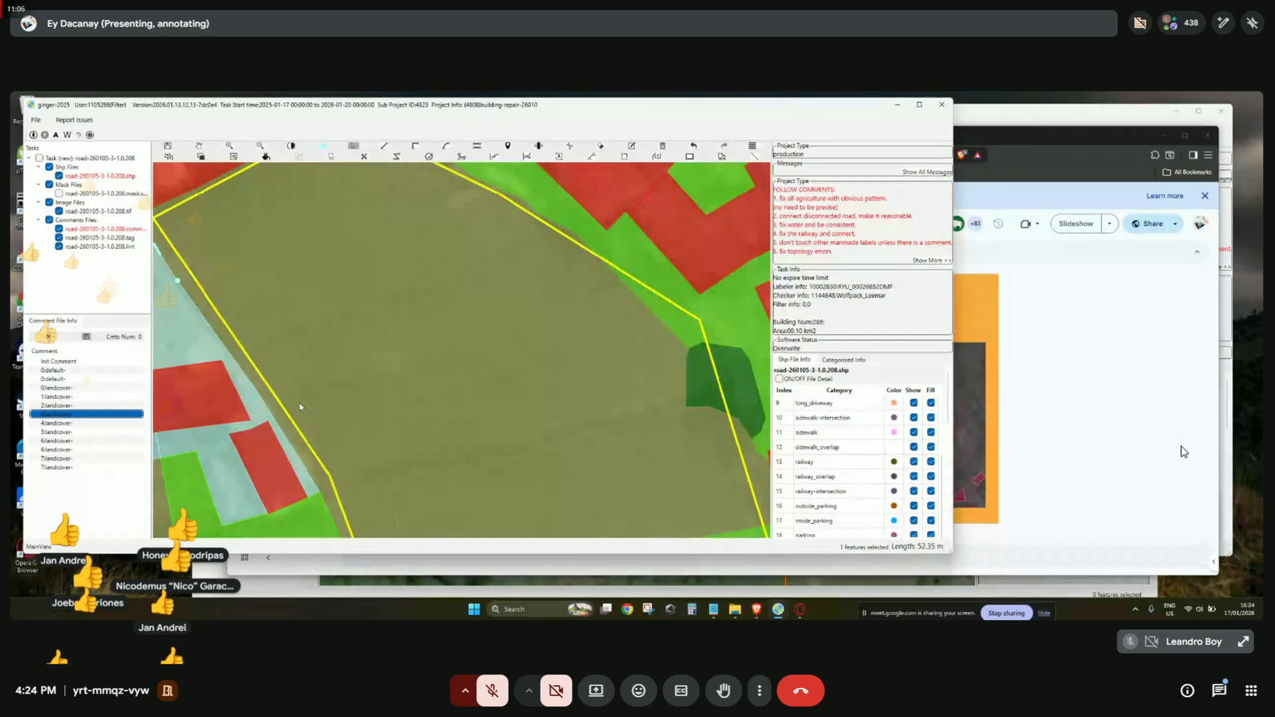
pyautogui.scroll(-2, 300, 407)
pyautogui.press('space')
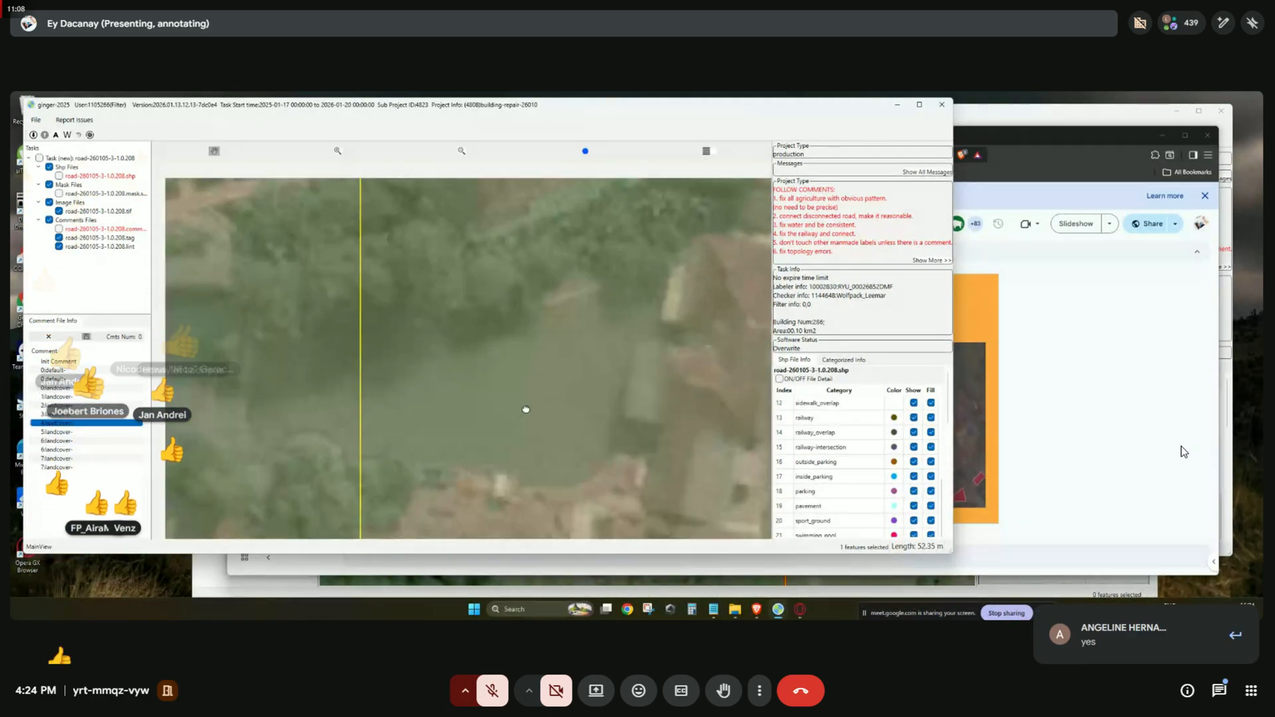
pyautogui.press('space')
# Reclassify the blue polygon inside the yellow outline as agriculture and compare it with bare imagery.
pyautogui.rightClick(509, 381)
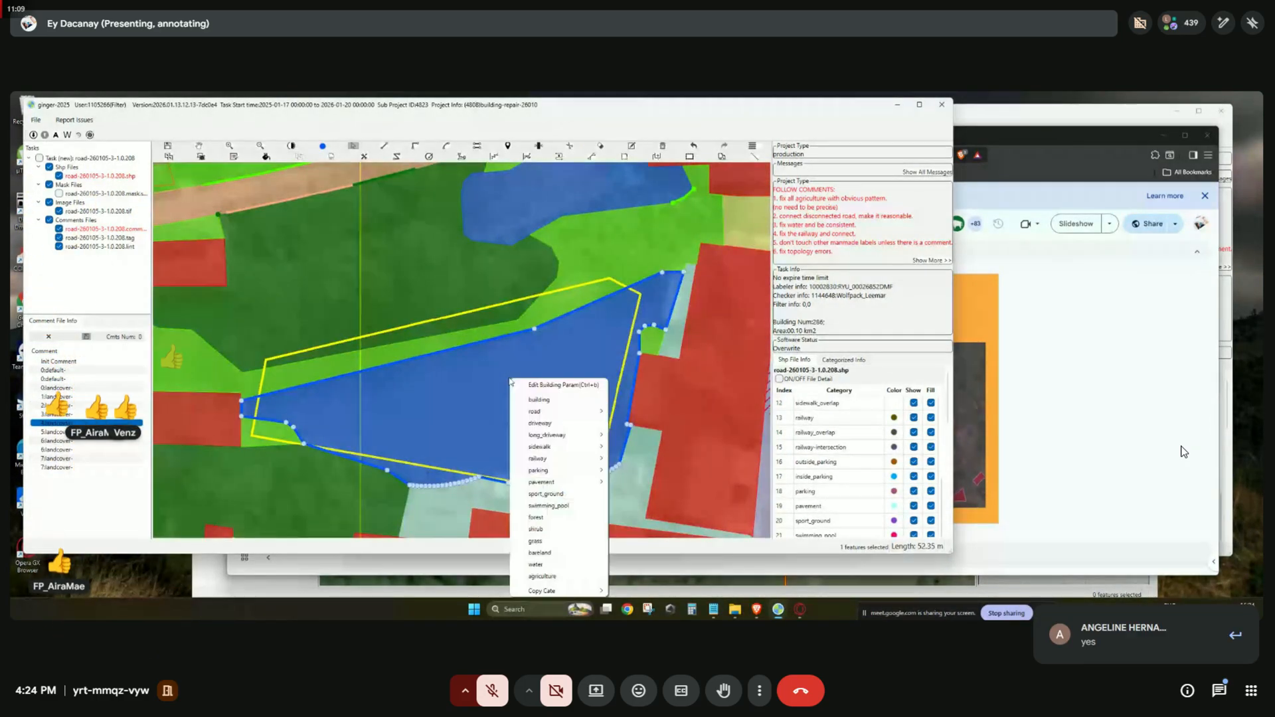
pyautogui.click(565, 577)
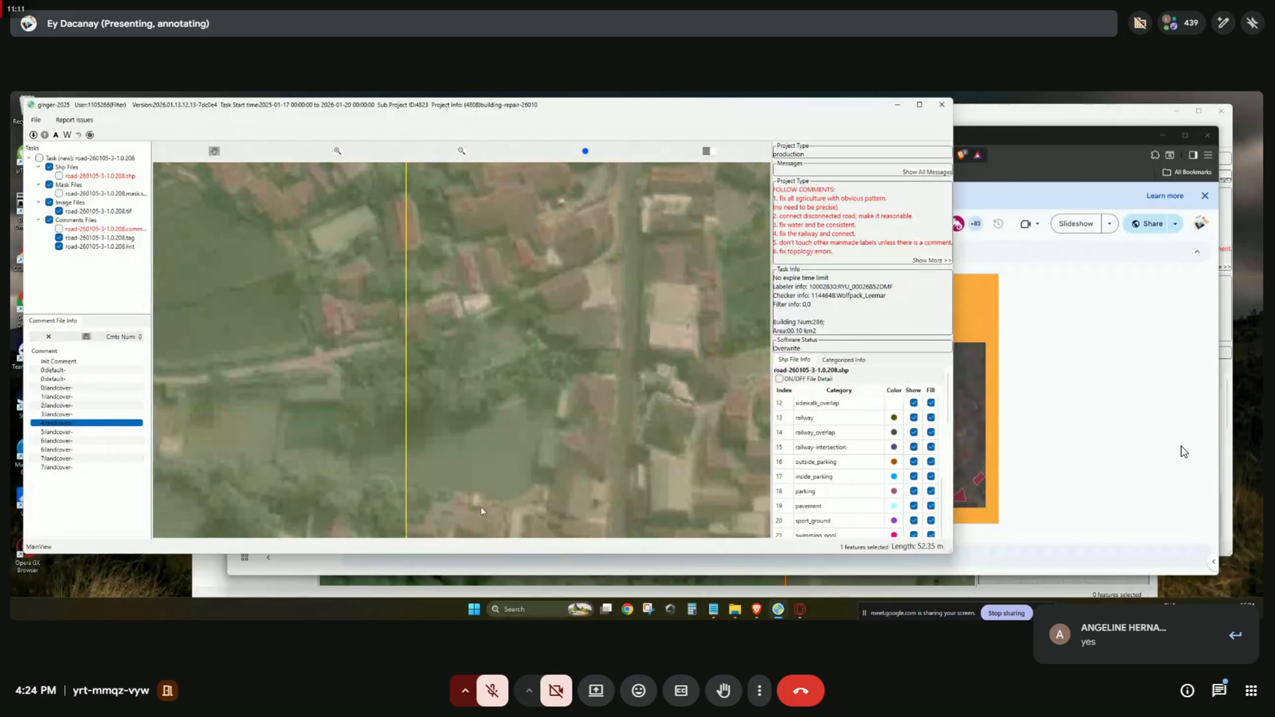
pyautogui.moveTo(485, 510); pyautogui.dragTo(510, 415)
pyautogui.press('space')
pyautogui.press('space')
pyautogui.press('space')
pyautogui.scroll(-2, 491, 415)
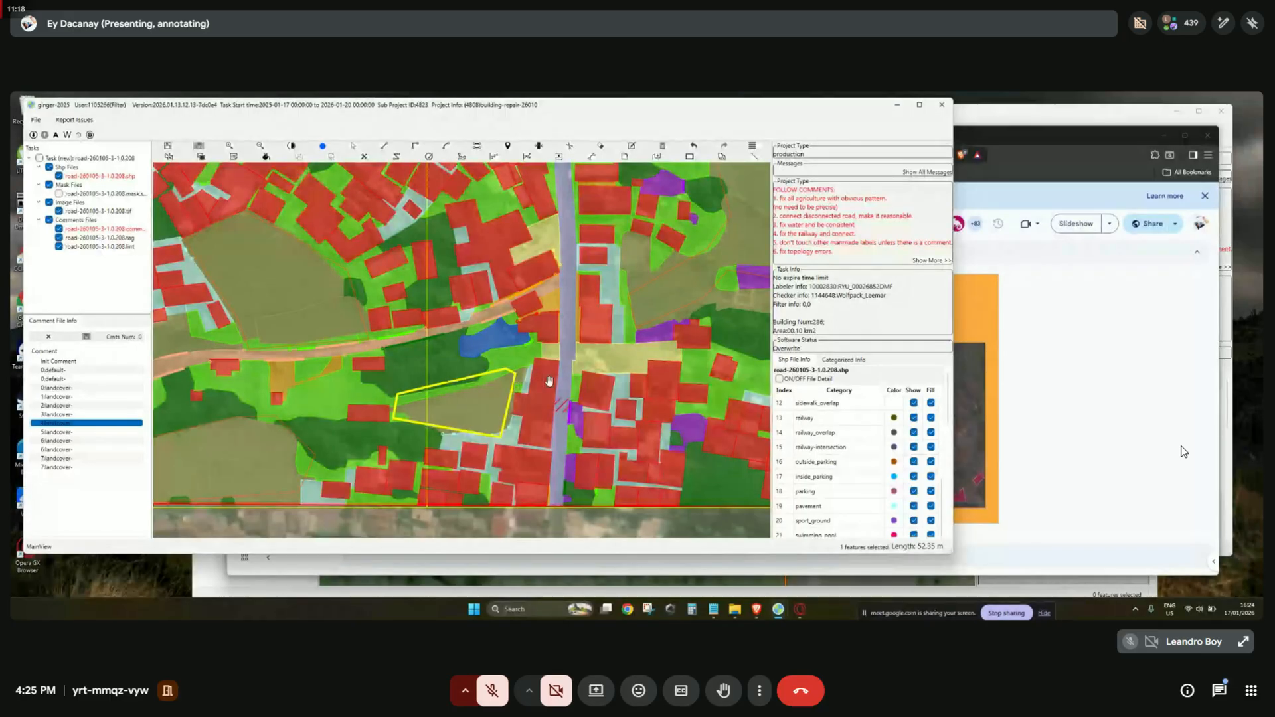
pyautogui.scroll(-1, 540, 397)
# Jump to comment 5 and step through the remaining comments, checking each area against the imagery.
pyautogui.click(81, 432)
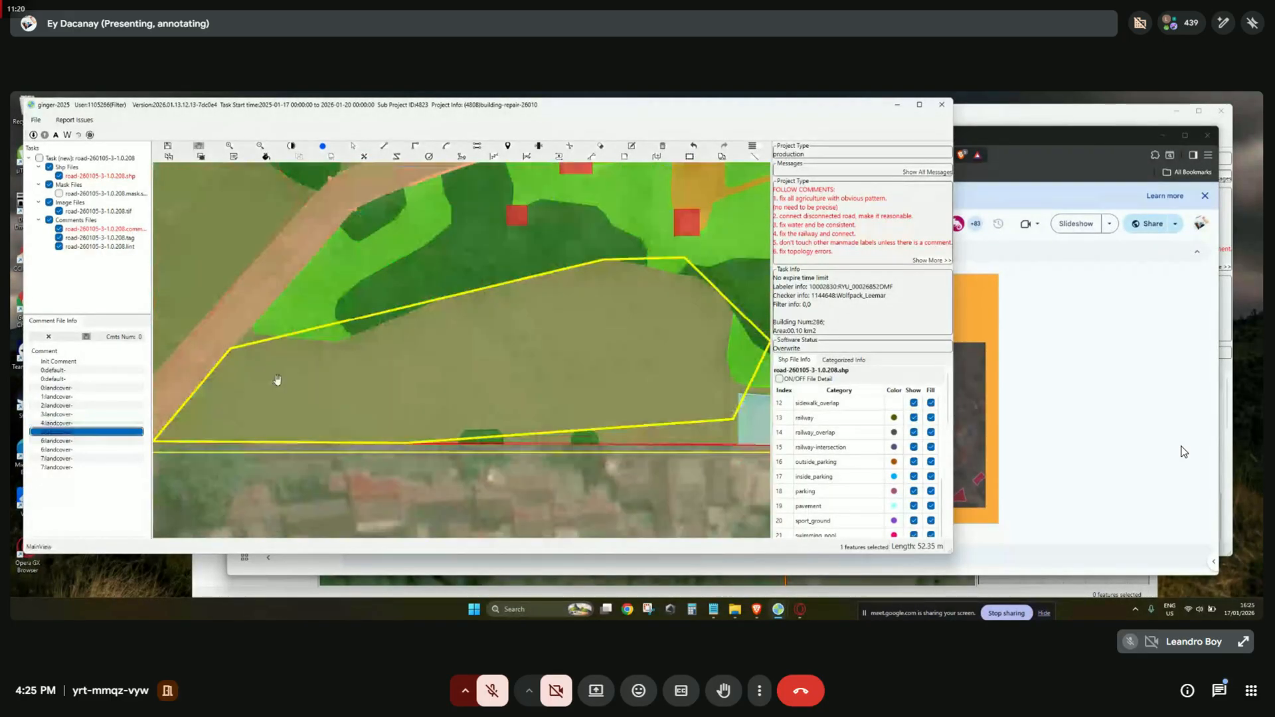
pyautogui.press('Down')
pyautogui.press('Down')
pyautogui.press('Down')
pyautogui.press('Down')
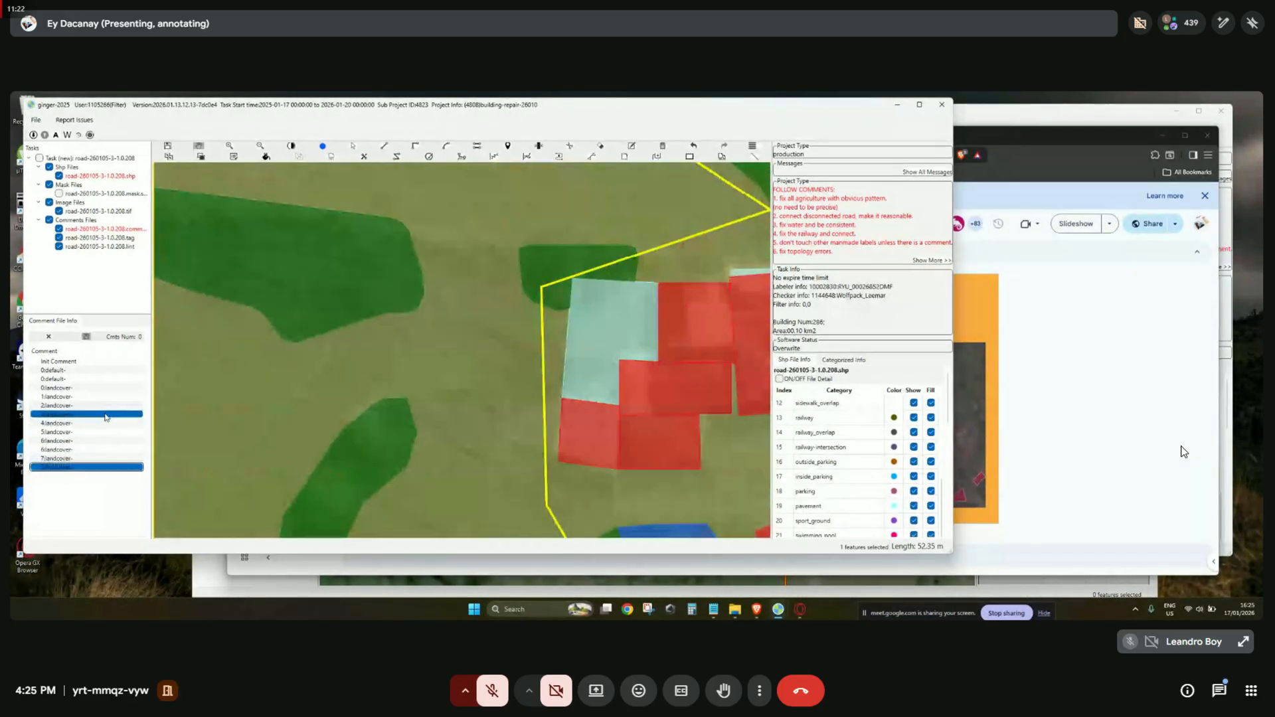
pyautogui.scroll(-4, 569, 389)
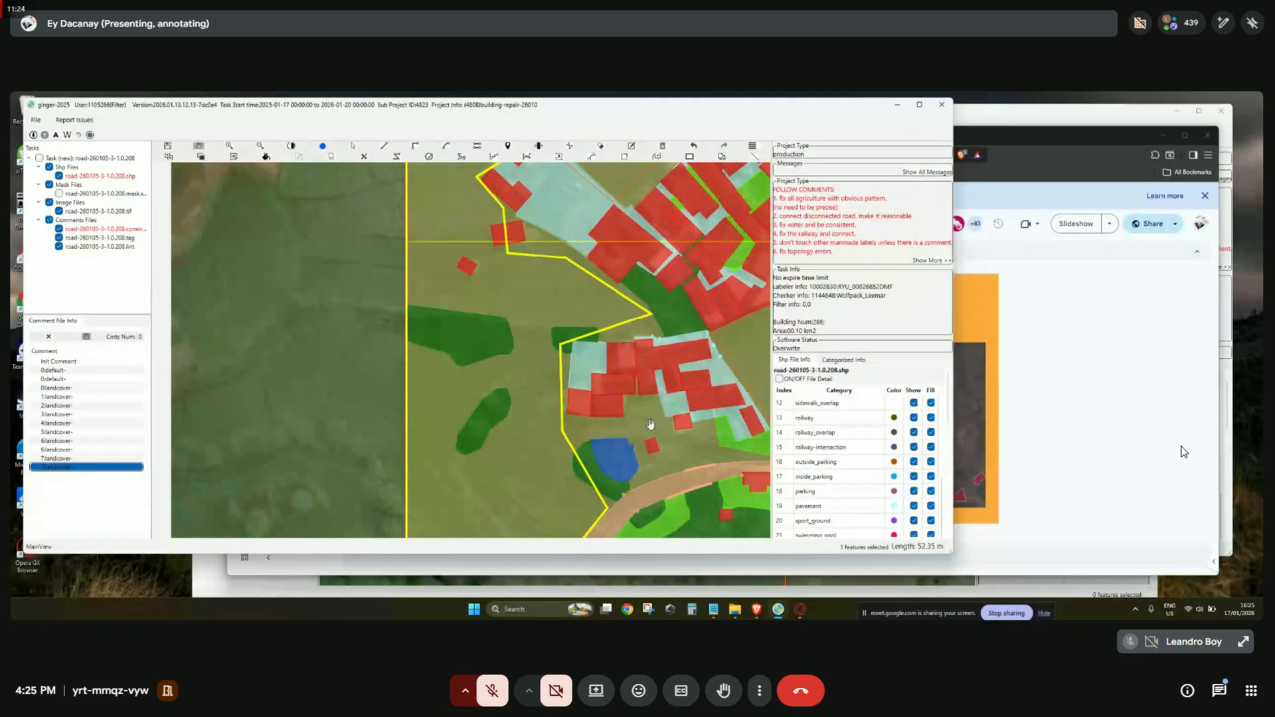
pyautogui.press('space')
pyautogui.press('space')
pyautogui.moveTo(692, 425); pyautogui.dragTo(541, 469)
pyautogui.scroll(-2, 533, 462)
pyautogui.press('space')
pyautogui.press('space')
pyautogui.moveTo(605, 427); pyautogui.dragTo(478, 462)
pyautogui.scroll(-1, 478, 461)
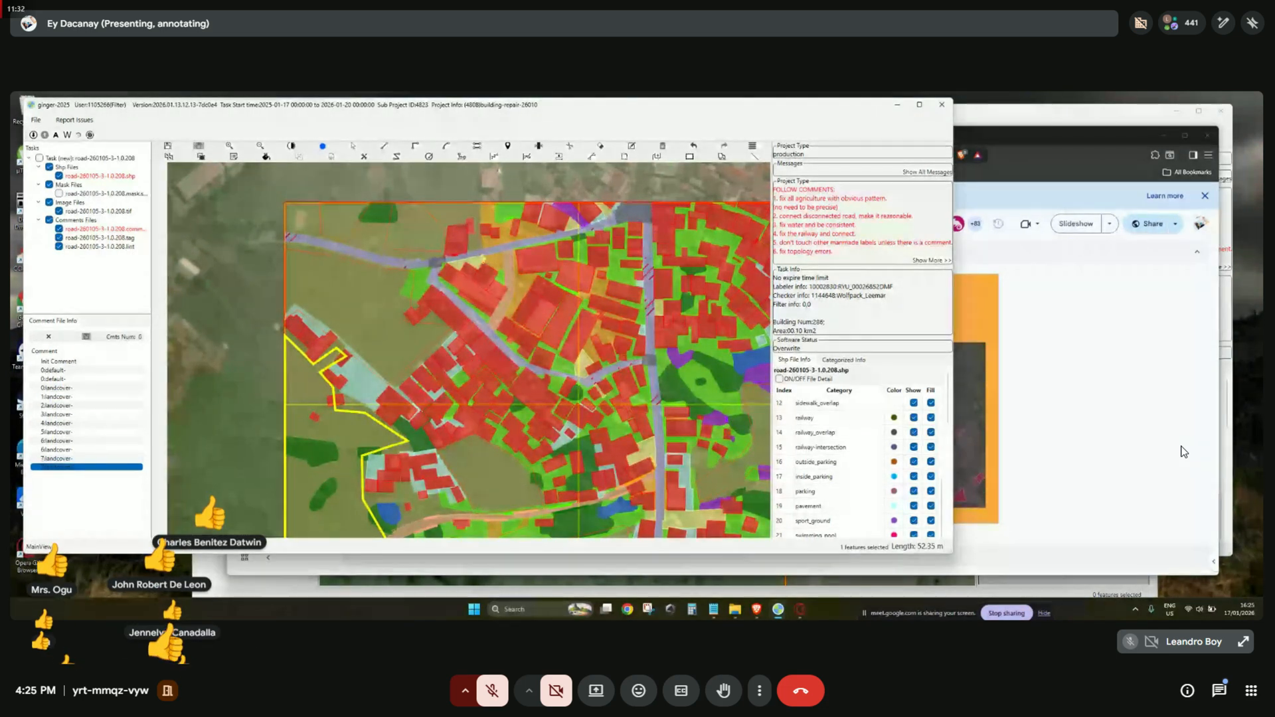
# Close the 1.0.208 task window.
pyautogui.click(897, 105)
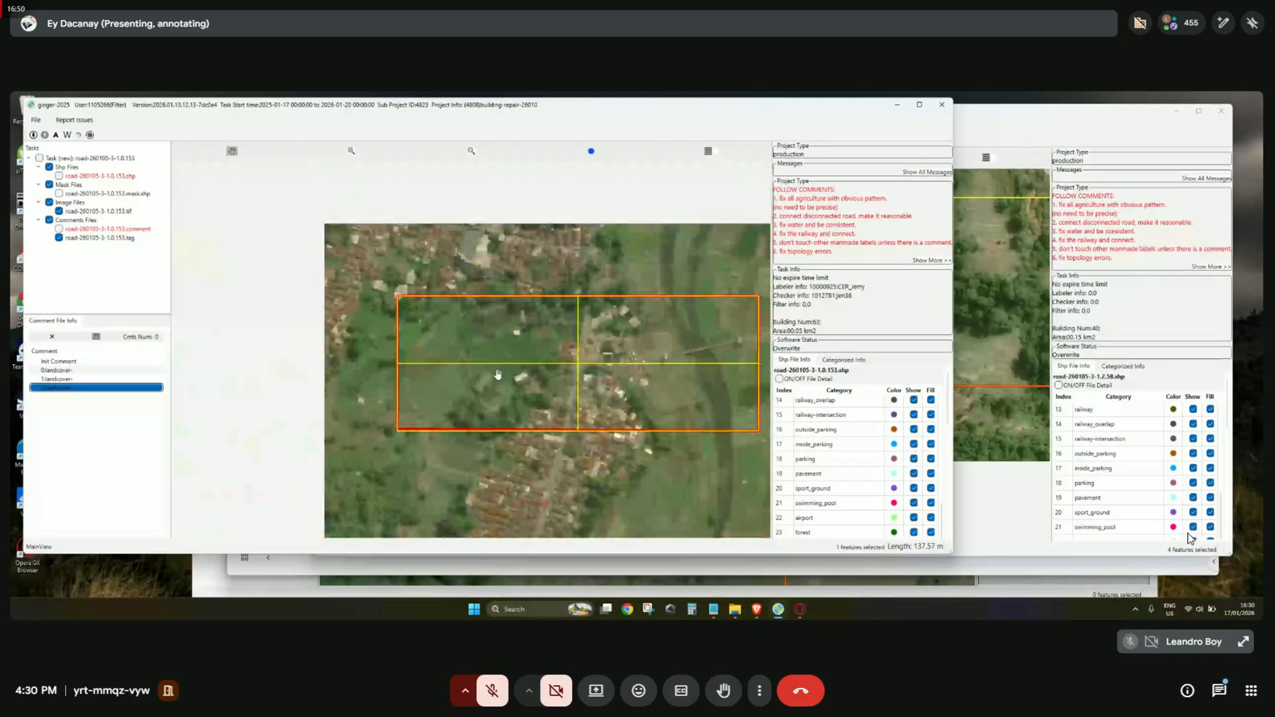
# Inspect the river crossing in task 1.0.153, toggling layers and switching fills to outlines and back.
pyautogui.moveTo(569, 419); pyautogui.dragTo(575, 421)
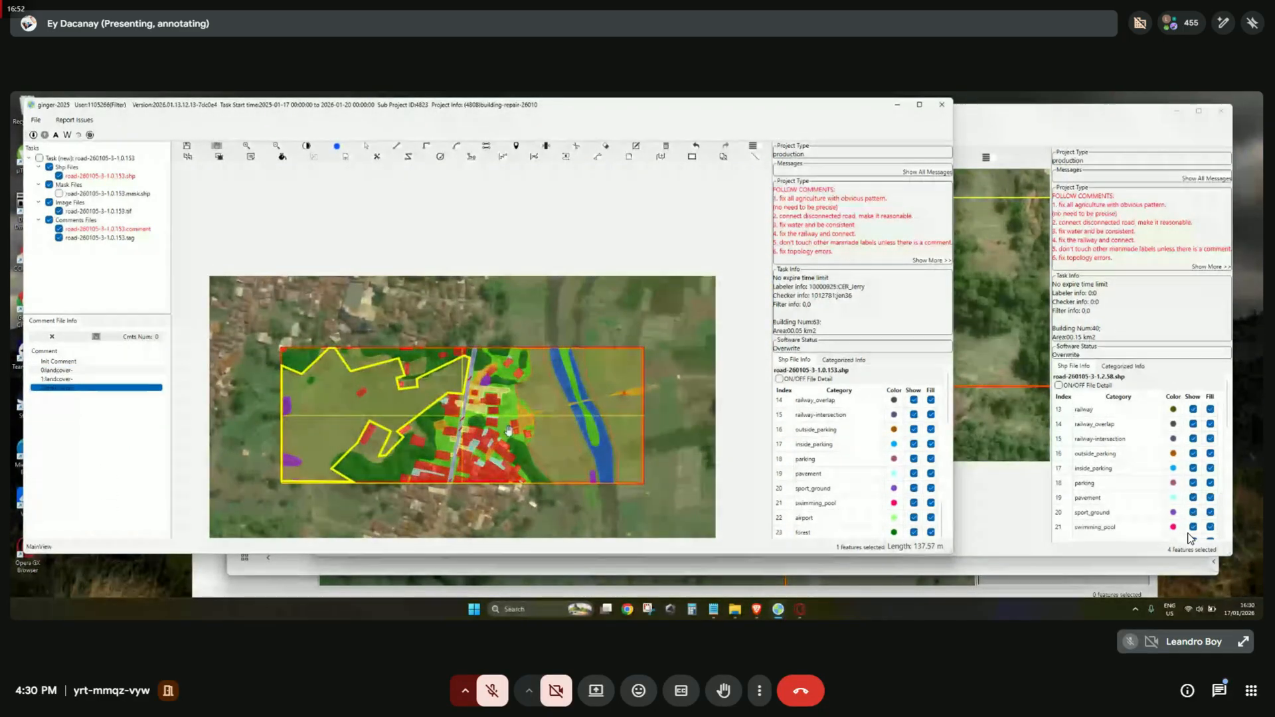
pyautogui.press('space')
pyautogui.scroll(4, 591, 426)
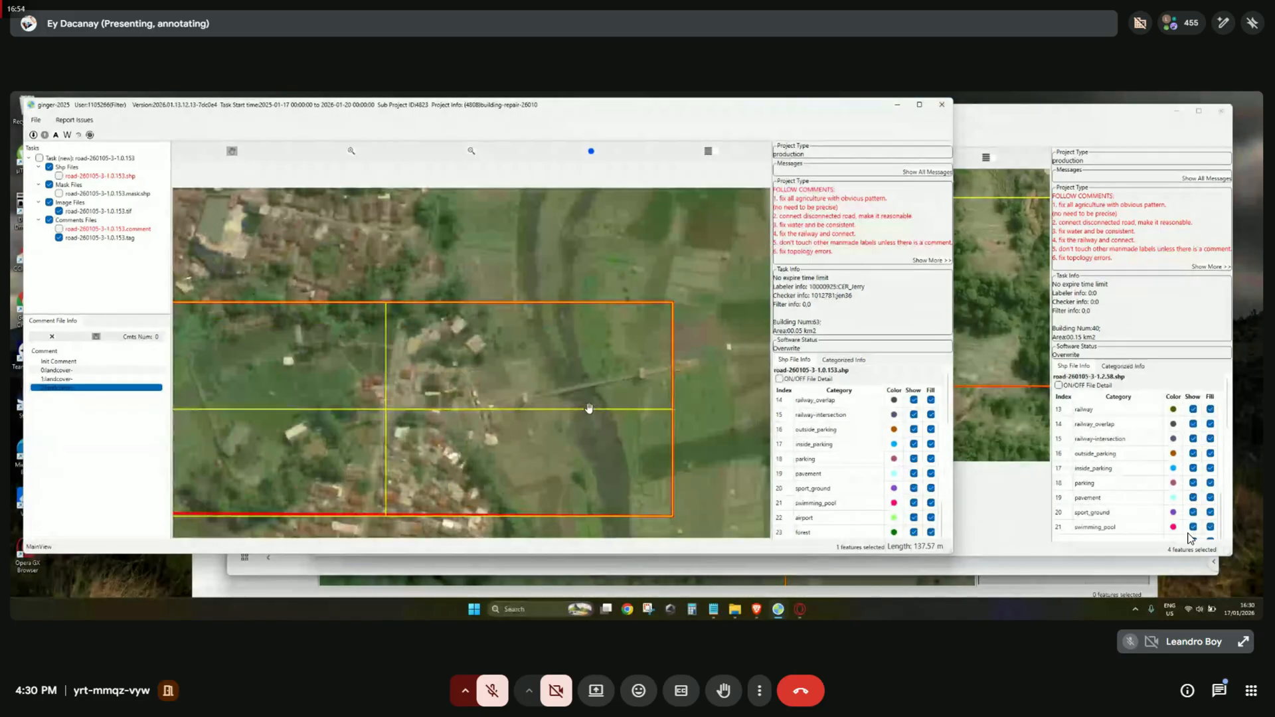
pyautogui.moveTo(601, 375); pyautogui.dragTo(615, 415)
pyautogui.press('space')
pyautogui.press('space')
pyautogui.press('space')
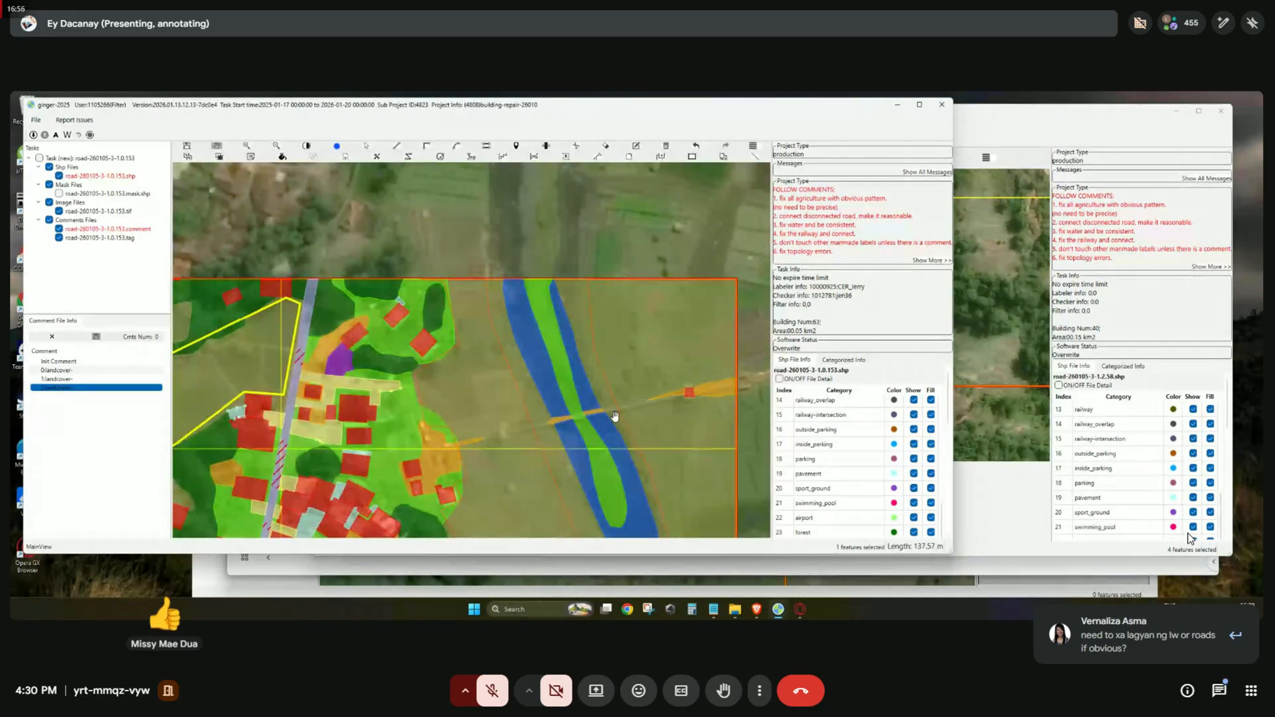
pyautogui.press('space')
pyautogui.press('space')
pyautogui.press('f')
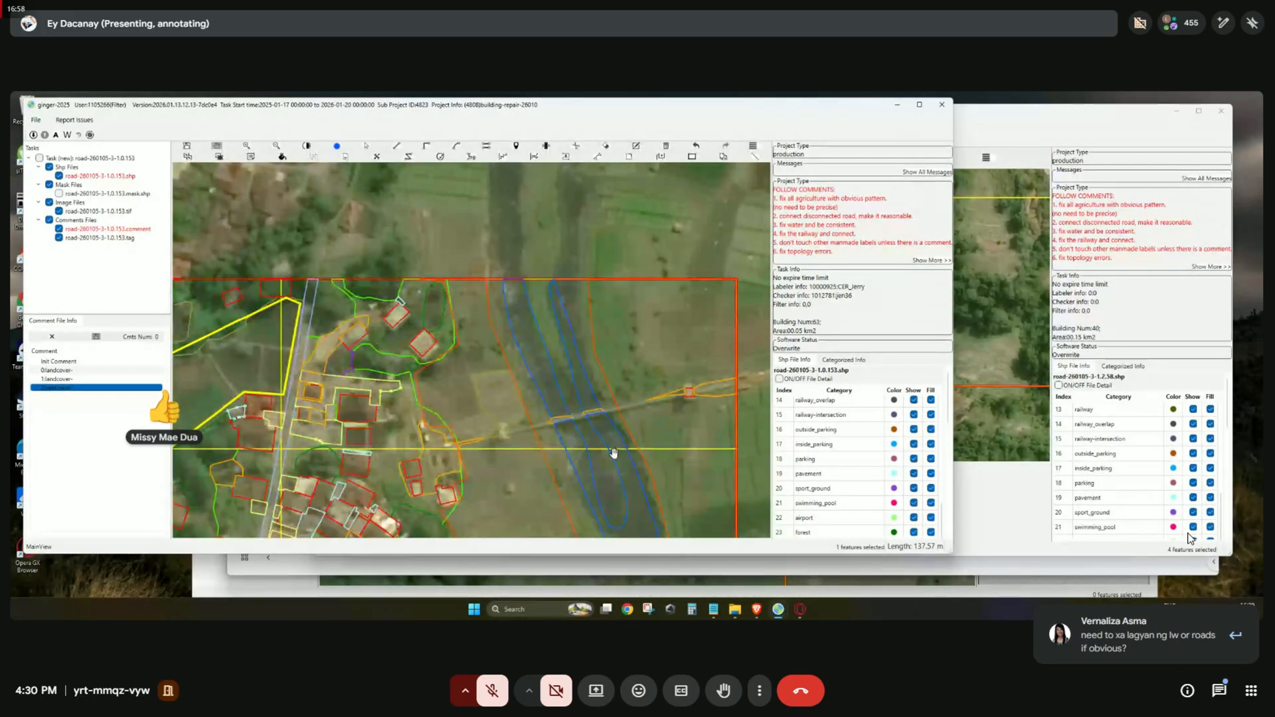
pyautogui.scroll(3, 577, 399)
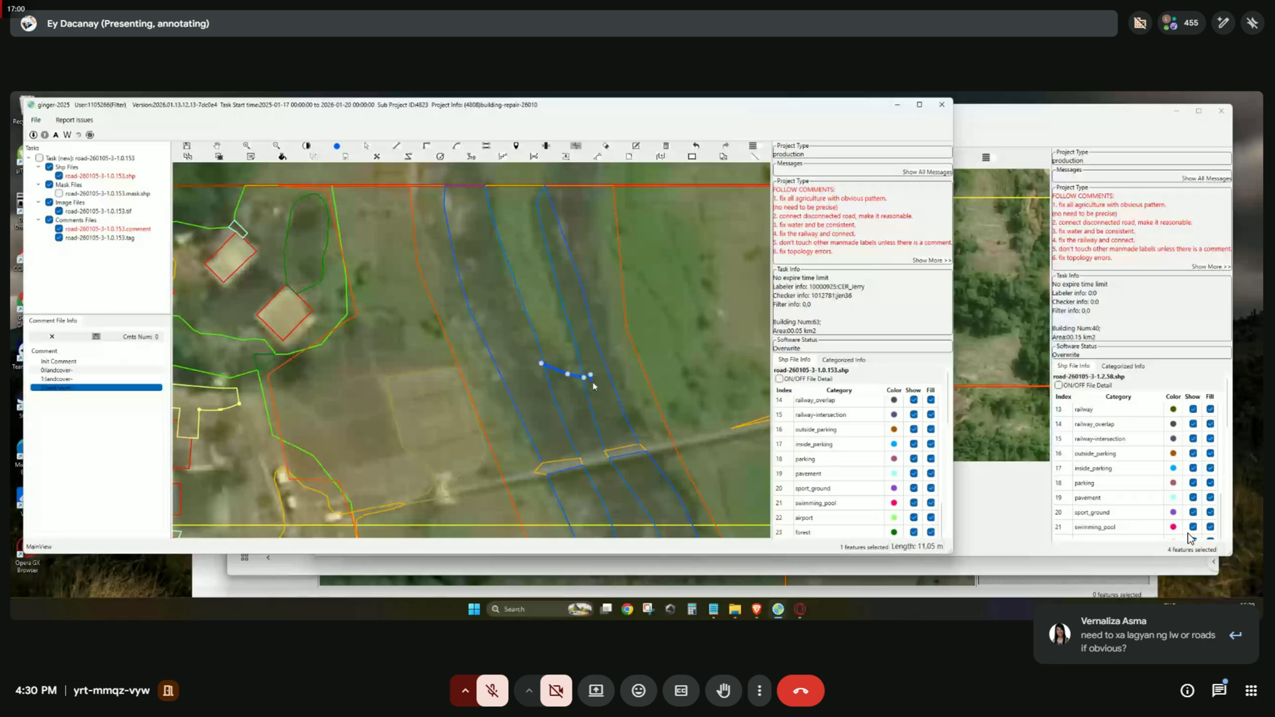
pyautogui.scroll(-6, 574, 428)
pyautogui.press('f')
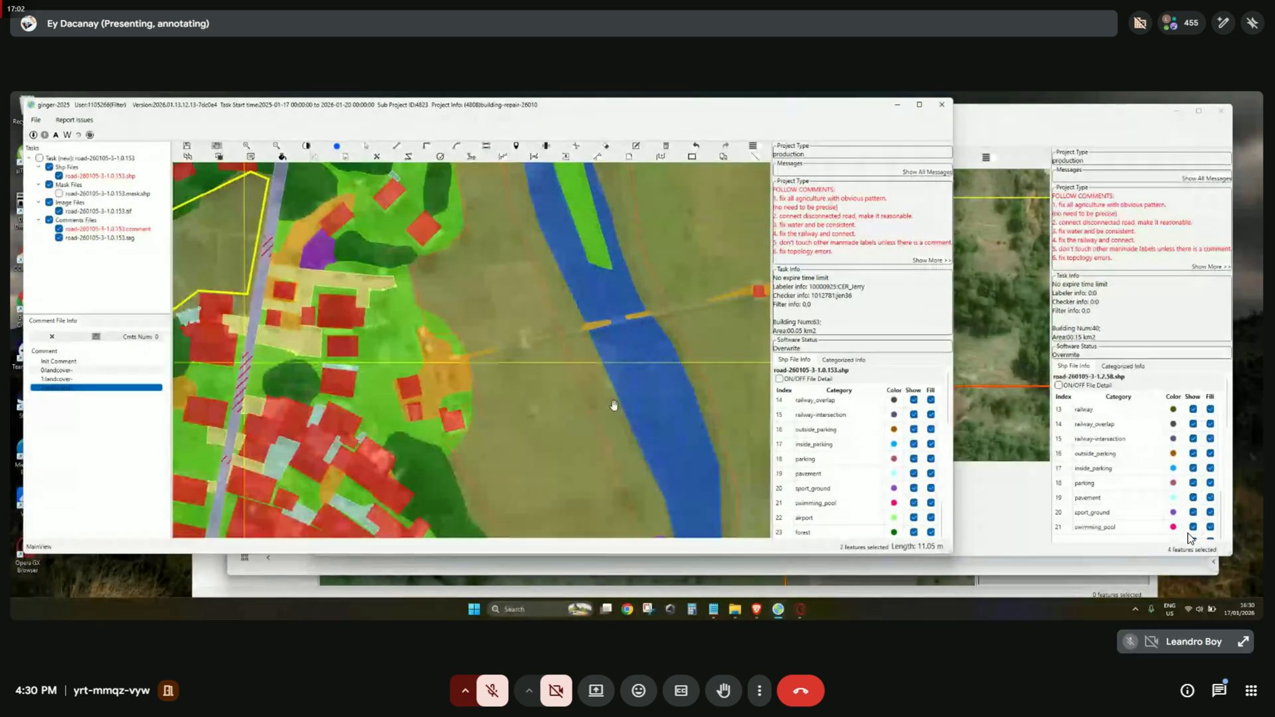
pyautogui.scroll(-2, 607, 406)
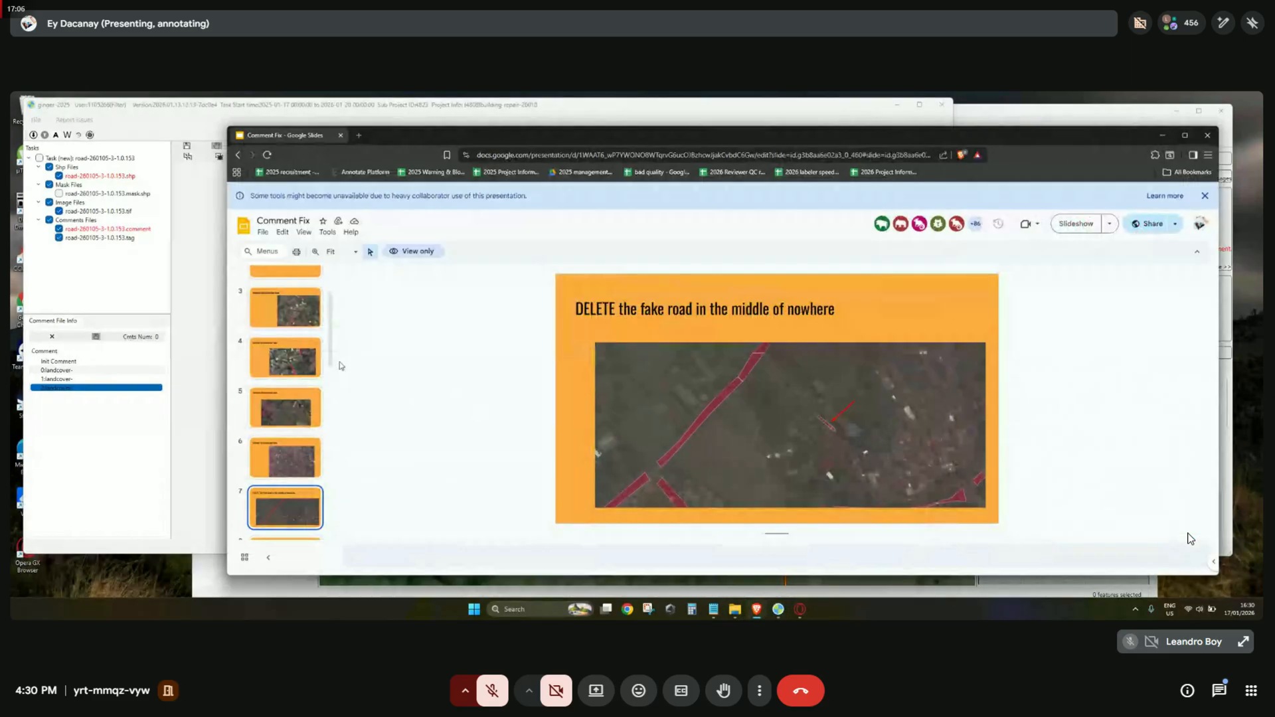
# Open slide 17 and view it with the slides window maximized at 200% zoom.
pyautogui.scroll(-9, 286, 432)
pyautogui.click(290, 419)
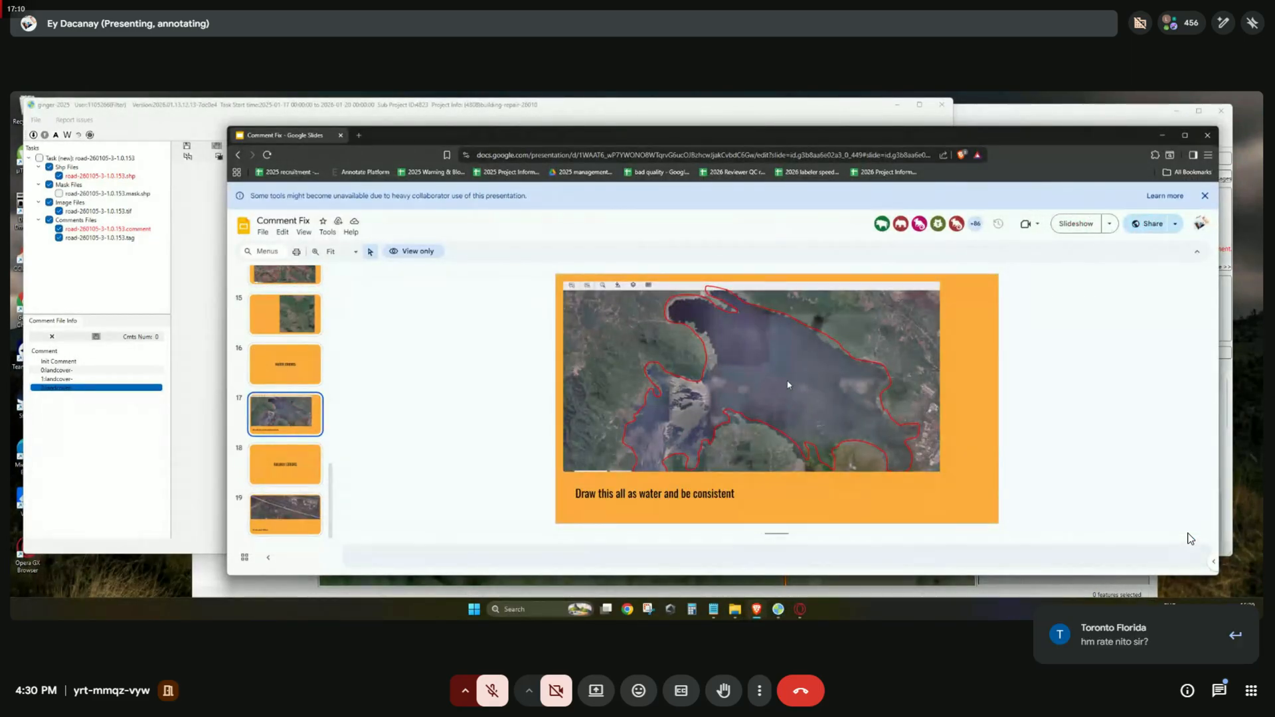
pyautogui.doubleClick(997, 133)
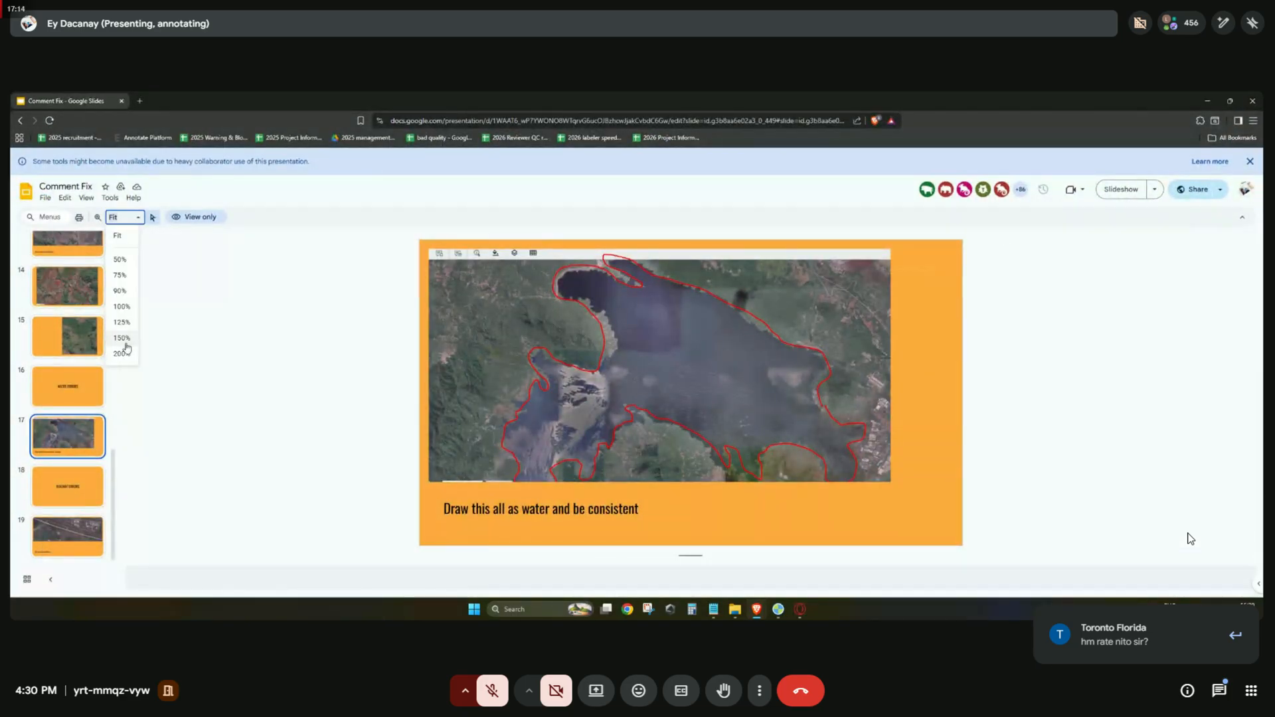
pyautogui.click(125, 340)
pyautogui.click(122, 353)
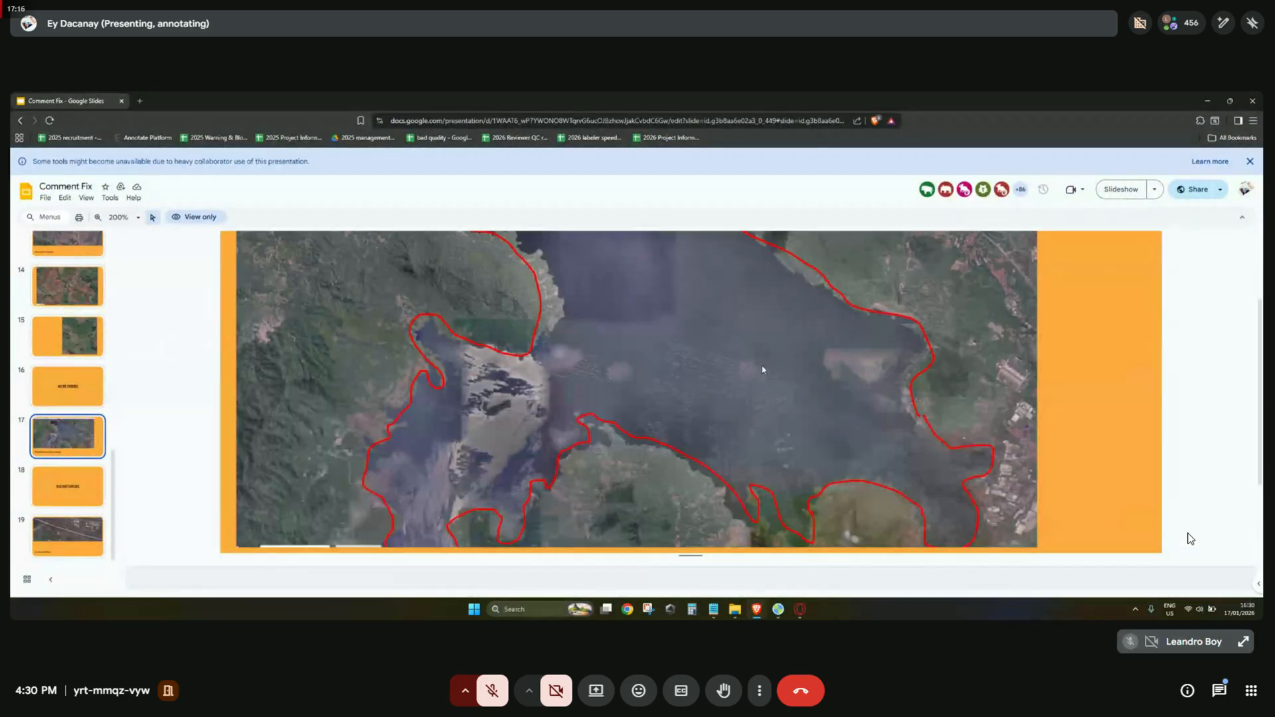
# Read slide 17's water note, then restore the slides window to reveal the annotation tool.
pyautogui.scroll(-2, 722, 407)
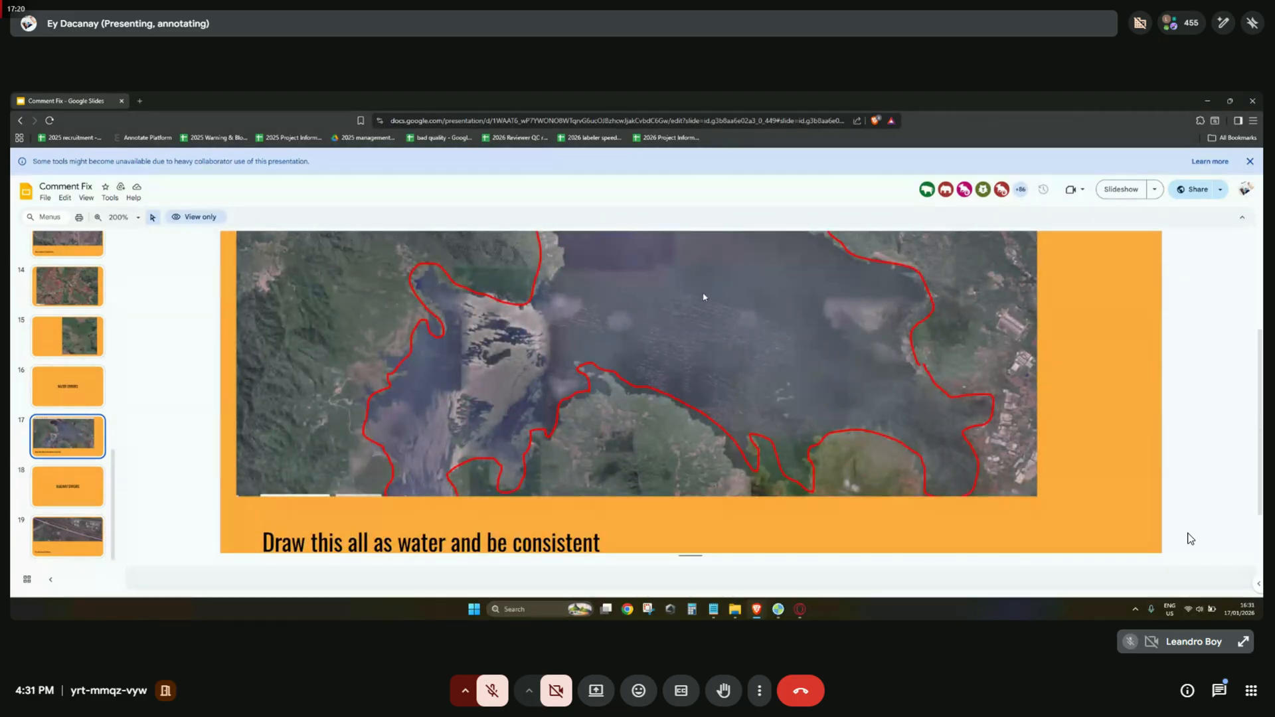
pyautogui.scroll(3, 704, 297)
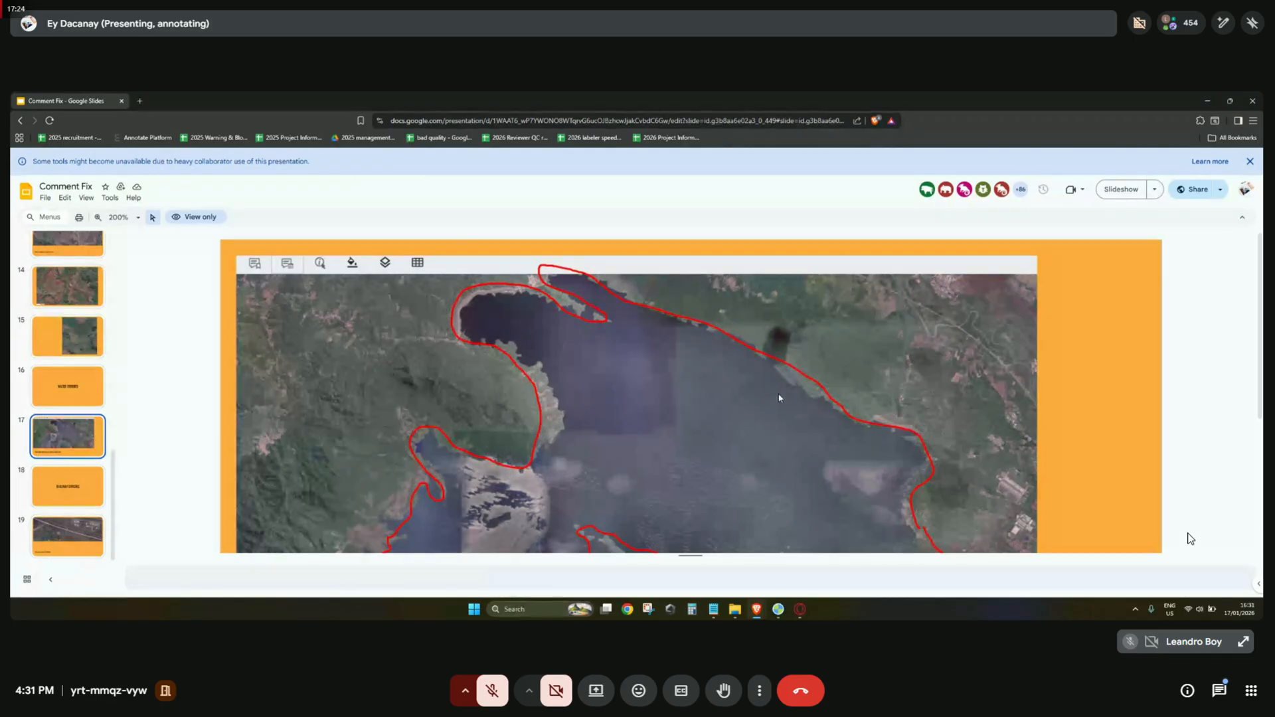
pyautogui.scroll(-3, 876, 455)
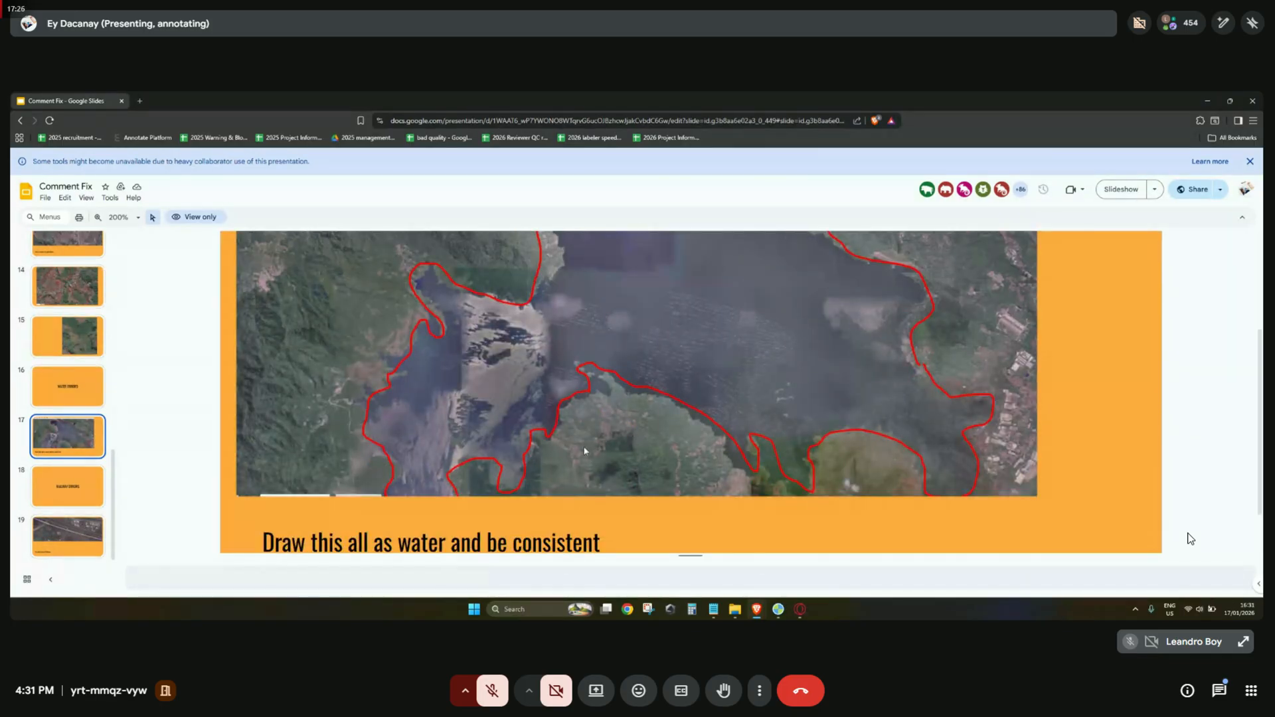
pyautogui.scroll(3, 407, 425)
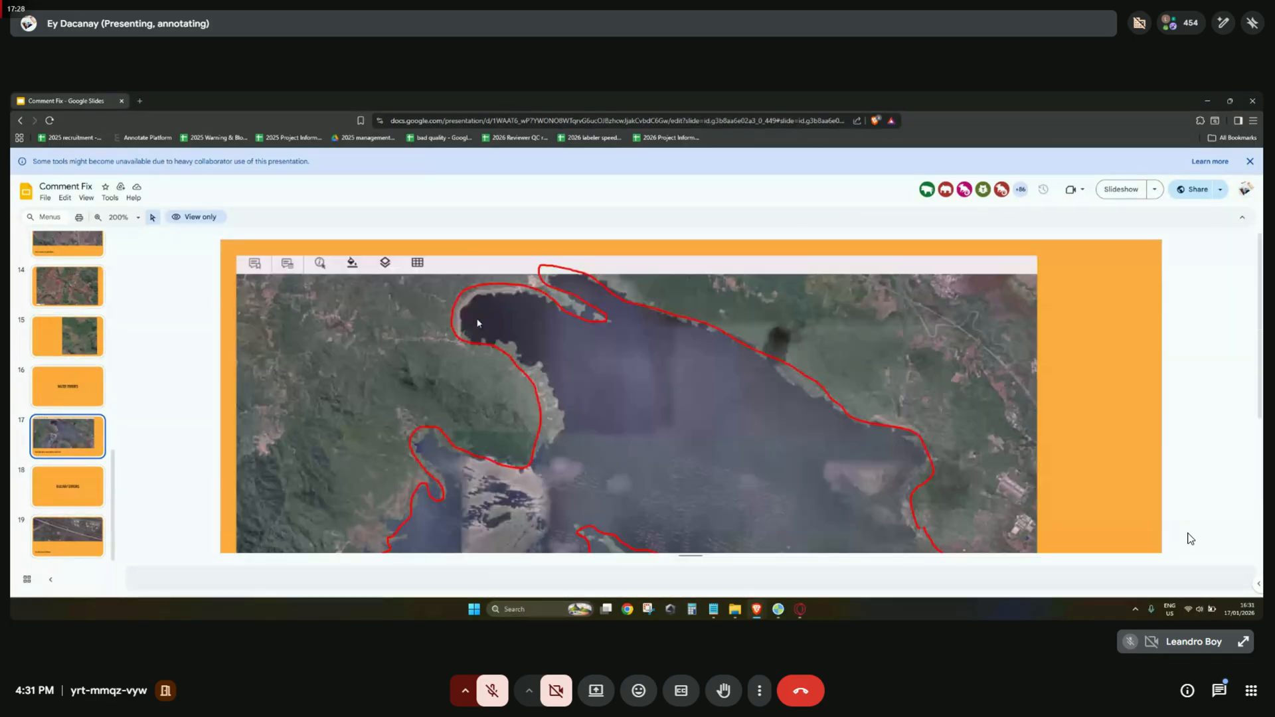
pyautogui.scroll(-3, 823, 452)
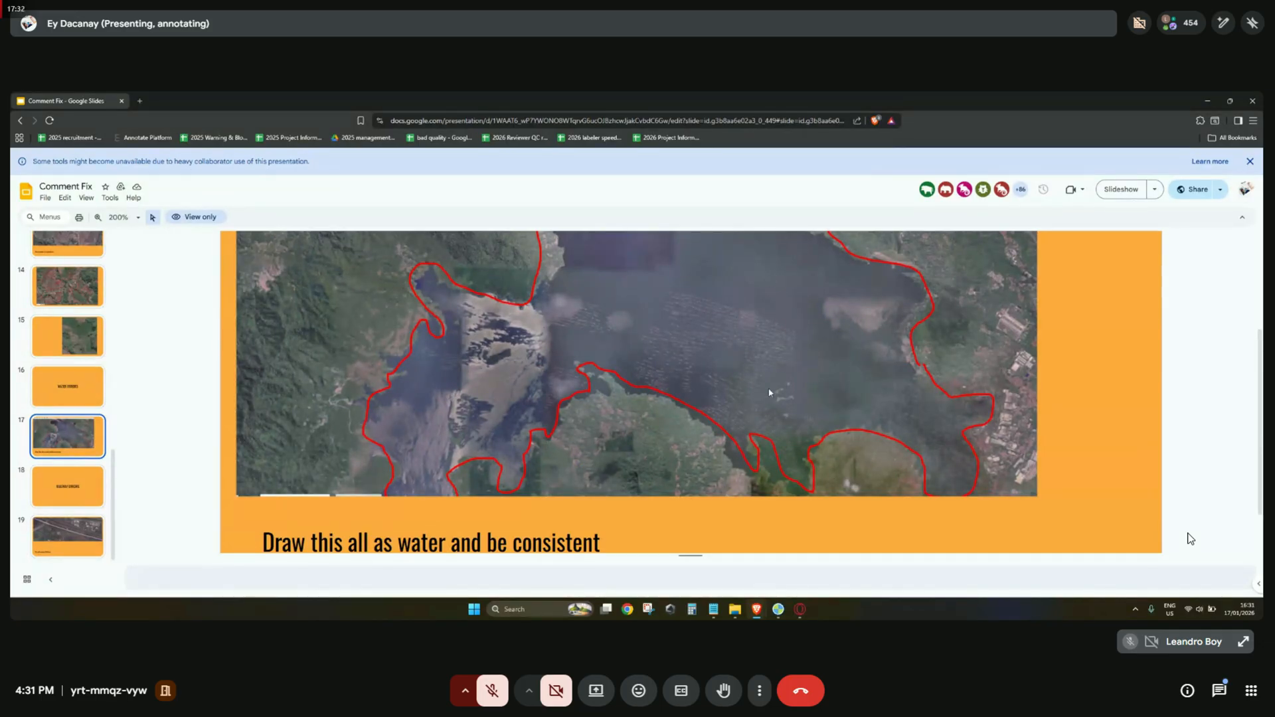
pyautogui.scroll(3, 733, 348)
pyautogui.scroll(-3, 585, 303)
pyautogui.click(1229, 101)
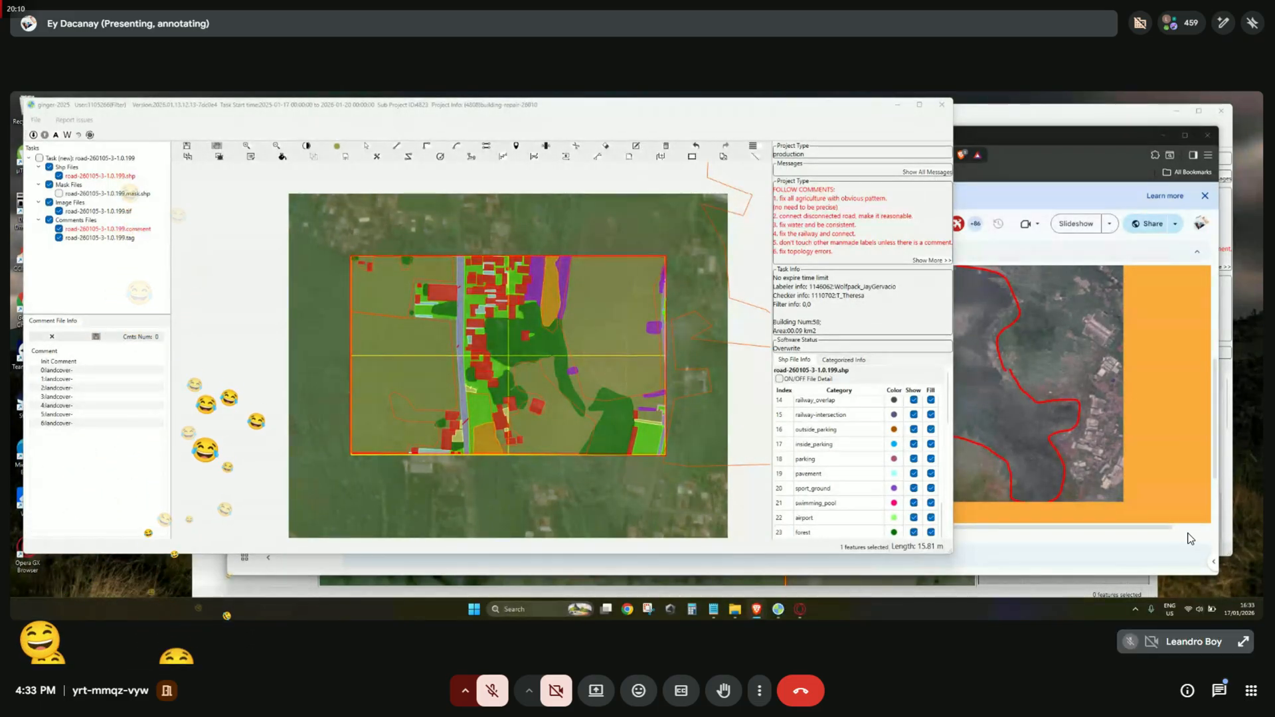
pyautogui.scroll(1, 591, 307)
pyautogui.moveTo(591, 308); pyautogui.dragTo(611, 370)
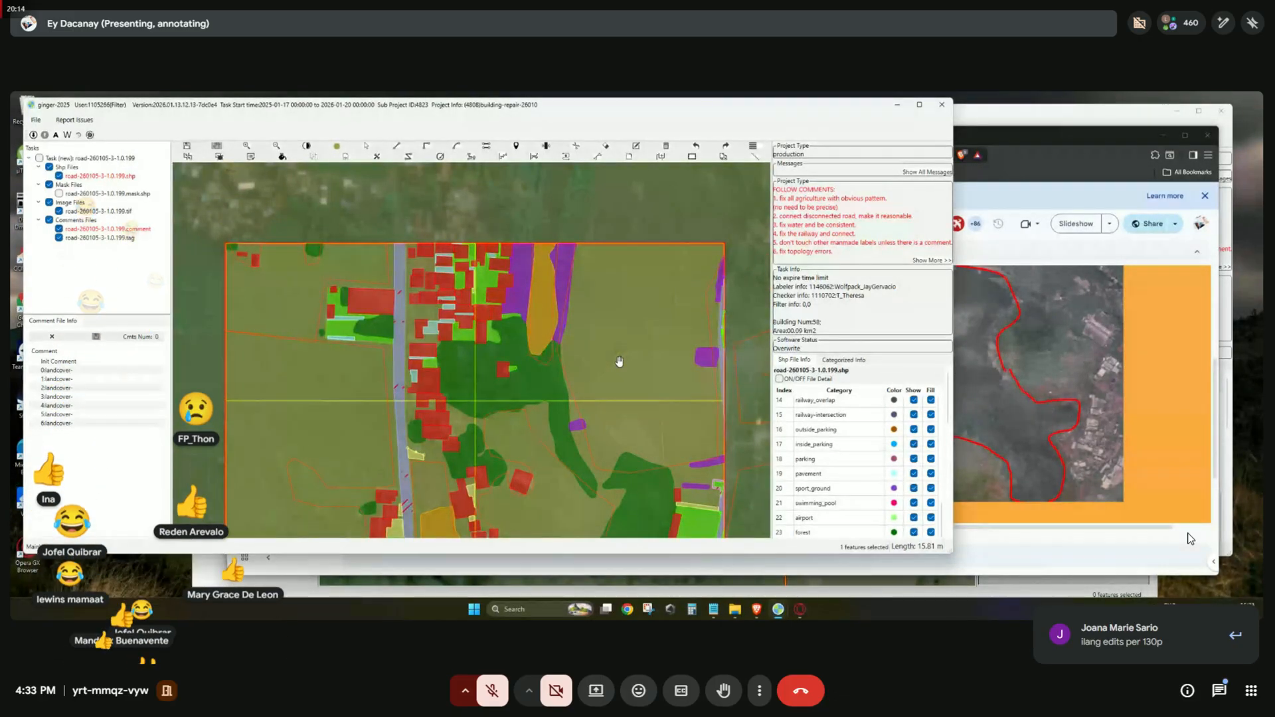
pyautogui.press('c')
pyautogui.press('s')
pyautogui.moveTo(664, 395); pyautogui.dragTo(559, 378)
pyautogui.scroll(2, 580, 422)
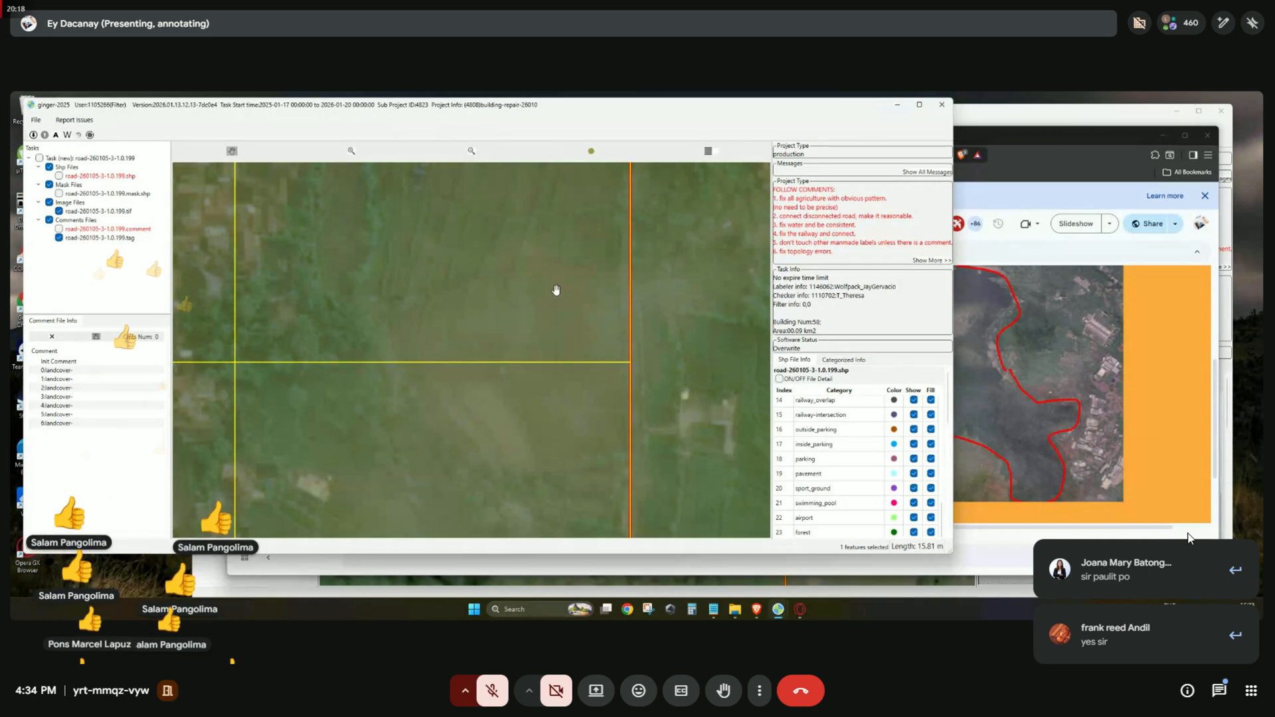
pyautogui.press('space')
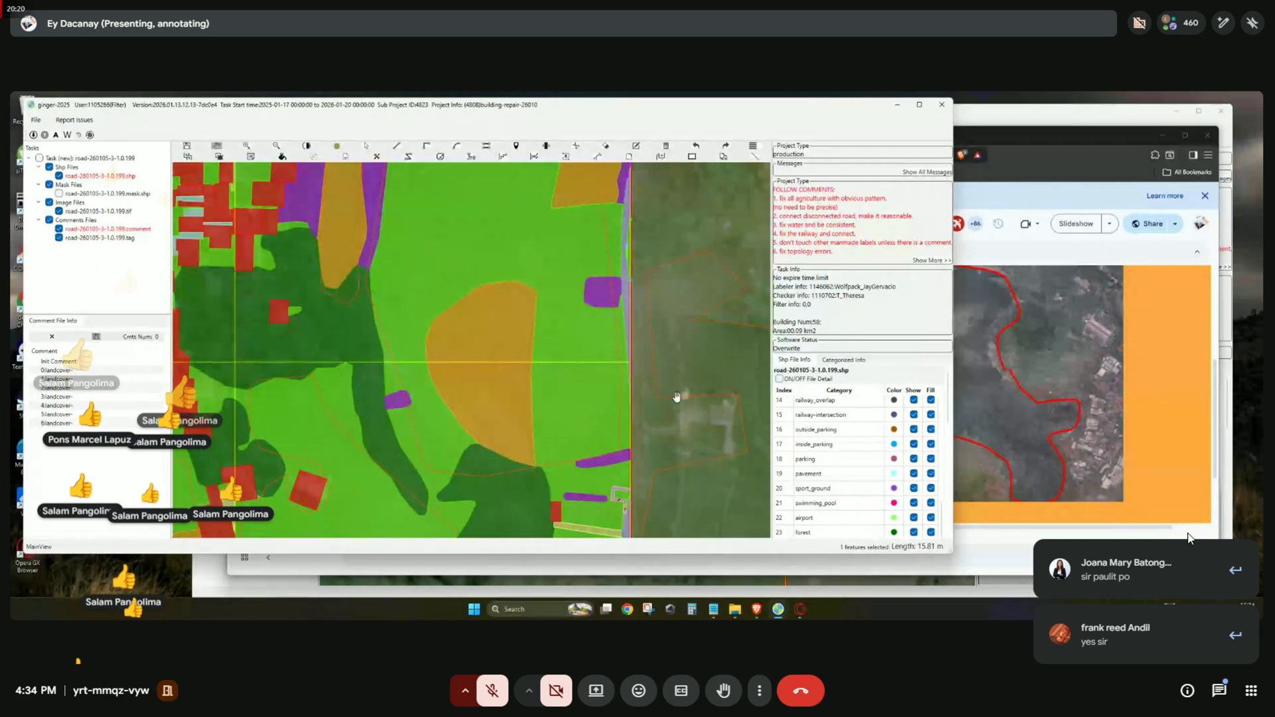
pyautogui.press('space')
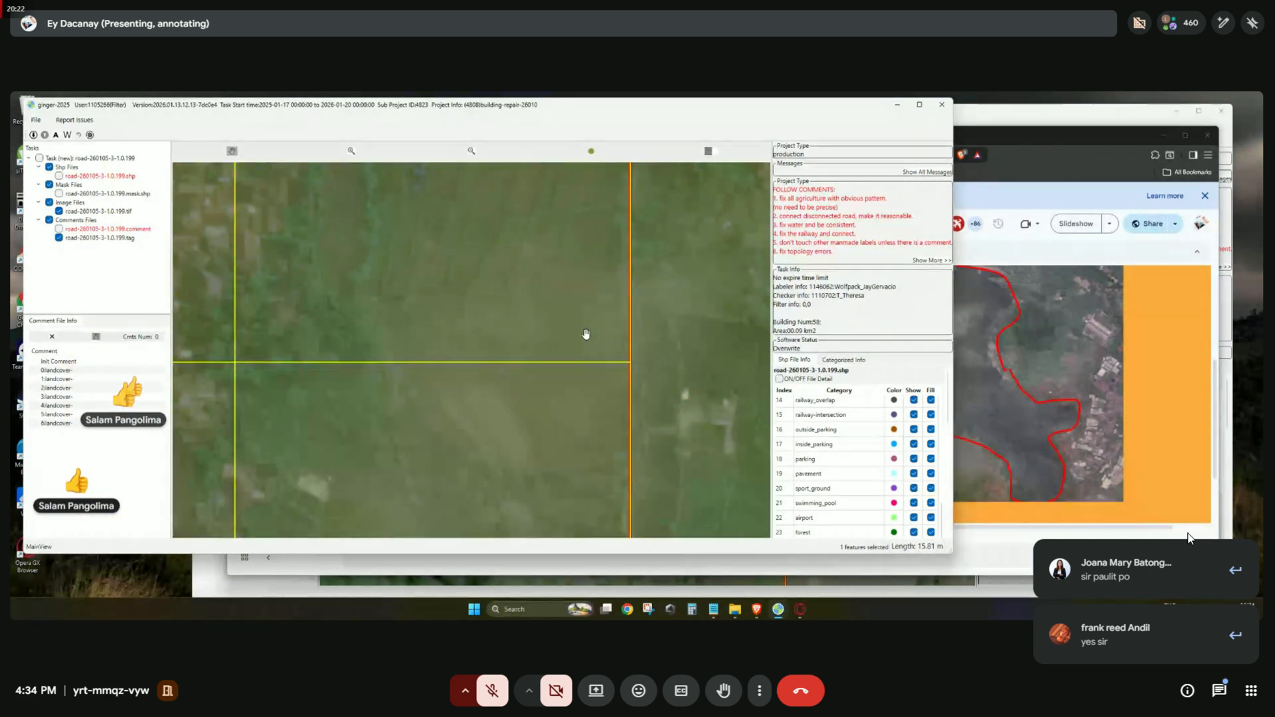
pyautogui.moveTo(514, 354); pyautogui.dragTo(523, 391)
pyautogui.scroll(-2, 531, 372)
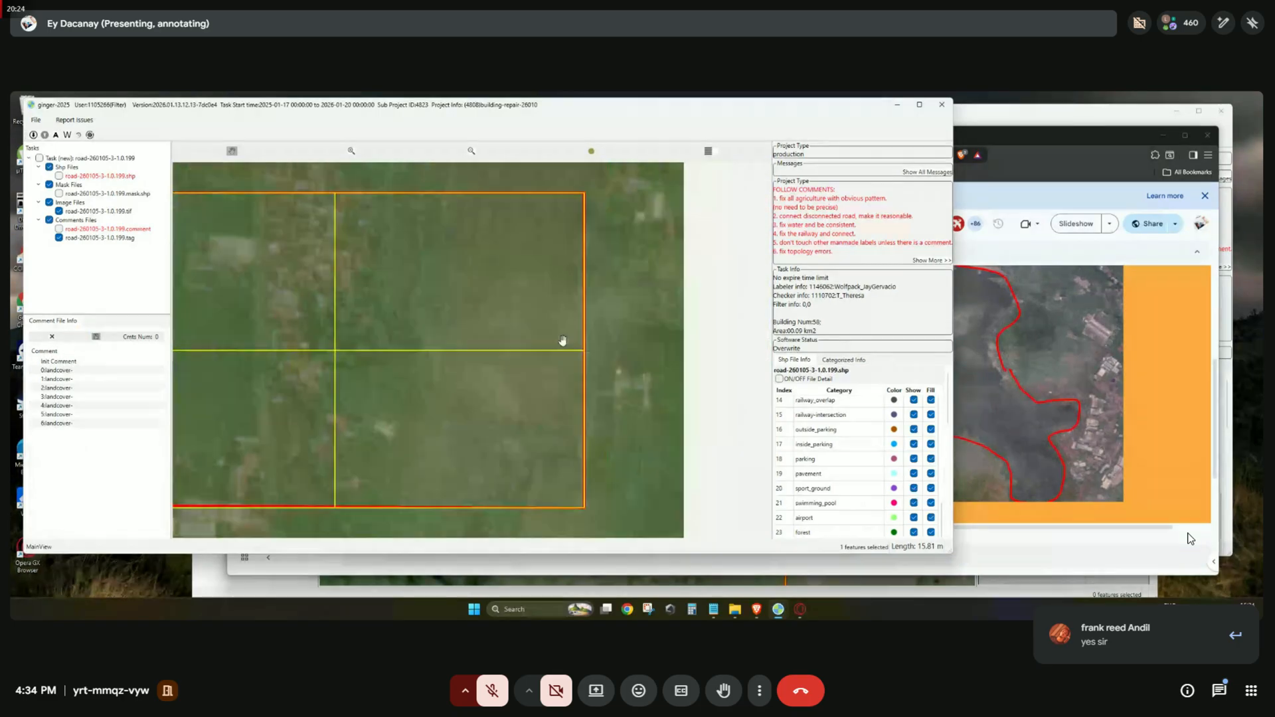
pyautogui.moveTo(518, 323); pyautogui.dragTo(511, 347)
pyautogui.press('space')
pyautogui.moveTo(483, 273); pyautogui.dragTo(488, 301)
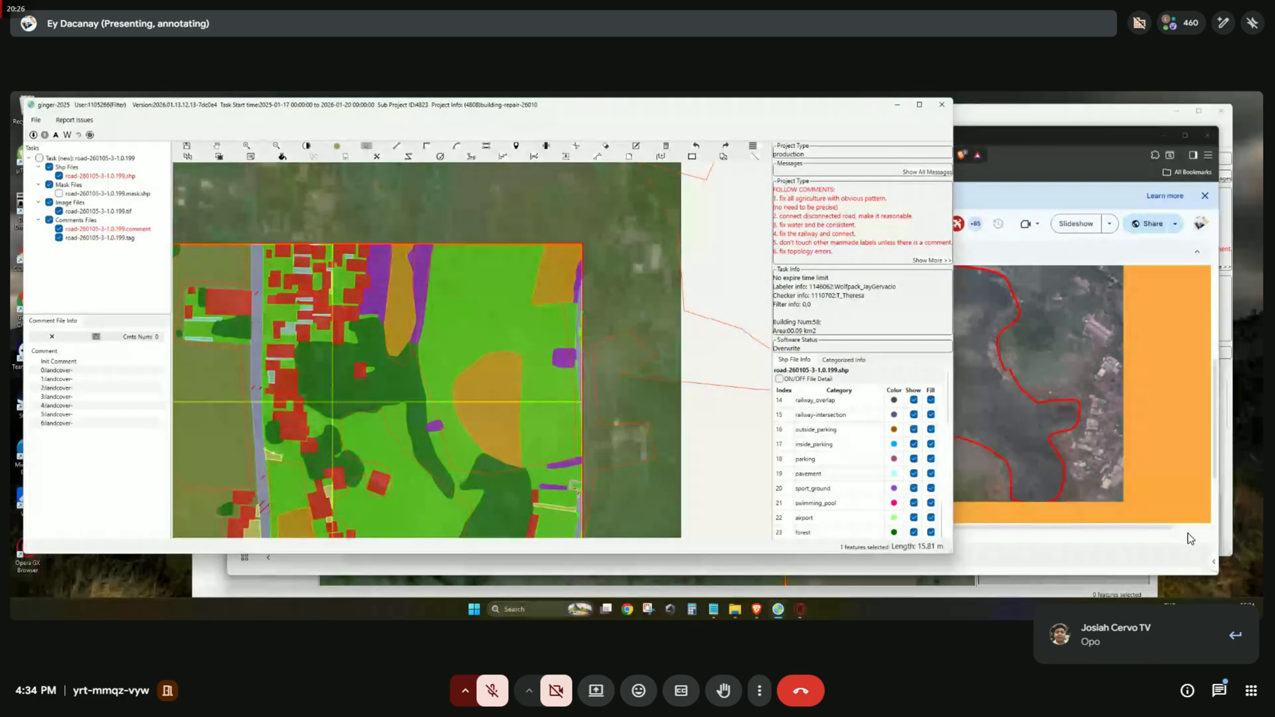
pyautogui.moveTo(592, 371); pyautogui.dragTo(593, 363)
pyautogui.press('space')
pyautogui.press('space')
pyautogui.press('space')
pyautogui.press('space')
pyautogui.moveTo(462, 266); pyautogui.dragTo(541, 397)
pyautogui.rightClick(542, 397)
pyautogui.click(598, 589)
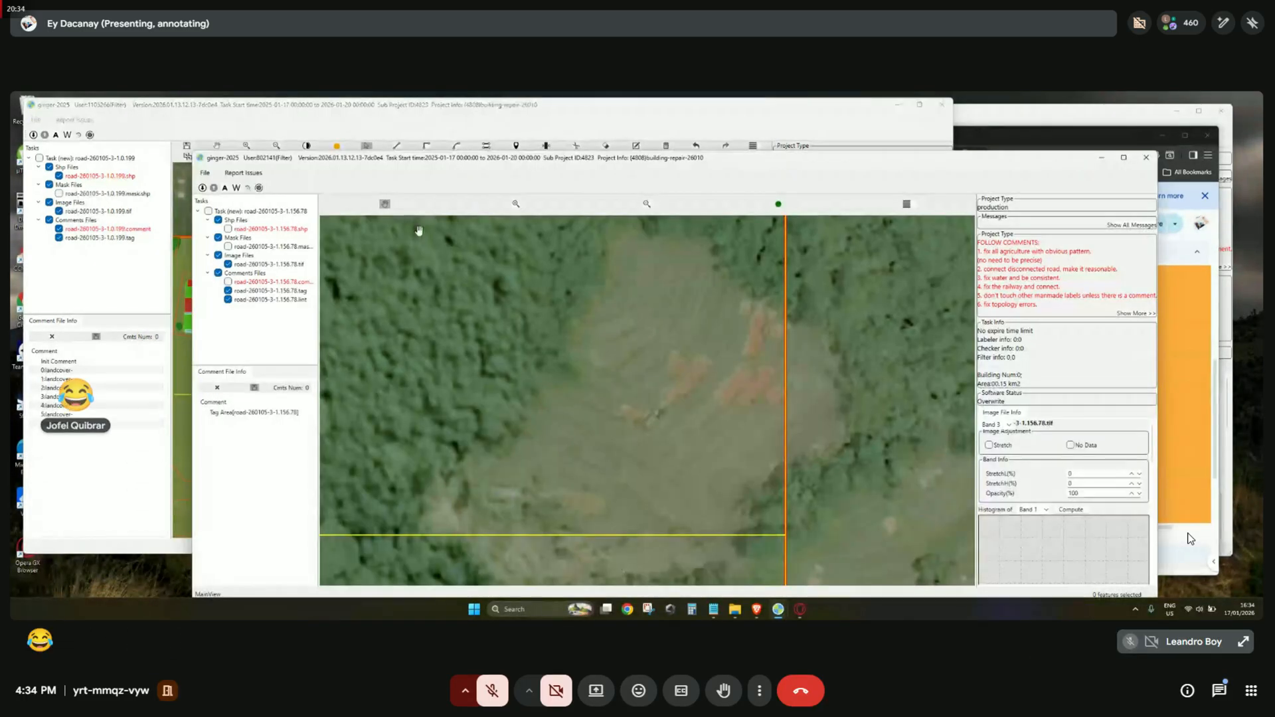
pyautogui.click(591, 117)
pyautogui.press('space')
pyautogui.press('space')
pyautogui.moveTo(578, 421); pyautogui.dragTo(743, 307)
pyautogui.moveTo(643, 315); pyautogui.dragTo(660, 338)
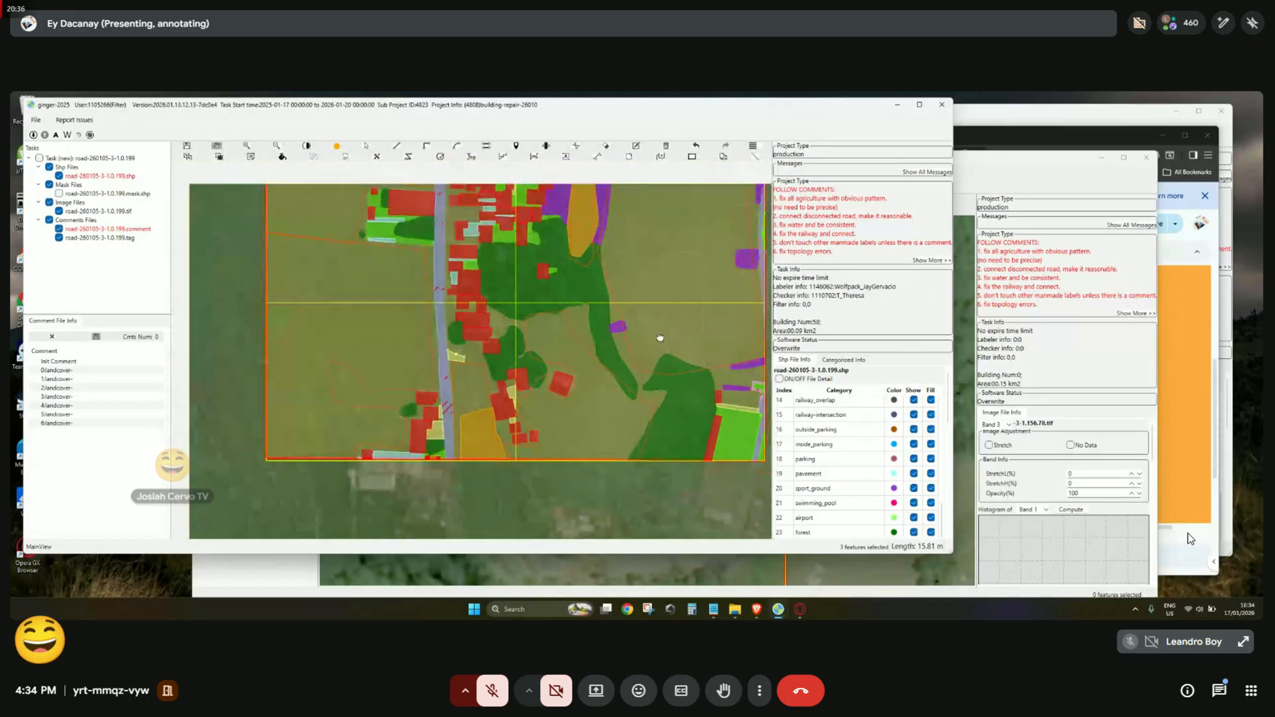
pyautogui.scroll(1, 463, 371)
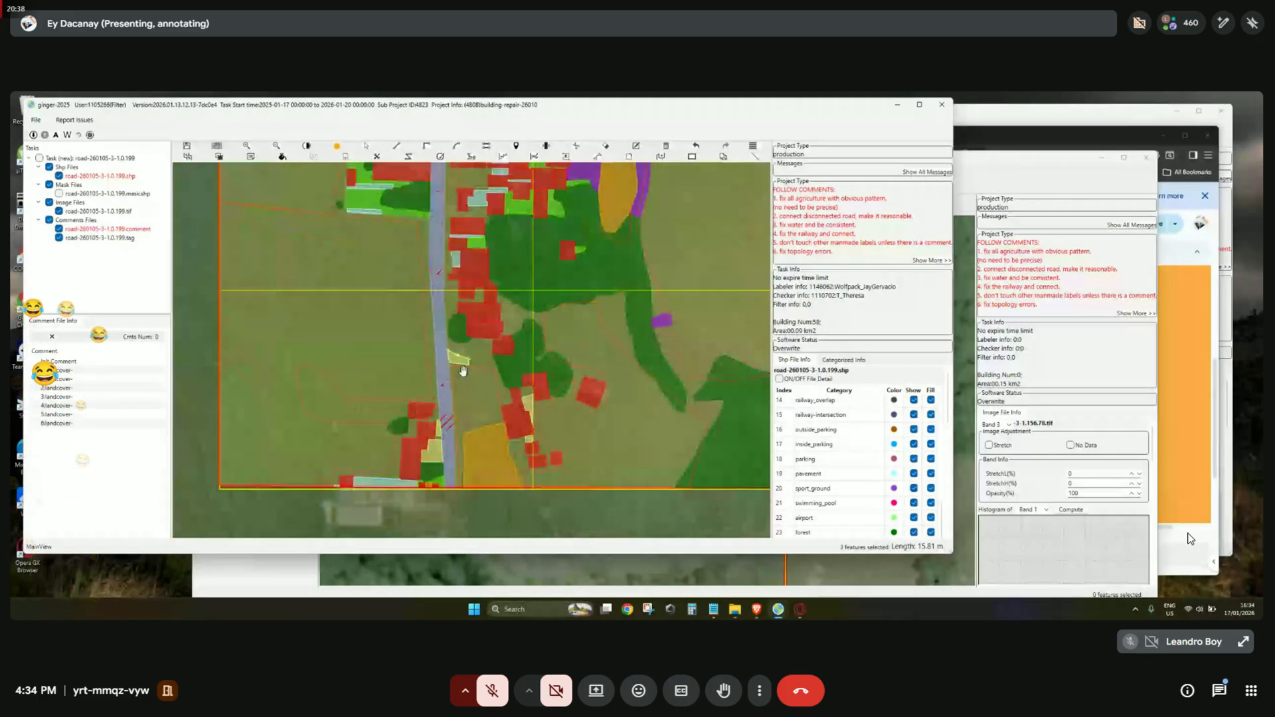
pyautogui.scroll(1, 524, 364)
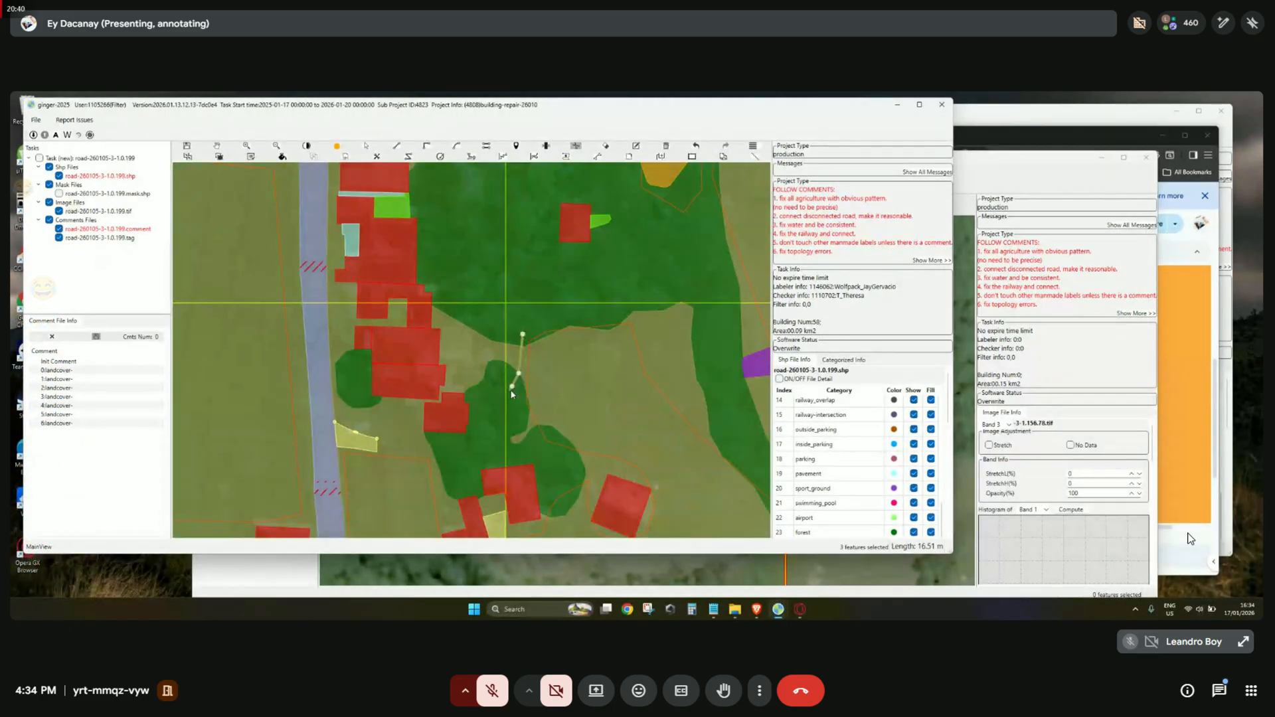
pyautogui.press('space')
pyautogui.press('space')
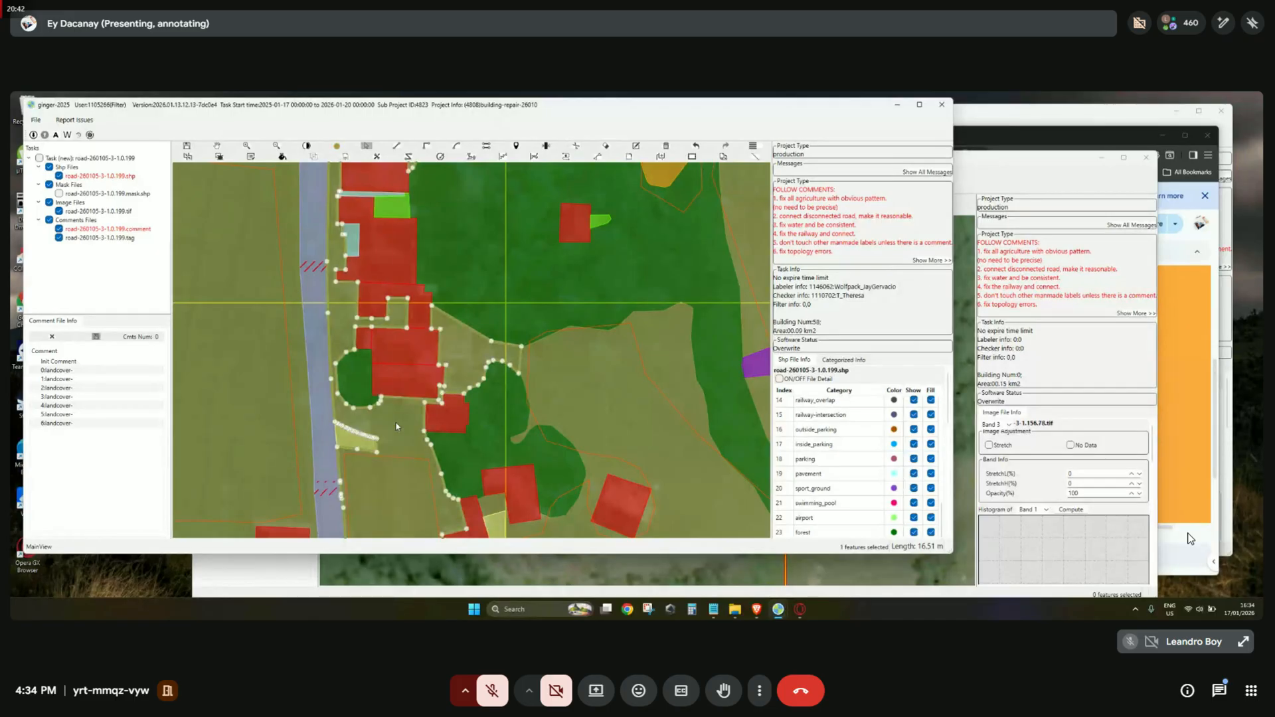
pyautogui.rightClick(396, 426)
pyautogui.click(442, 369)
pyautogui.press('space')
pyautogui.scroll(-3, 472, 405)
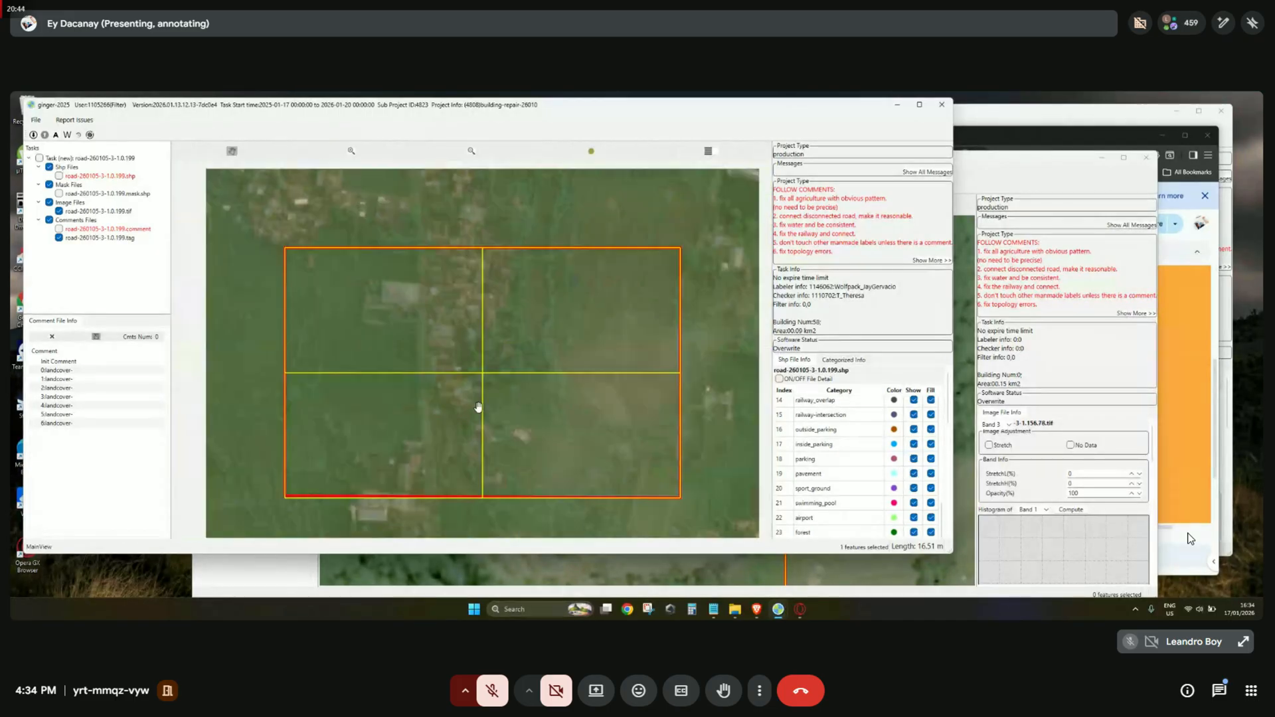
pyautogui.scroll(3, 584, 446)
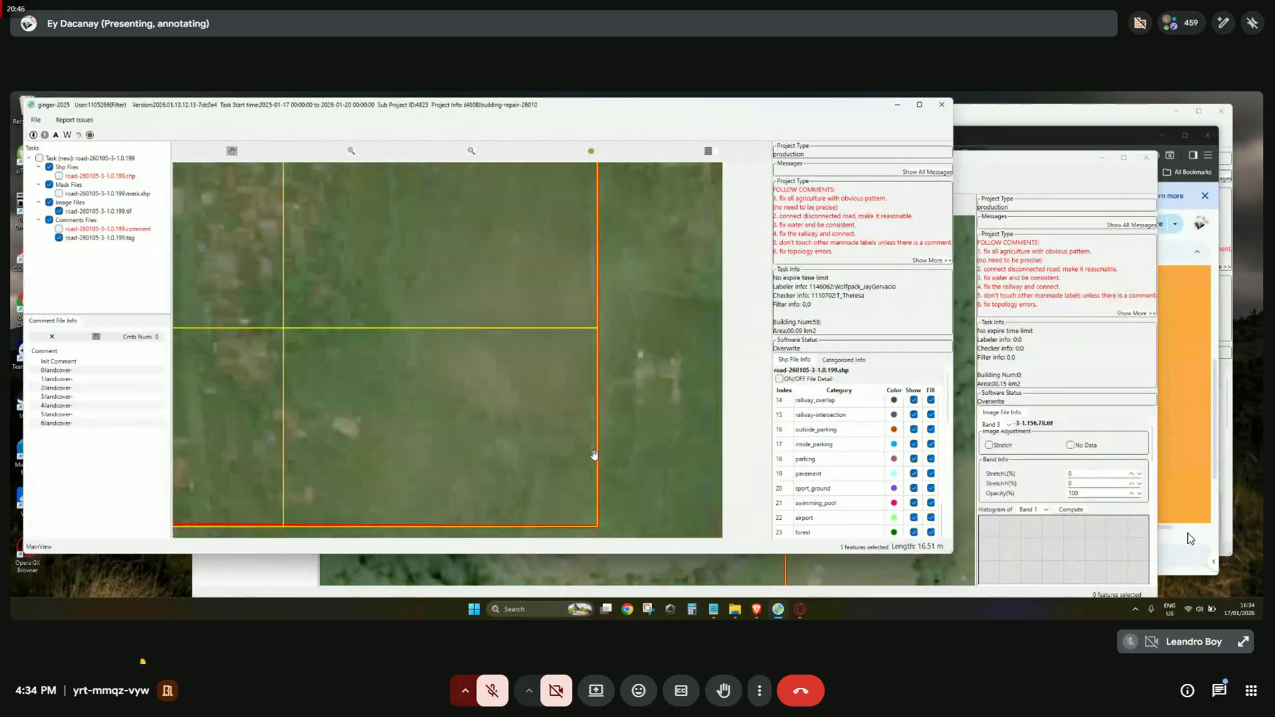
pyautogui.scroll(-3, 587, 440)
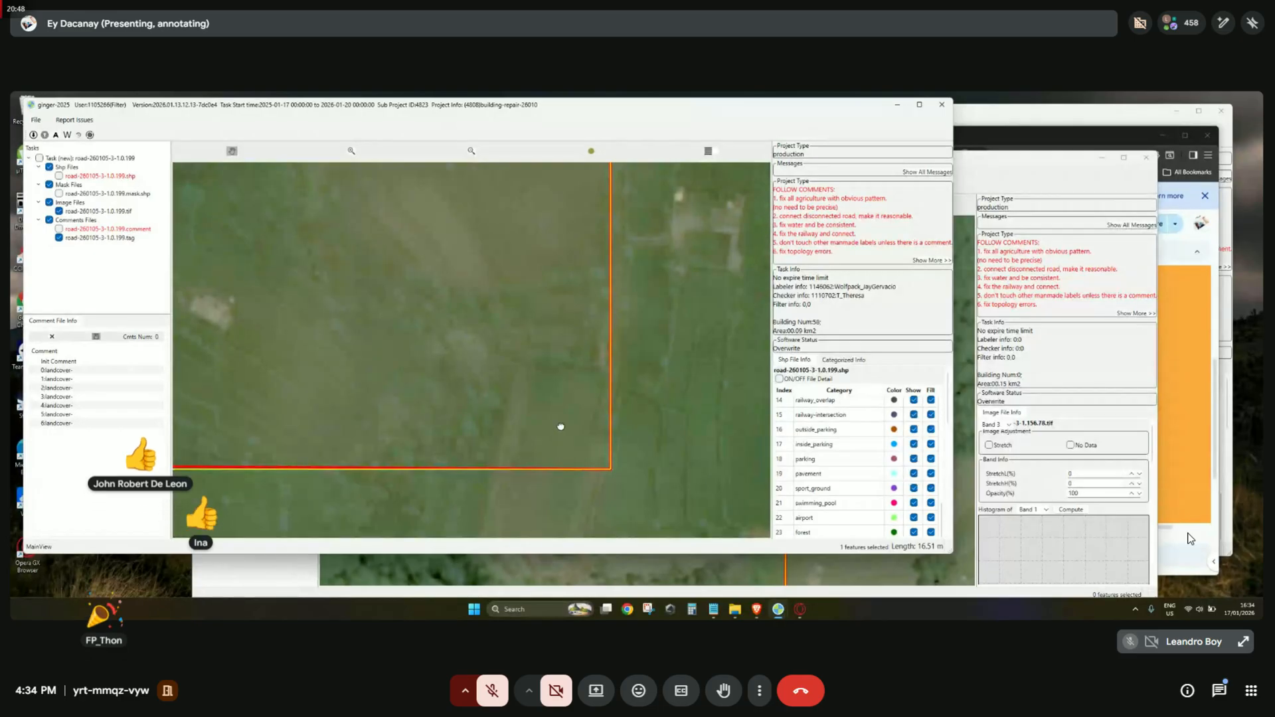
pyautogui.scroll(3, 533, 298)
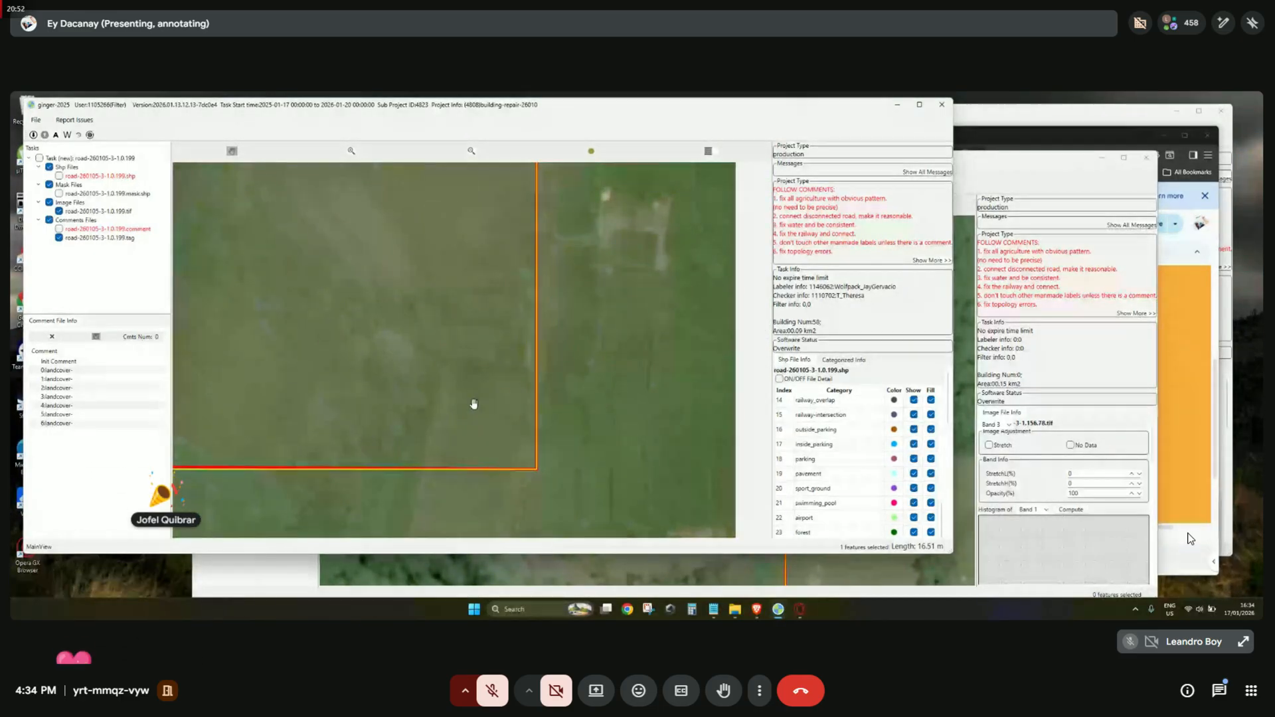
pyautogui.moveTo(505, 417); pyautogui.dragTo(499, 265)
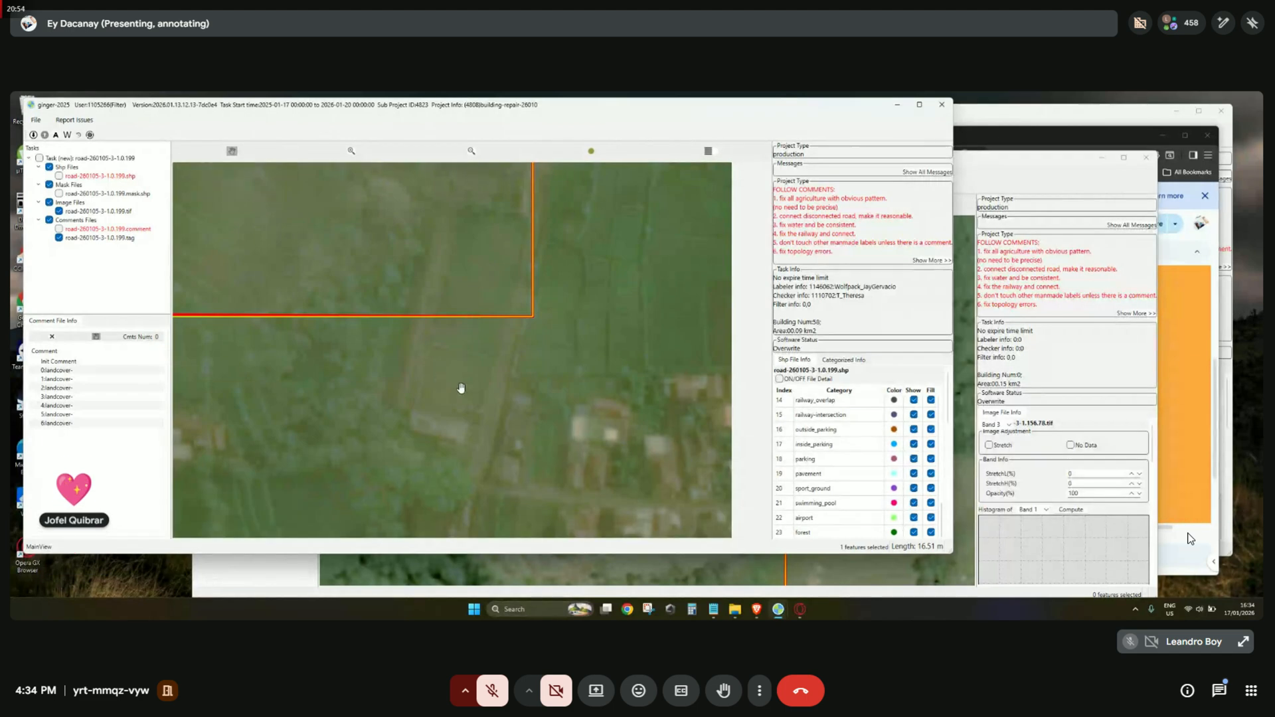
pyautogui.moveTo(437, 347); pyautogui.dragTo(423, 405)
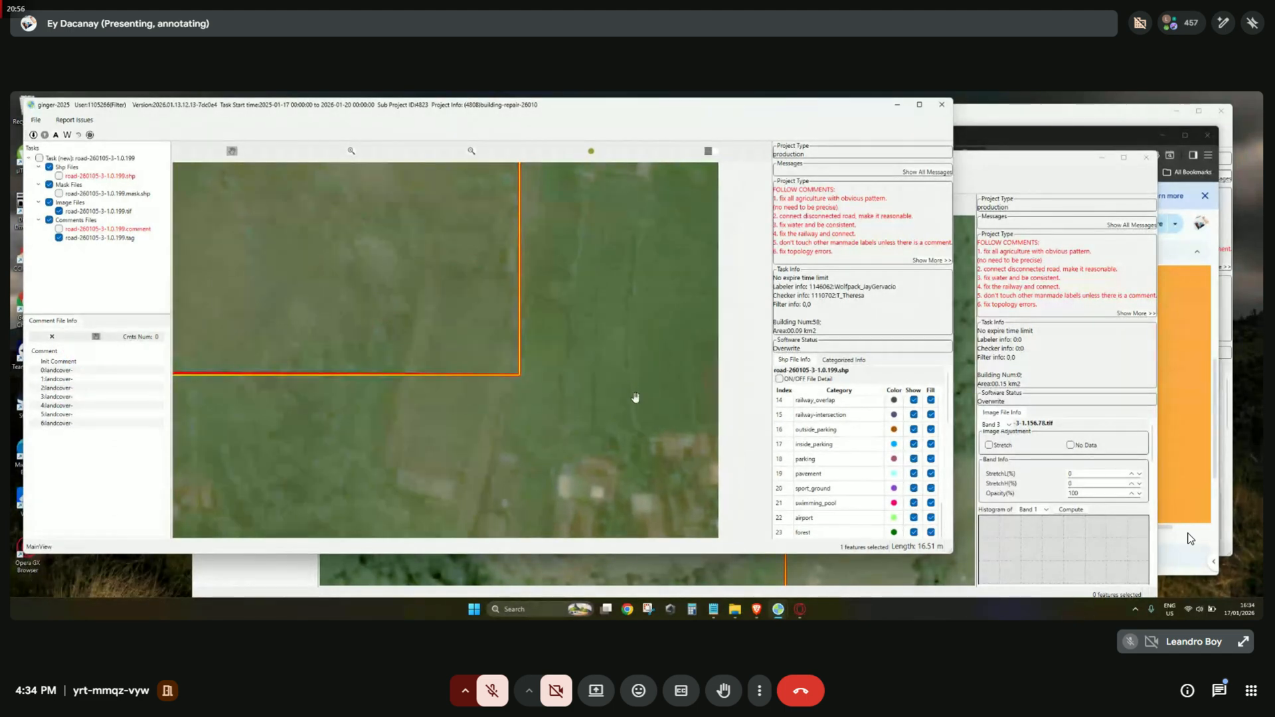
pyautogui.moveTo(634, 410); pyautogui.dragTo(610, 457)
pyautogui.moveTo(531, 340); pyautogui.dragTo(541, 366)
pyautogui.press('space')
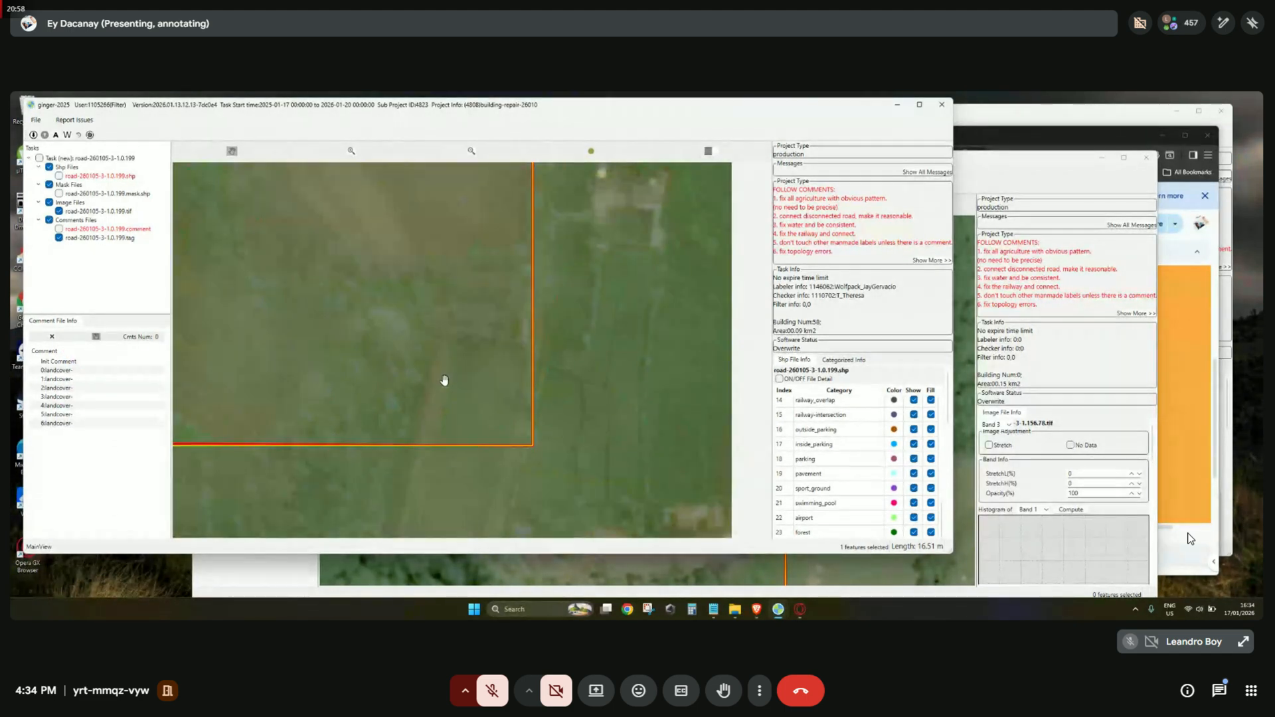
pyautogui.press('space')
pyautogui.moveTo(461, 357); pyautogui.dragTo(483, 376)
pyautogui.press('space')
pyautogui.click(467, 386)
pyautogui.rightClick(467, 385)
pyautogui.press('Escape')
pyautogui.scroll(-5, 518, 474)
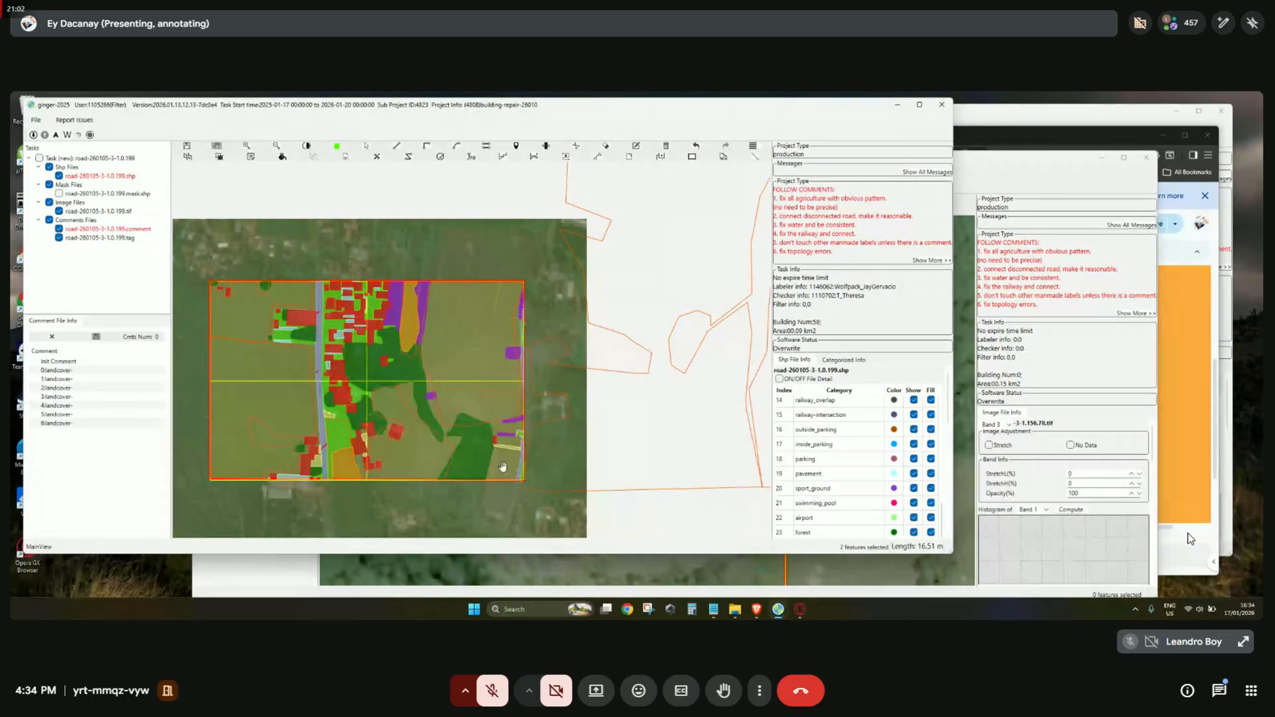
pyautogui.scroll(5, 514, 464)
pyautogui.press('space')
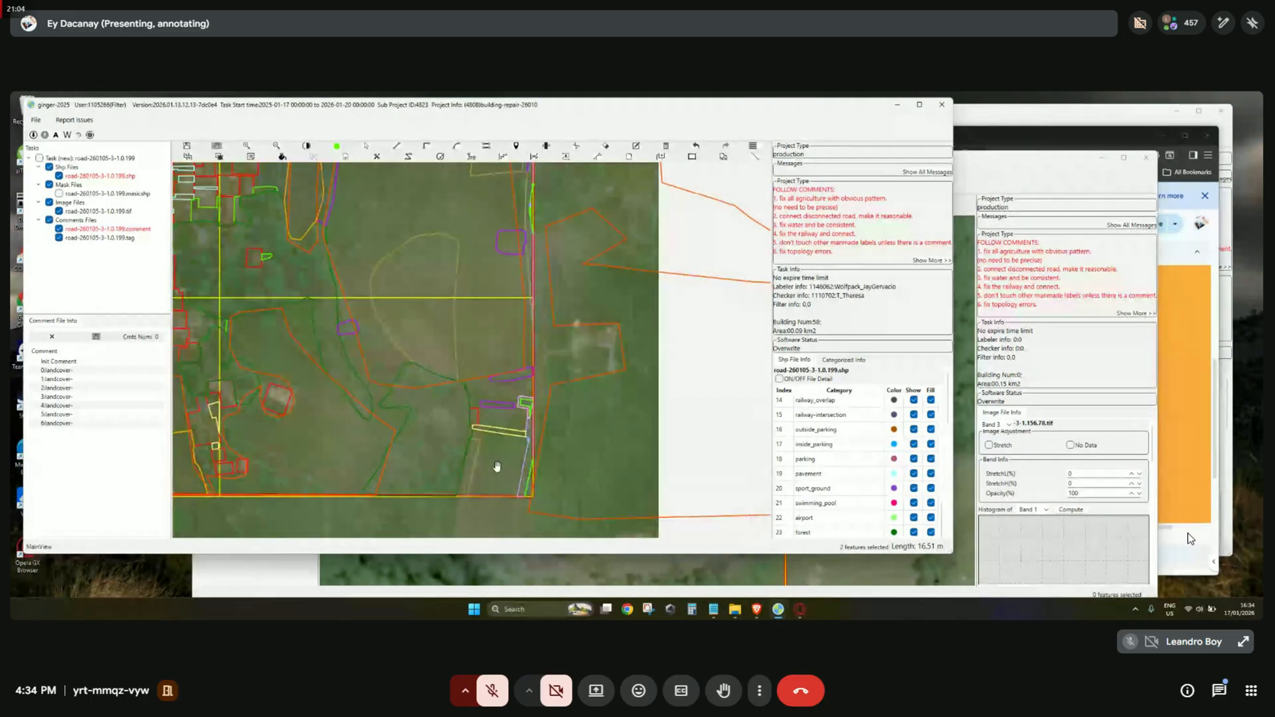
pyautogui.moveTo(494, 470); pyautogui.dragTo(491, 370)
pyautogui.scroll(2, 477, 438)
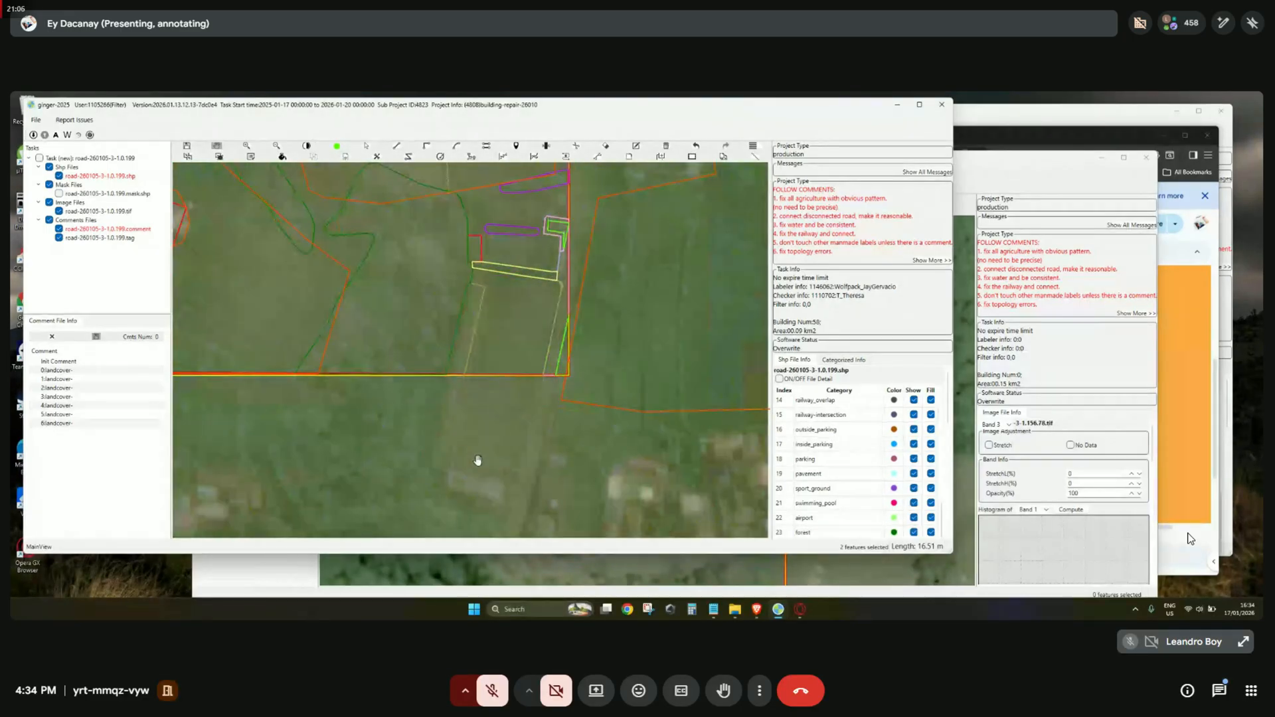